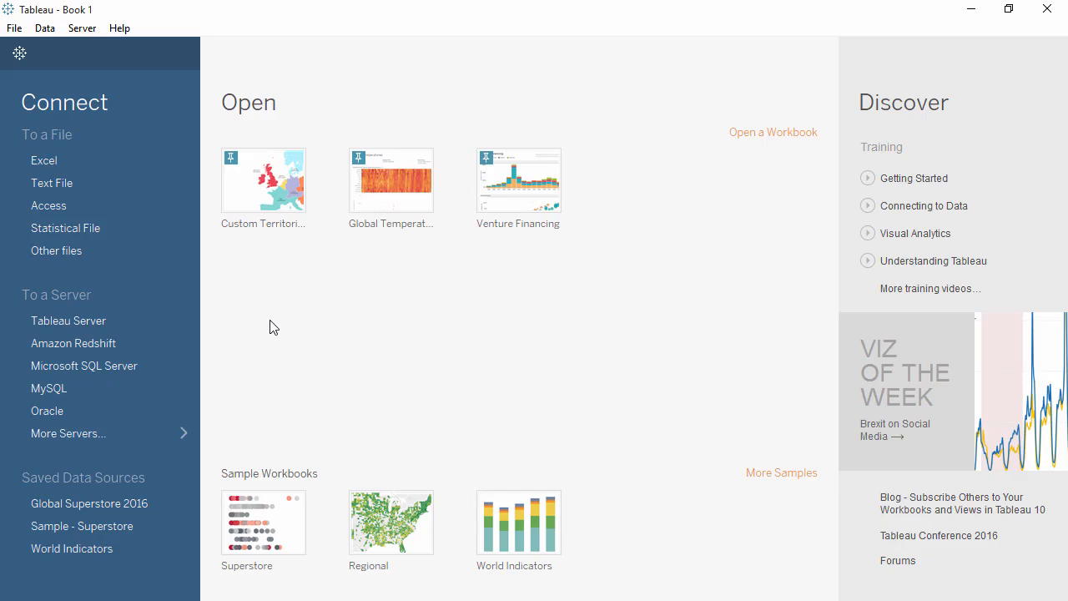
# Look through the full list of server connectors and view the Global Superstore Orders 2016 workbook in Excel
pyautogui.click(133, 434)
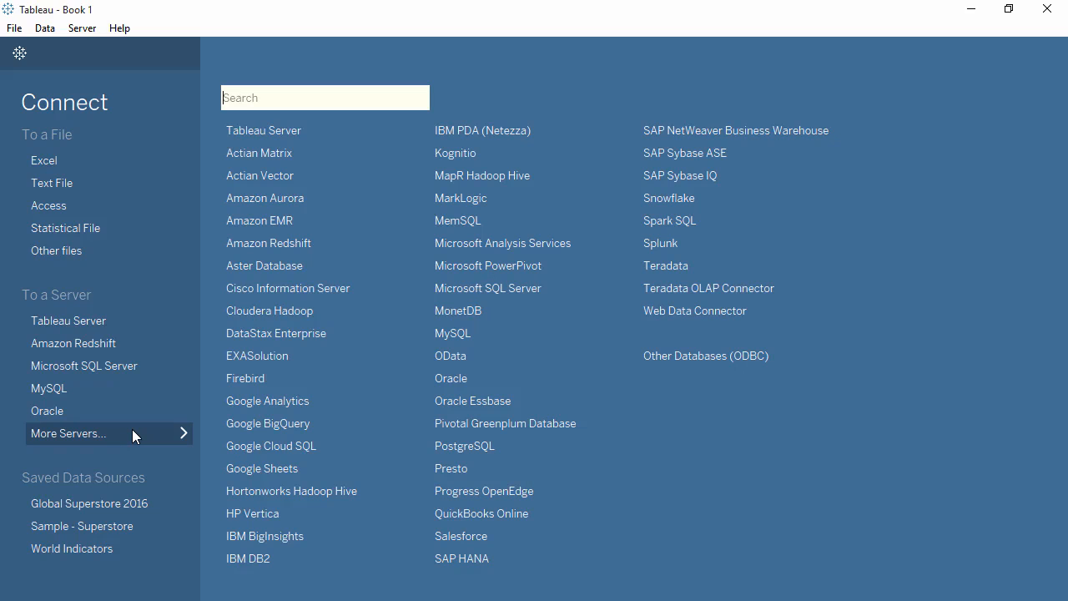
pyautogui.click(132, 433)
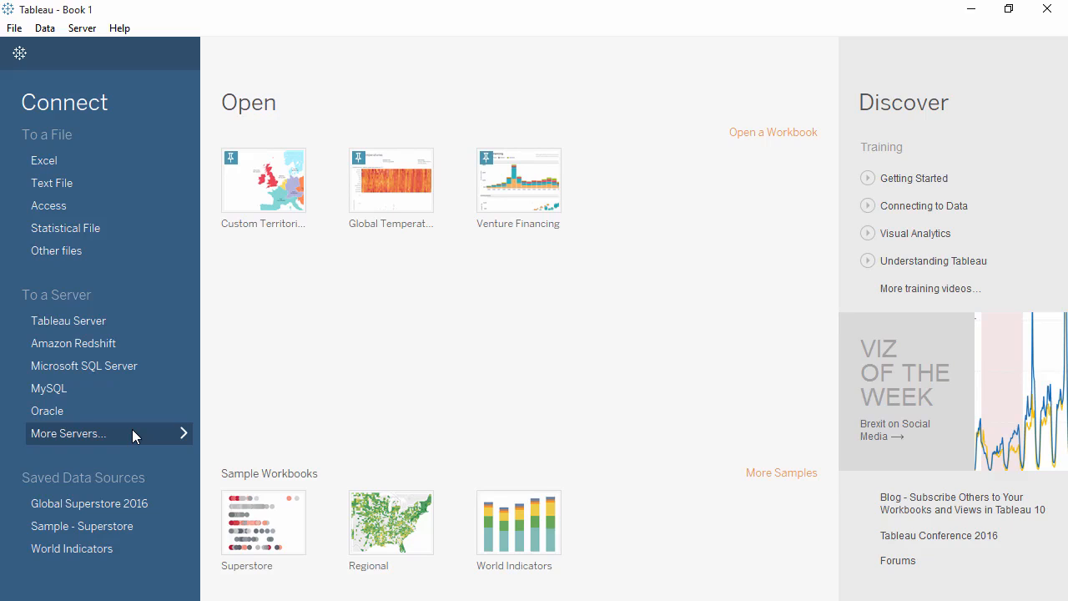
pyautogui.click(973, 10)
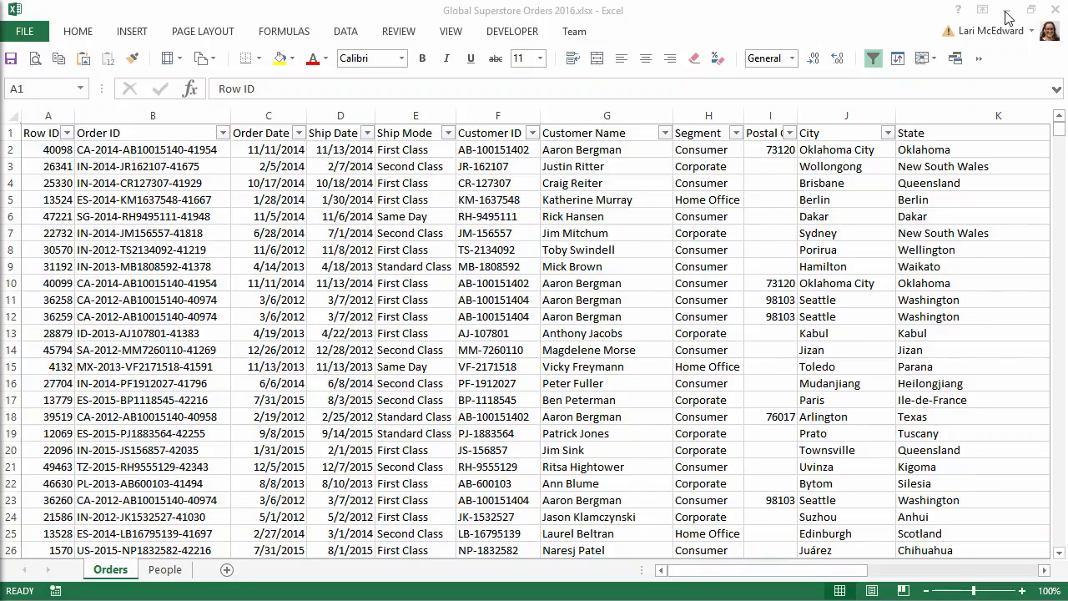
pyautogui.click(1008, 17)
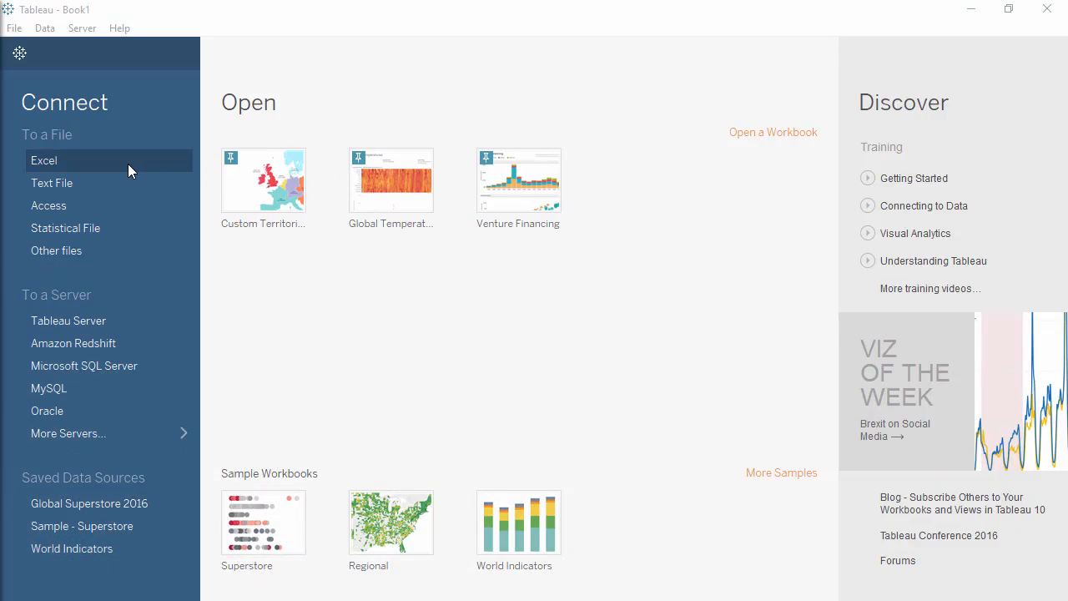
# Connect to the Excel file Global Superstore Orders 2016.xlsx in Tableau and add its Orders sheet to the data source
pyautogui.click(128, 164)
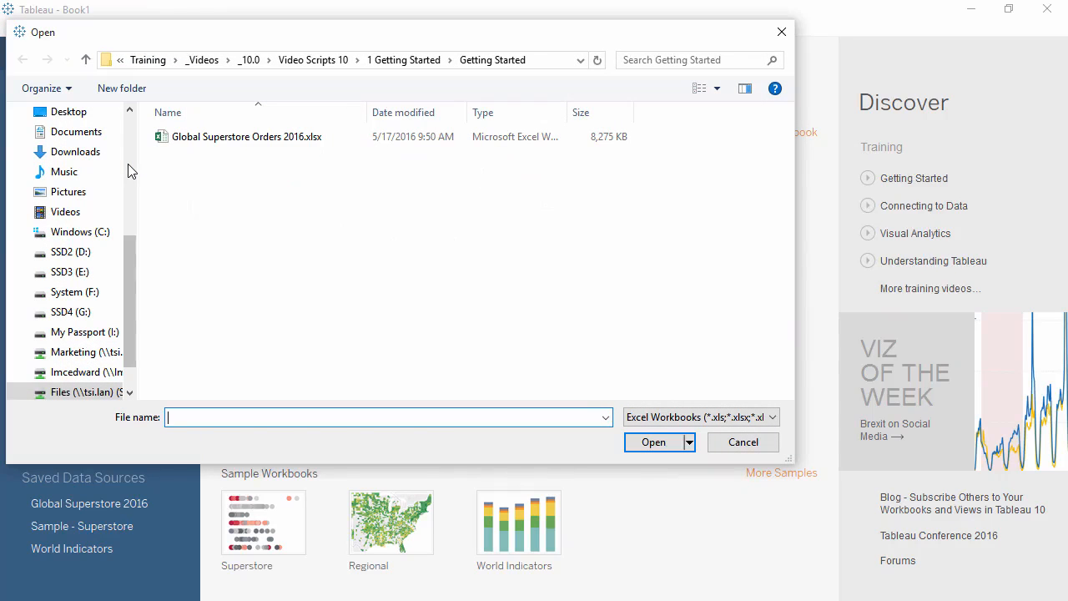
pyautogui.doubleClick(225, 146)
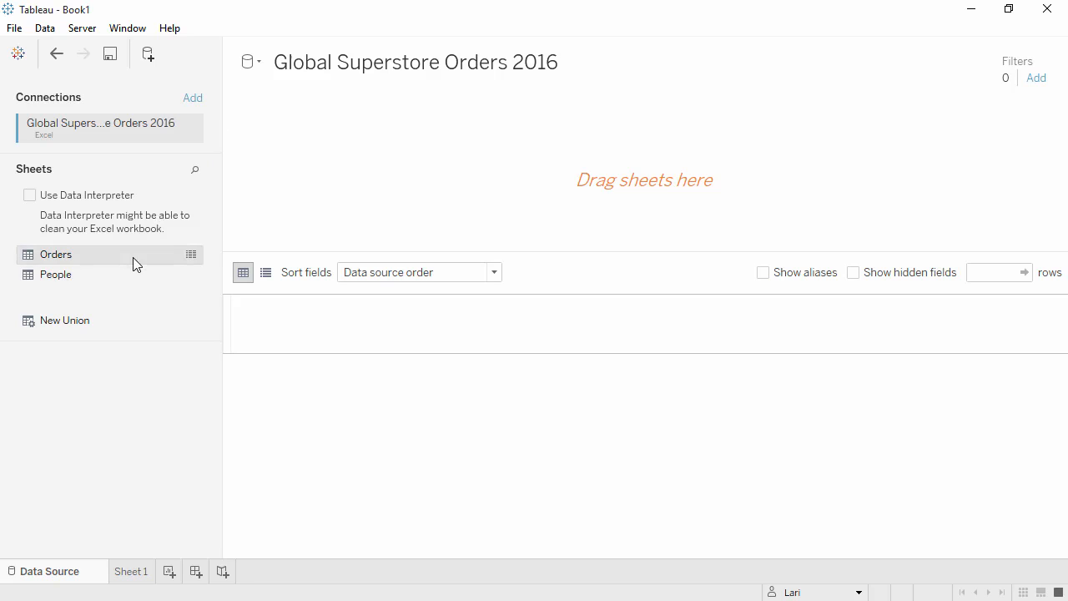
pyautogui.moveTo(133, 257); pyautogui.dragTo(307, 189)
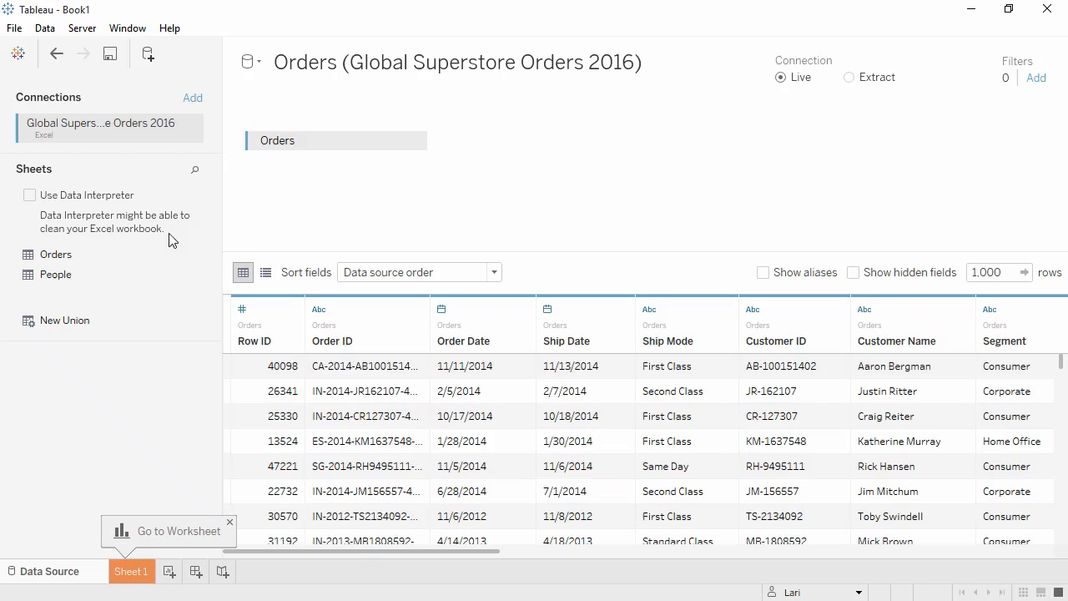
# Join the People sheet to Orders and remove it from the data source again
pyautogui.moveTo(132, 273); pyautogui.dragTo(466, 189)
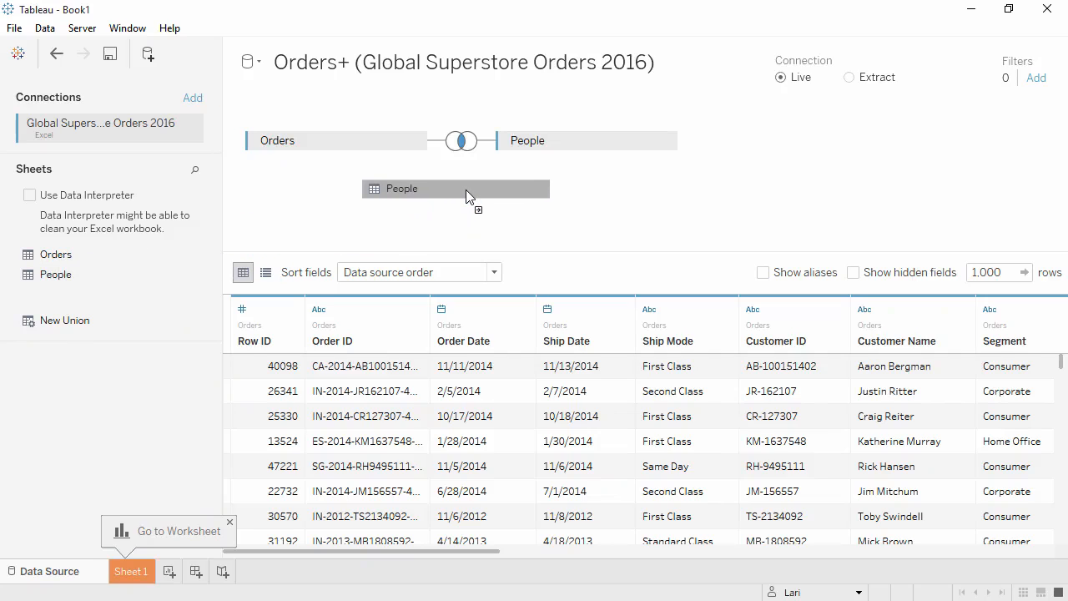
pyautogui.click(662, 141)
pyautogui.click(693, 222)
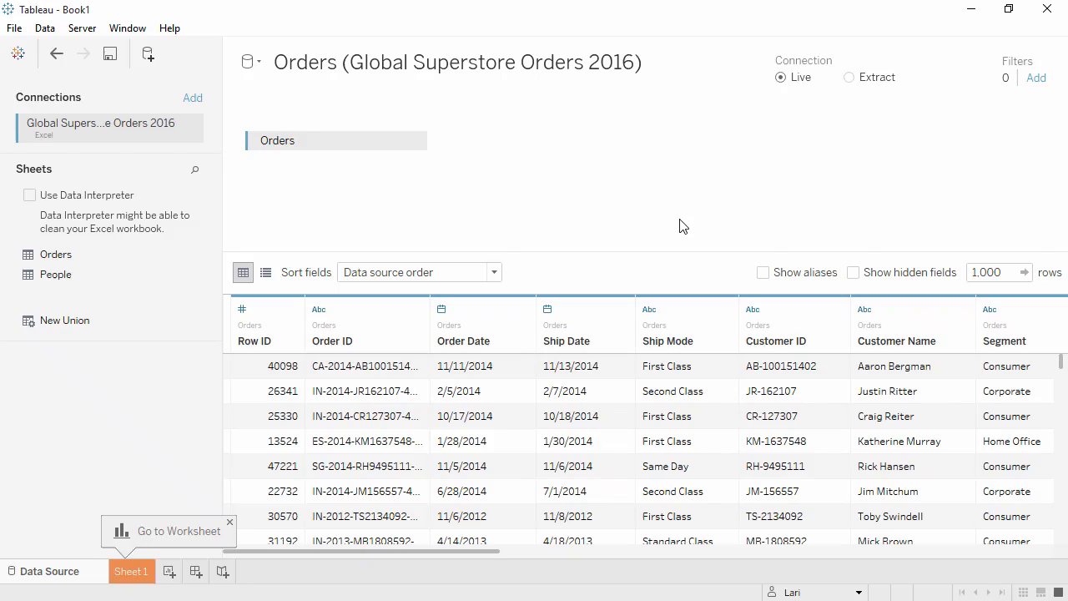
# Add a second connection to the text file Global Superstore Returns 2016.csv
pyautogui.click(192, 100)
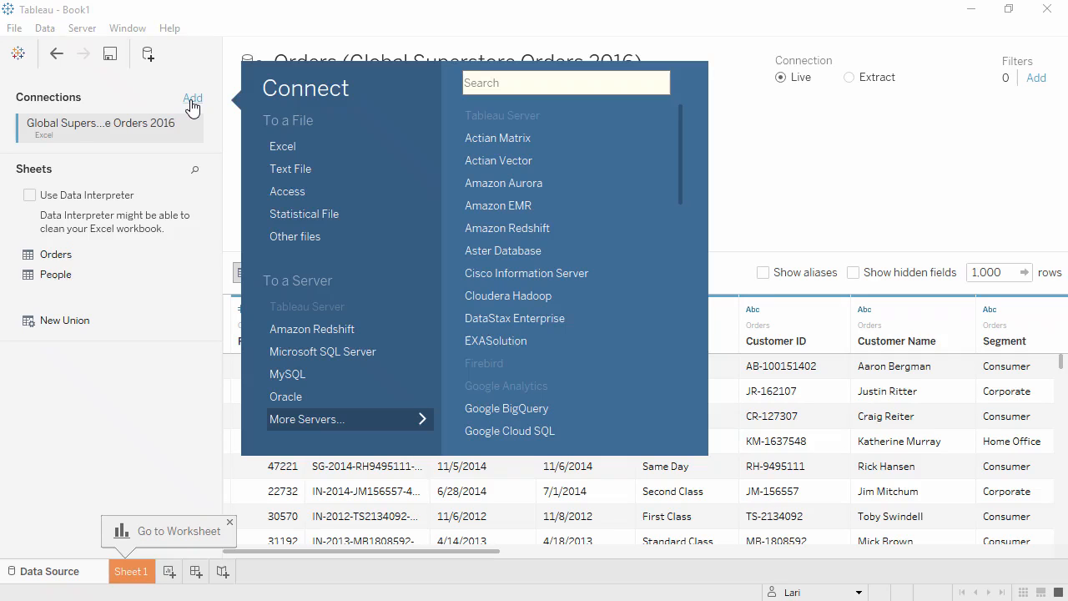
pyautogui.click(286, 167)
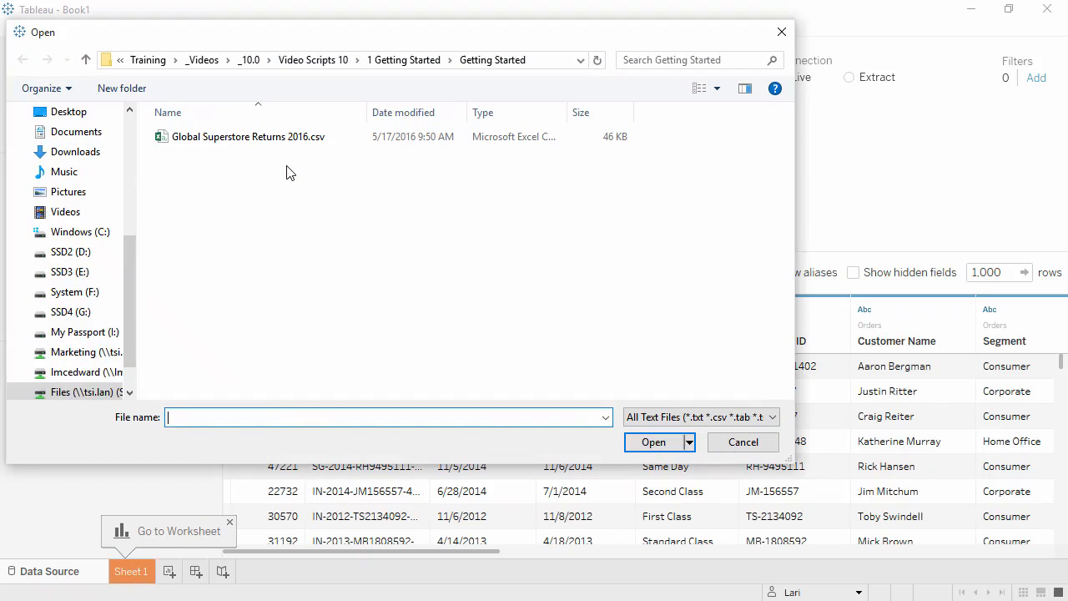
pyautogui.doubleClick(280, 140)
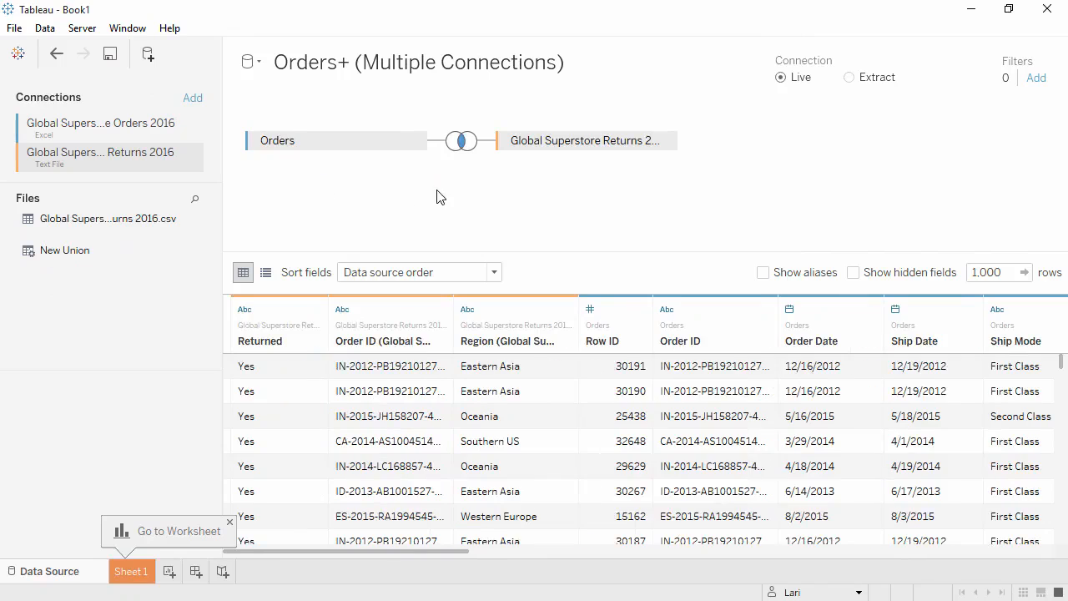
# Change the join between Orders and Returns to a left join, keeping Order ID as the join field
pyautogui.click(464, 143)
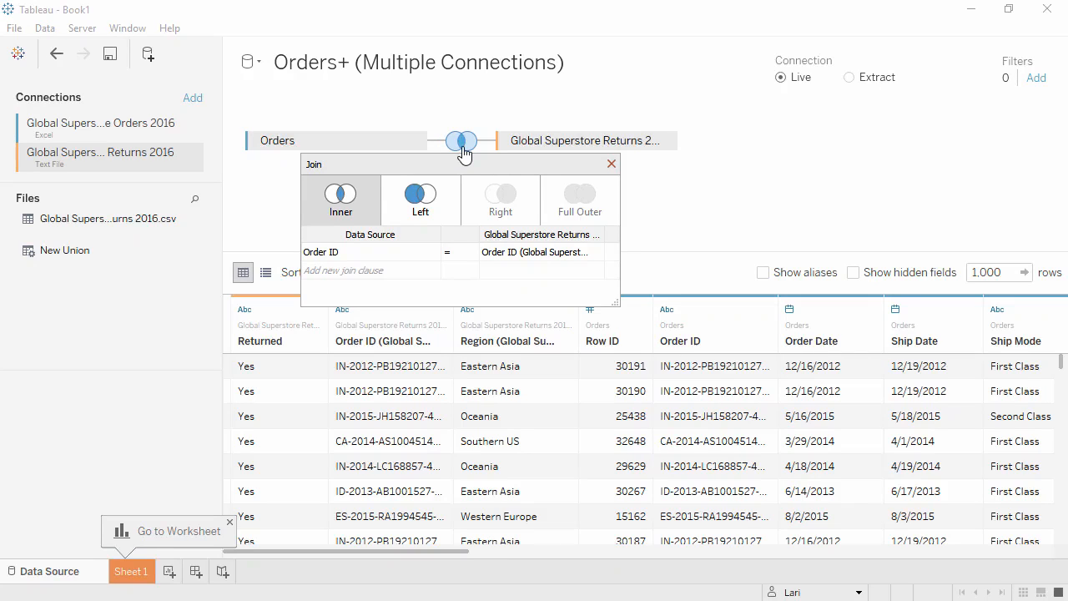
pyautogui.click(448, 203)
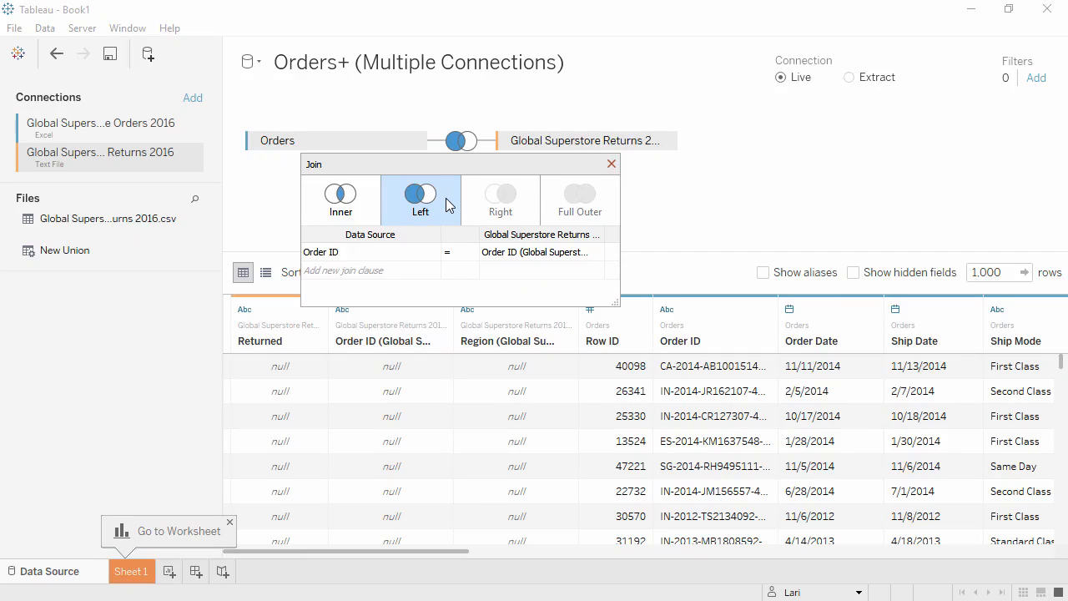
pyautogui.moveTo(427, 253)
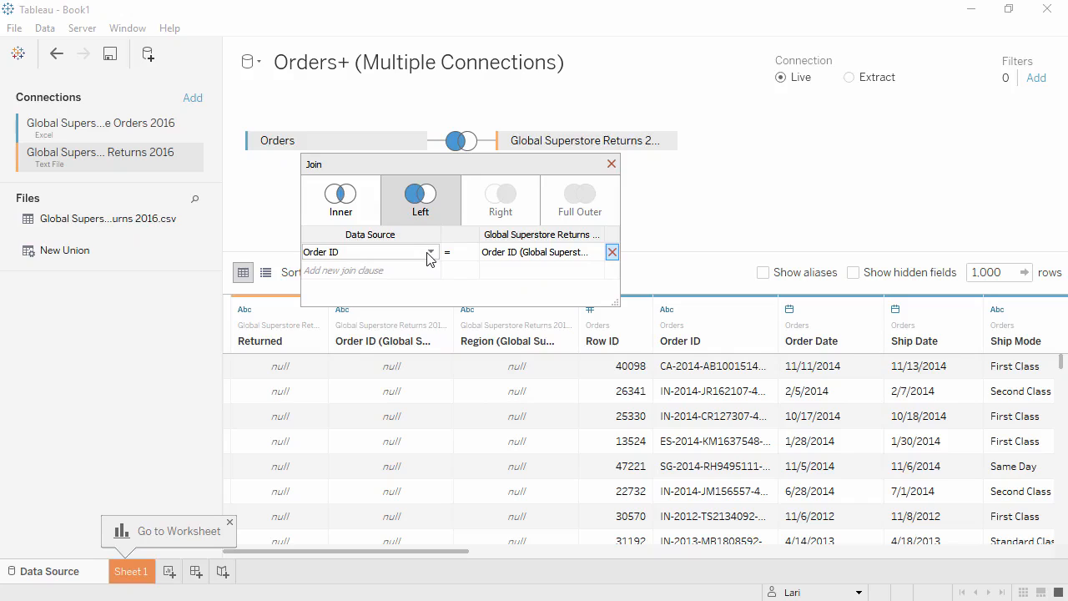
pyautogui.click(431, 255)
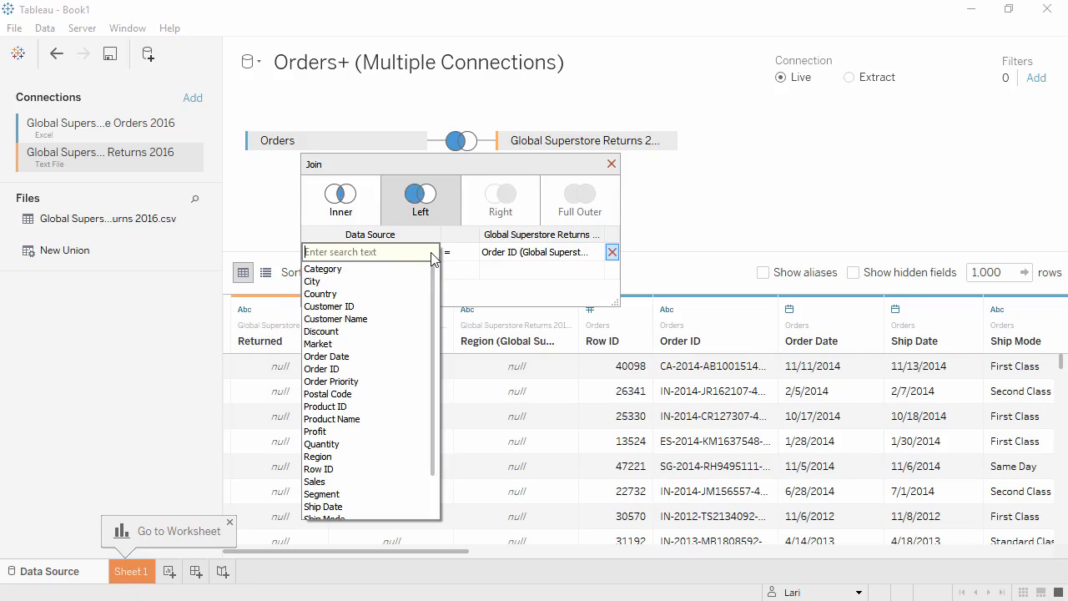
pyautogui.click(431, 241)
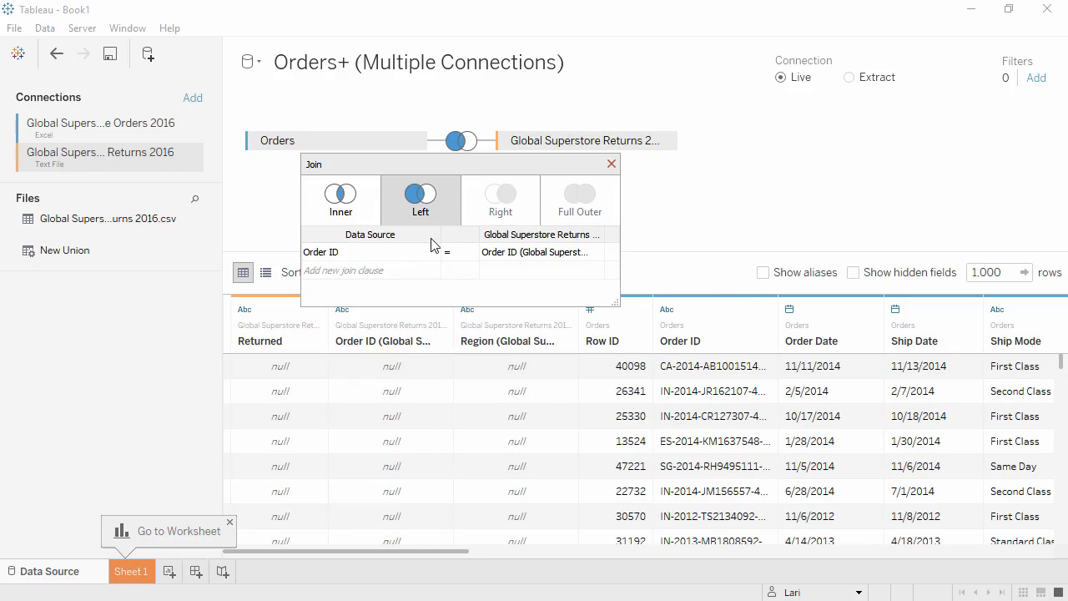
pyautogui.click(611, 164)
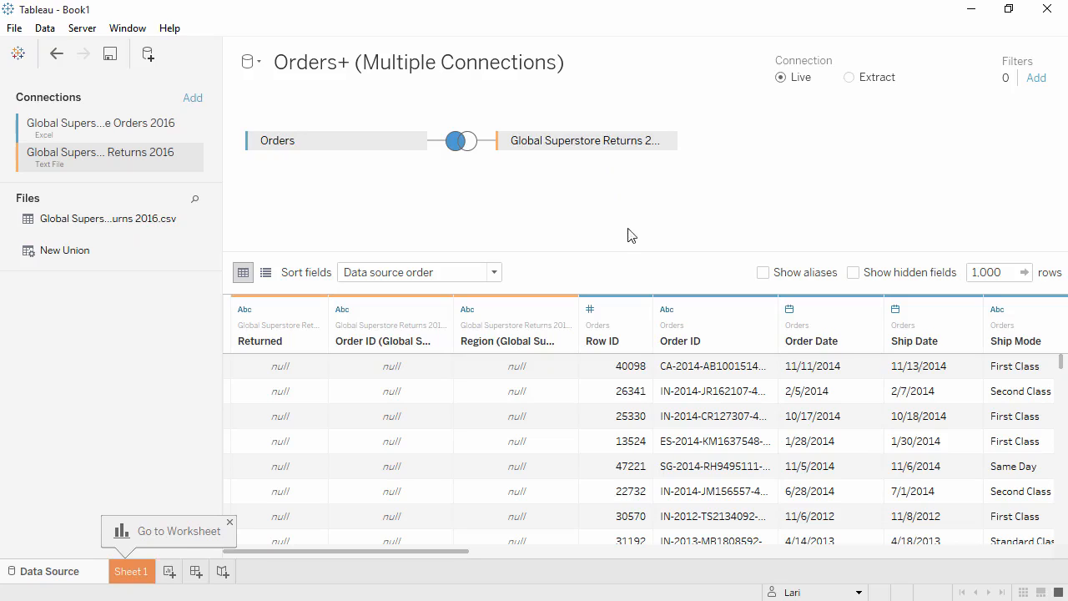
# Change the Row ID field's data type to String and widen the Order ID column to show its full values
pyautogui.click(595, 314)
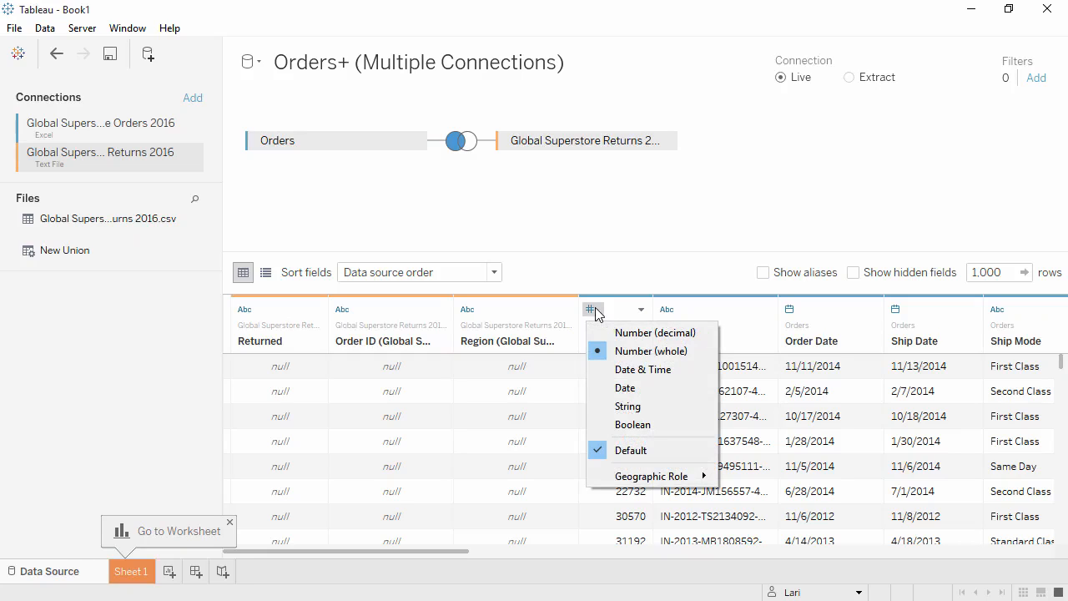
pyautogui.click(597, 406)
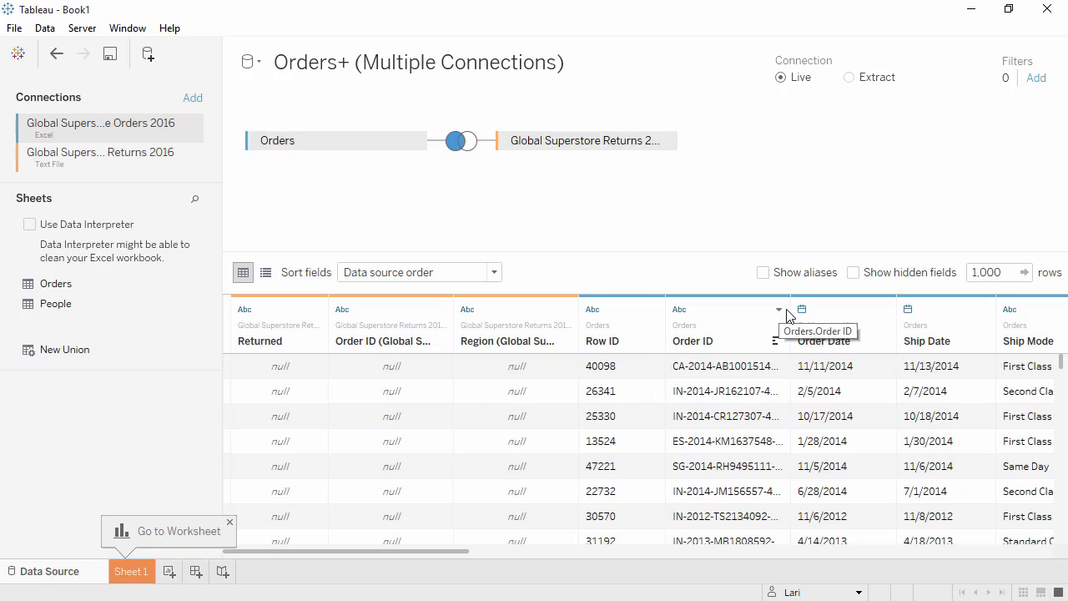
pyautogui.moveTo(790, 311); pyautogui.dragTo(839, 302)
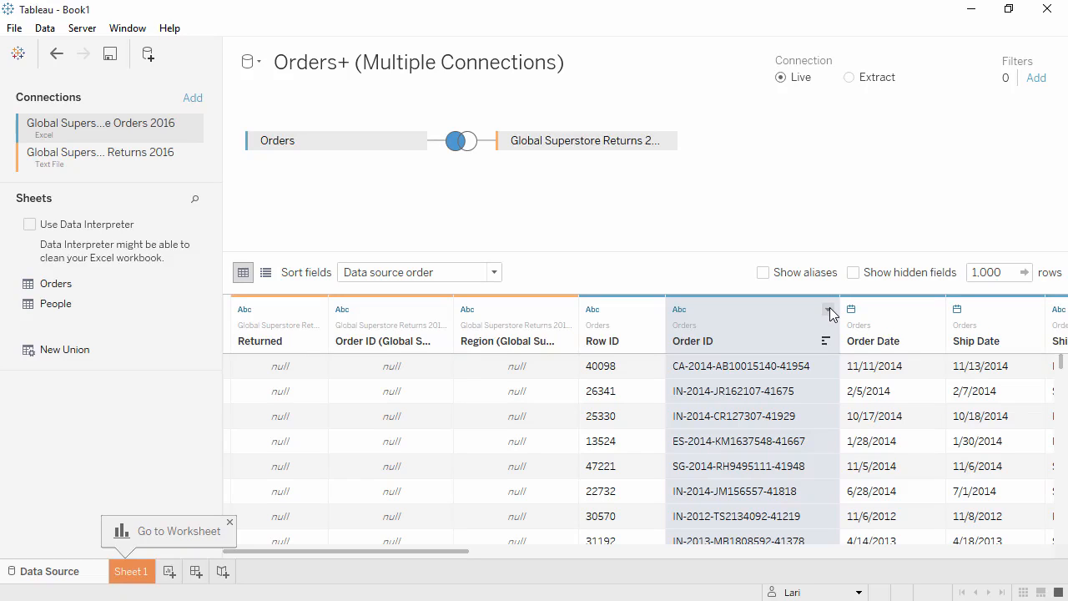
# Apply a custom split to the Order ID field with the separator "-", splitting off the first 1 column
pyautogui.click(829, 310)
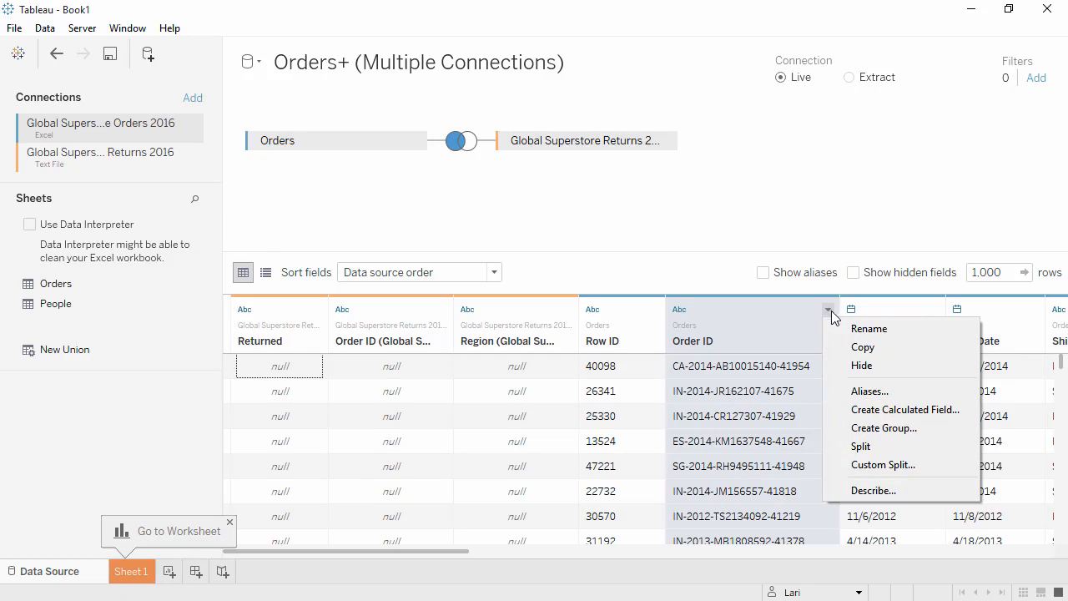
pyautogui.click(848, 466)
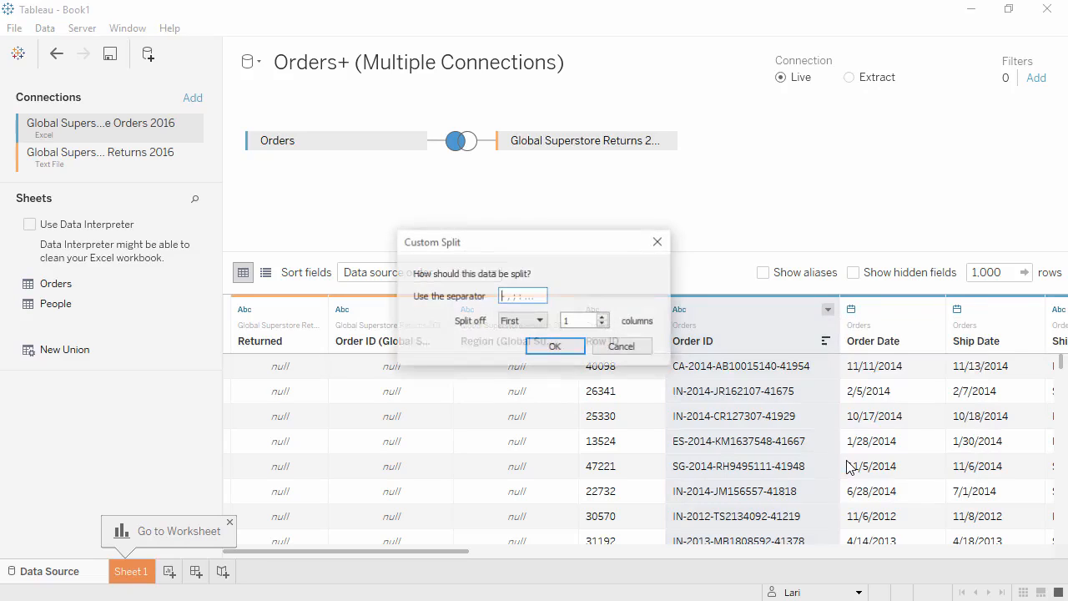
pyautogui.click(524, 295)
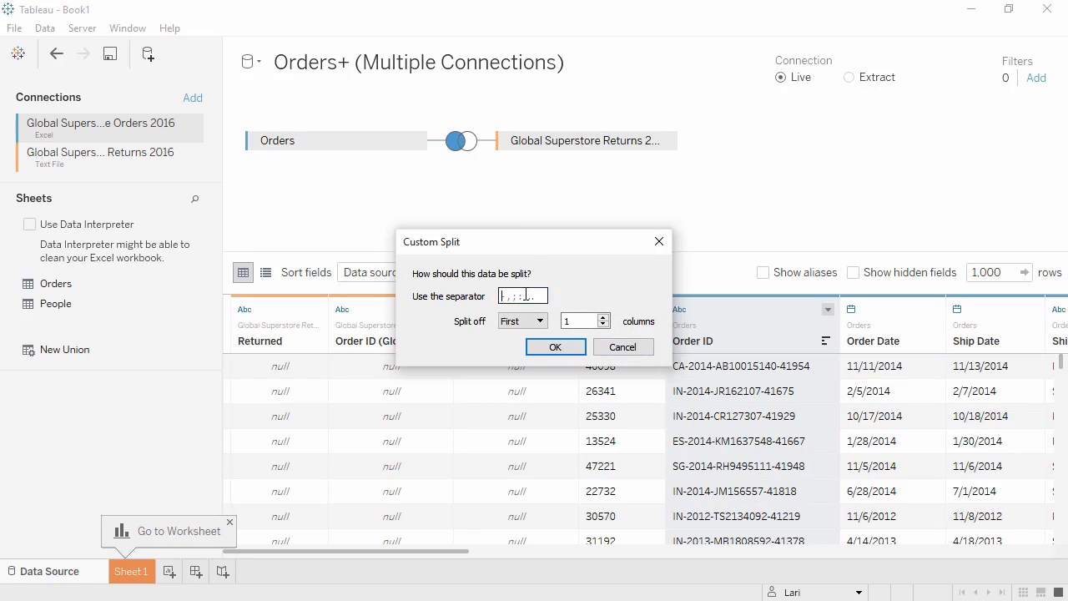
pyautogui.write('-')
pyautogui.click(564, 349)
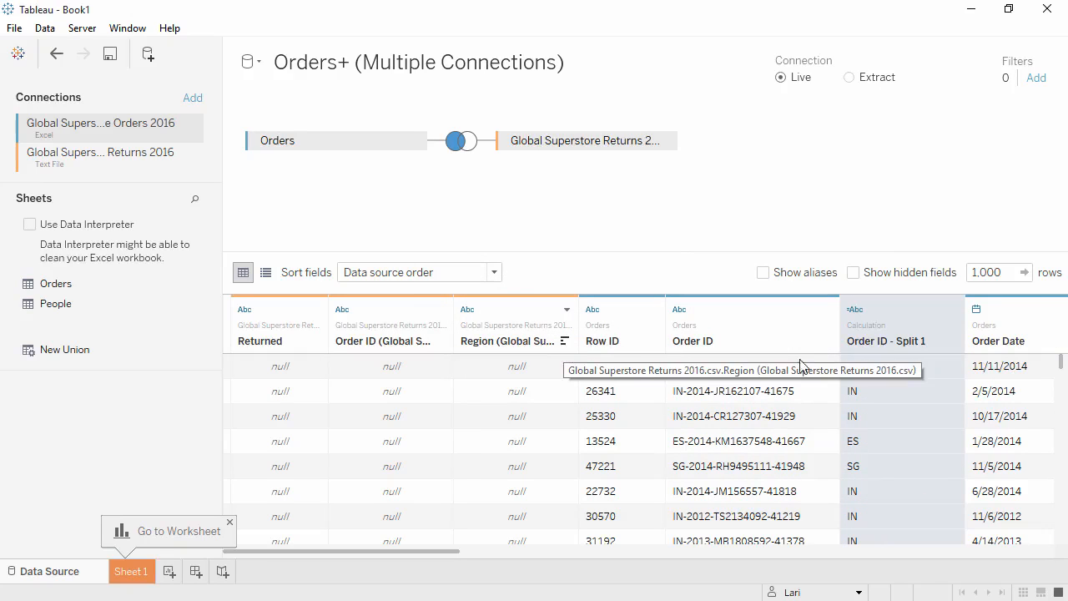
# Rename the new split column to Distribution Center and open Sheet 1
pyautogui.click(953, 310)
pyautogui.click(956, 347)
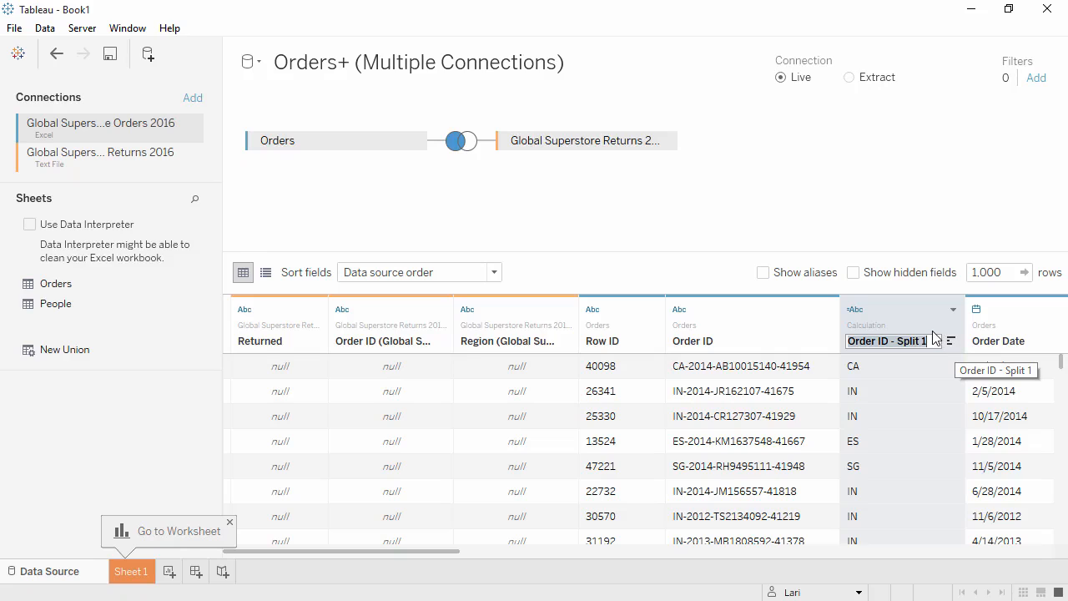
pyautogui.write('Distribution Center')
pyautogui.press('Return')
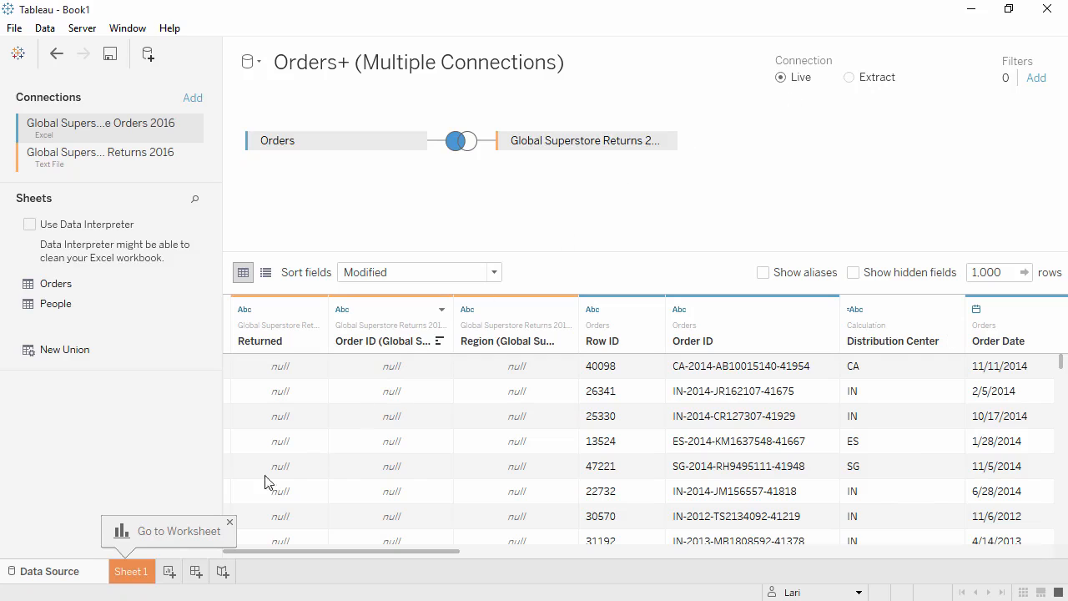
pyautogui.click(131, 573)
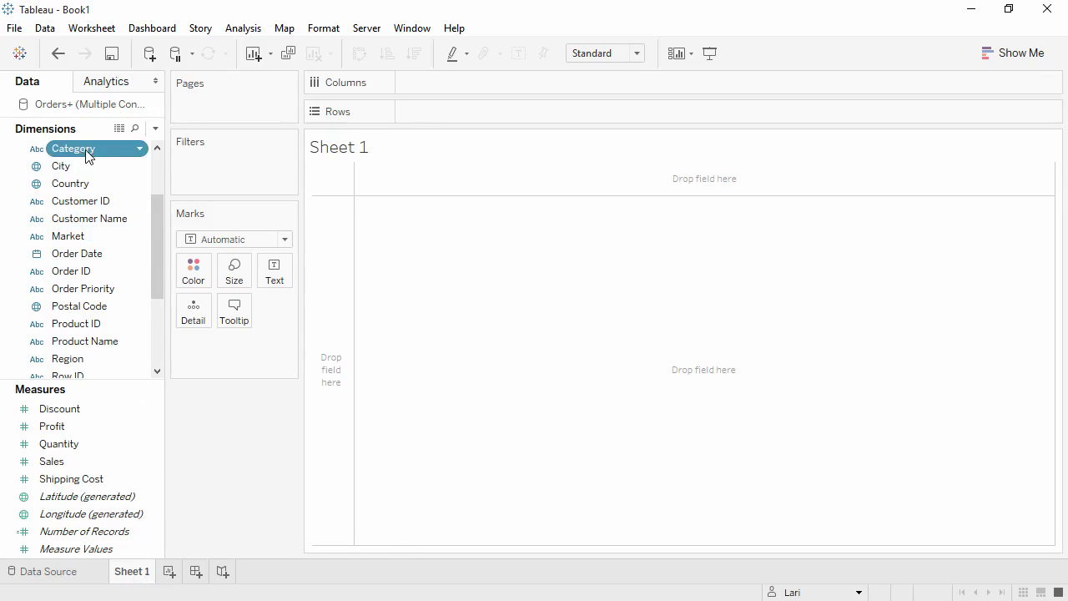
# Build a bar chart with Category and Segment on Rows and the sum of Quantity on Columns
pyautogui.moveTo(87, 156); pyautogui.dragTo(422, 113)
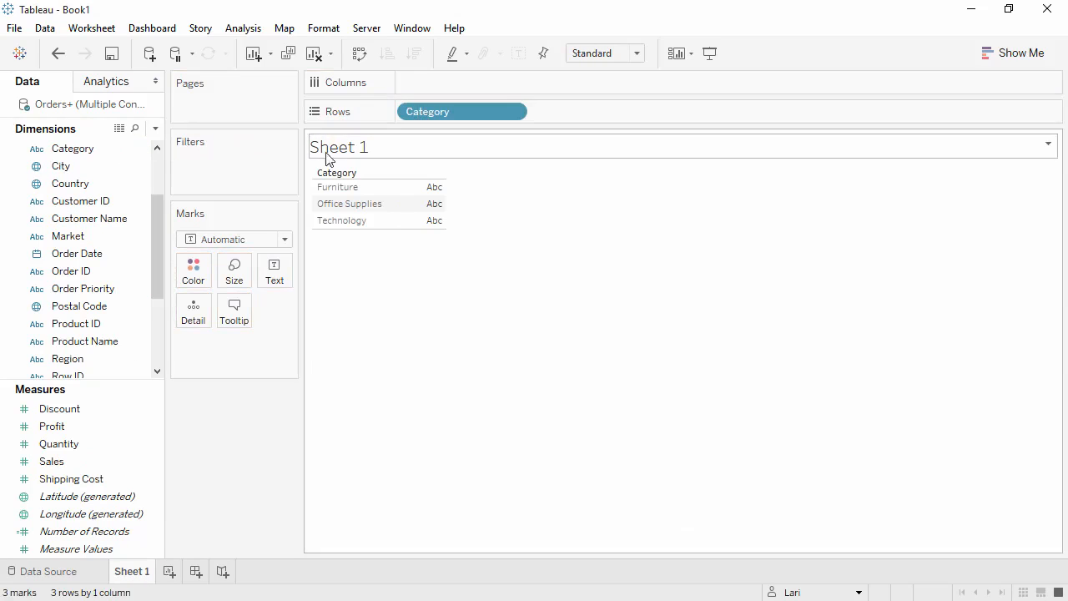
pyautogui.moveTo(160, 226); pyautogui.dragTo(155, 255)
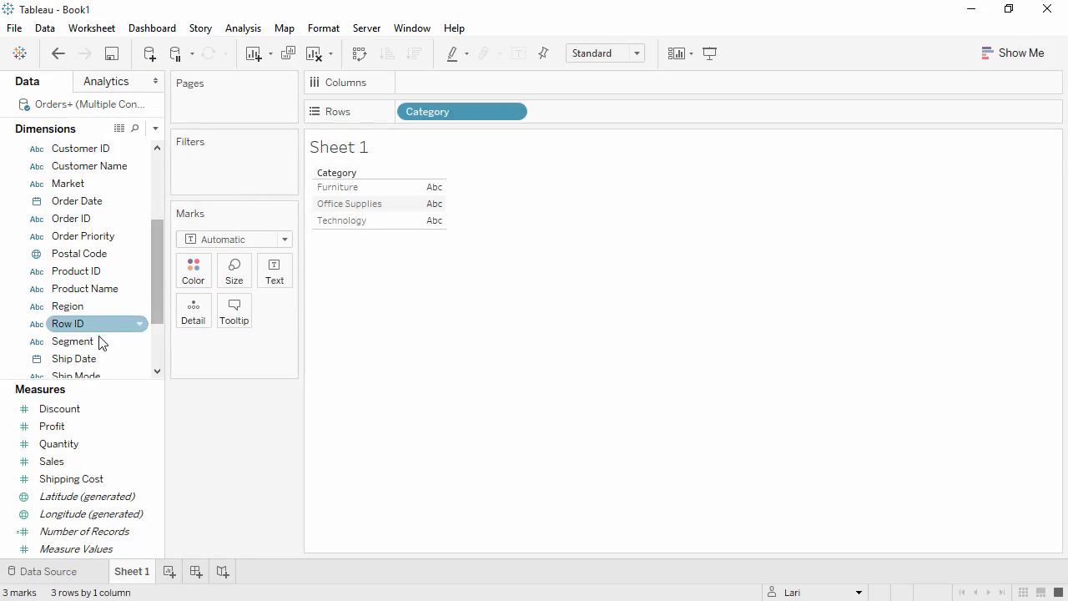
pyautogui.moveTo(103, 340); pyautogui.dragTo(572, 114)
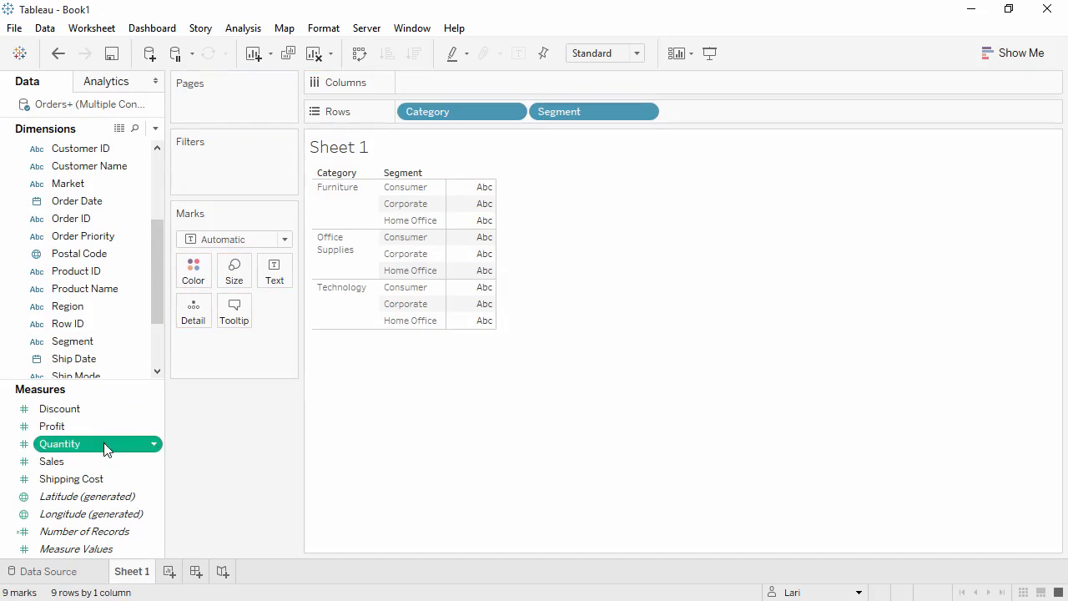
pyautogui.moveTo(104, 443); pyautogui.dragTo(418, 84)
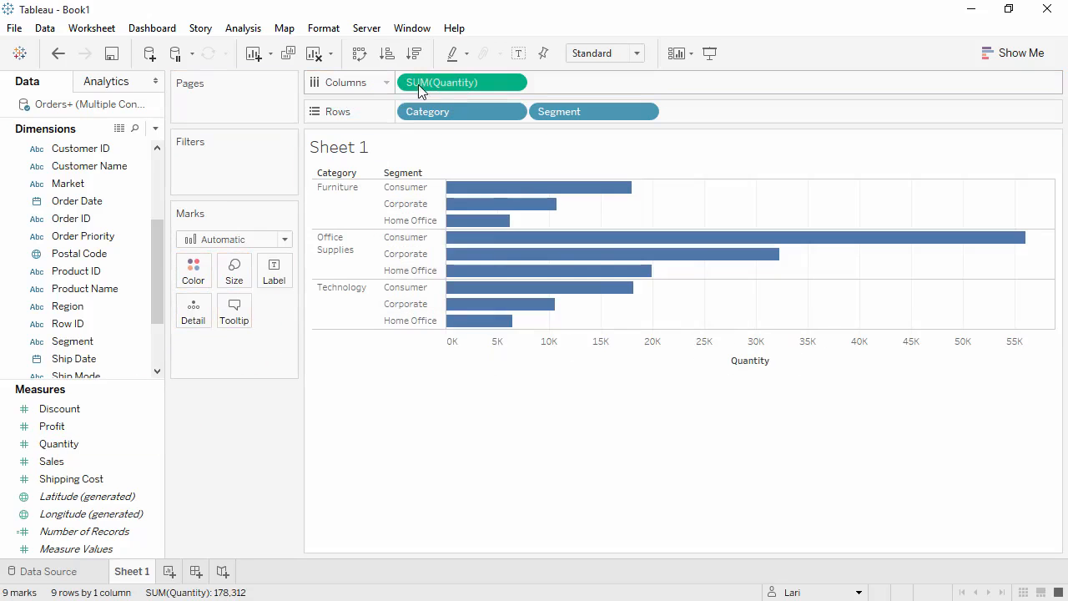
# Break the Quantity bars out by Market on Columns, color them by Market, and clear the sheet
pyautogui.moveTo(68, 182); pyautogui.dragTo(410, 90)
pyautogui.moveTo(114, 182); pyautogui.dragTo(194, 276)
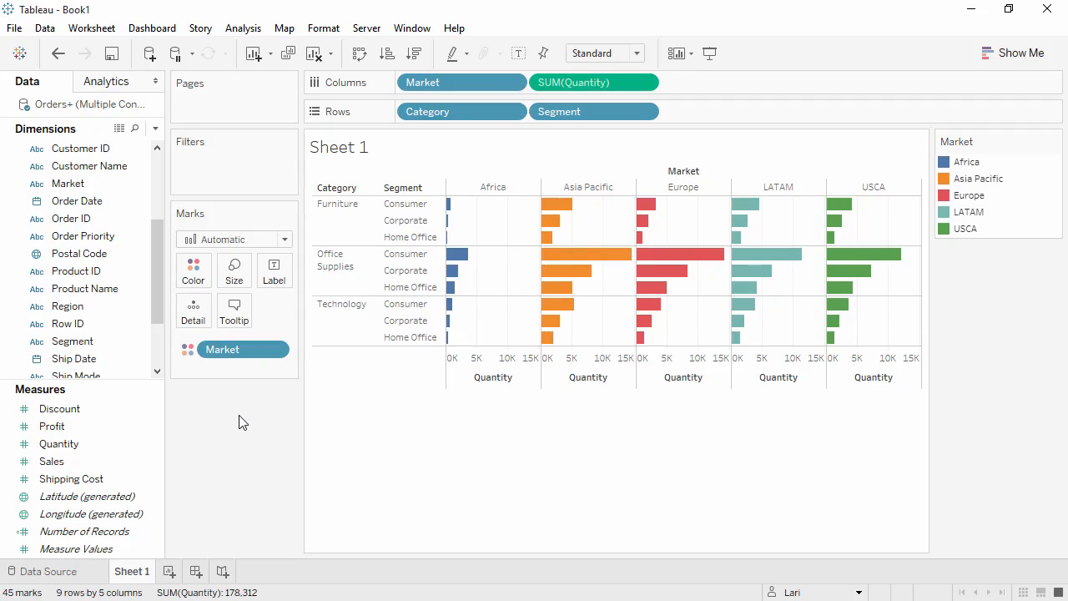
pyautogui.click(314, 54)
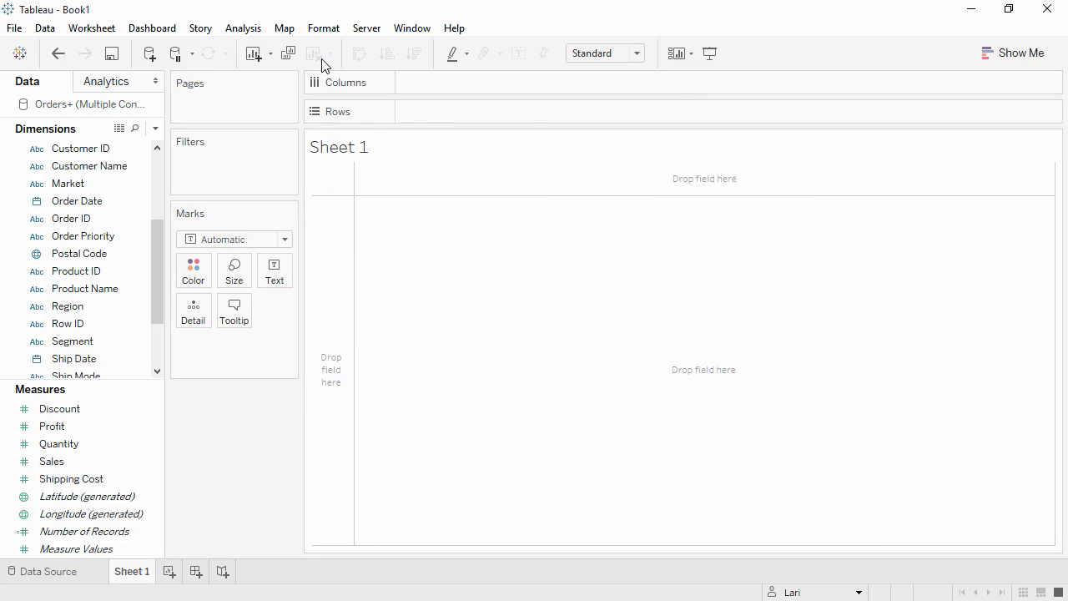
# Build a line chart with the sum of Sales on Rows and Order Date by year and quarter on Columns
pyautogui.click(142, 462)
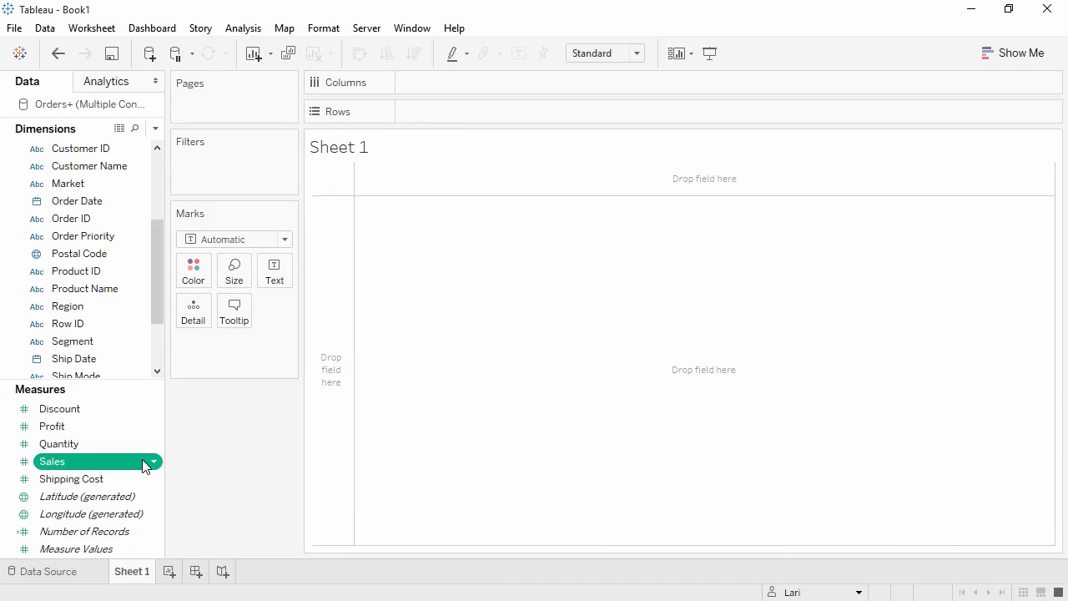
pyautogui.moveTo(141, 461); pyautogui.dragTo(329, 396)
pyautogui.moveTo(382, 402)
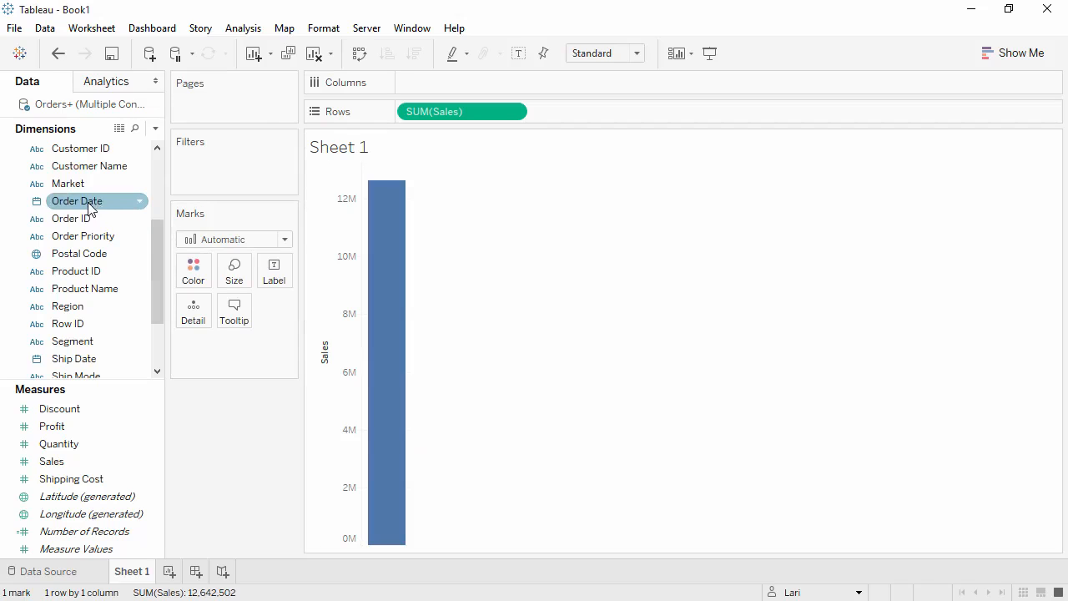
pyautogui.moveTo(92, 200); pyautogui.dragTo(381, 168)
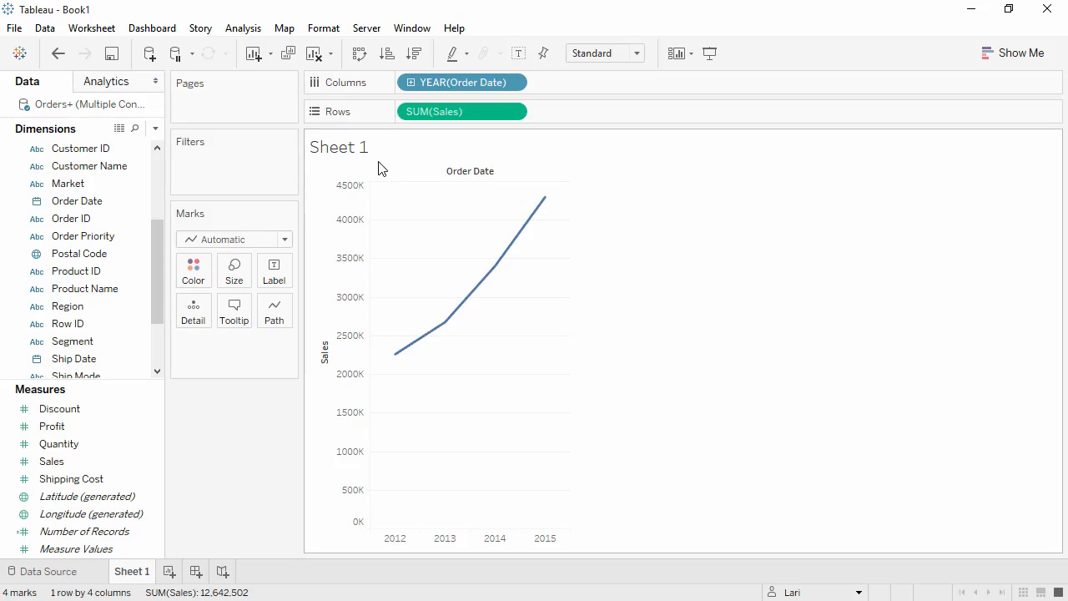
pyautogui.click(410, 84)
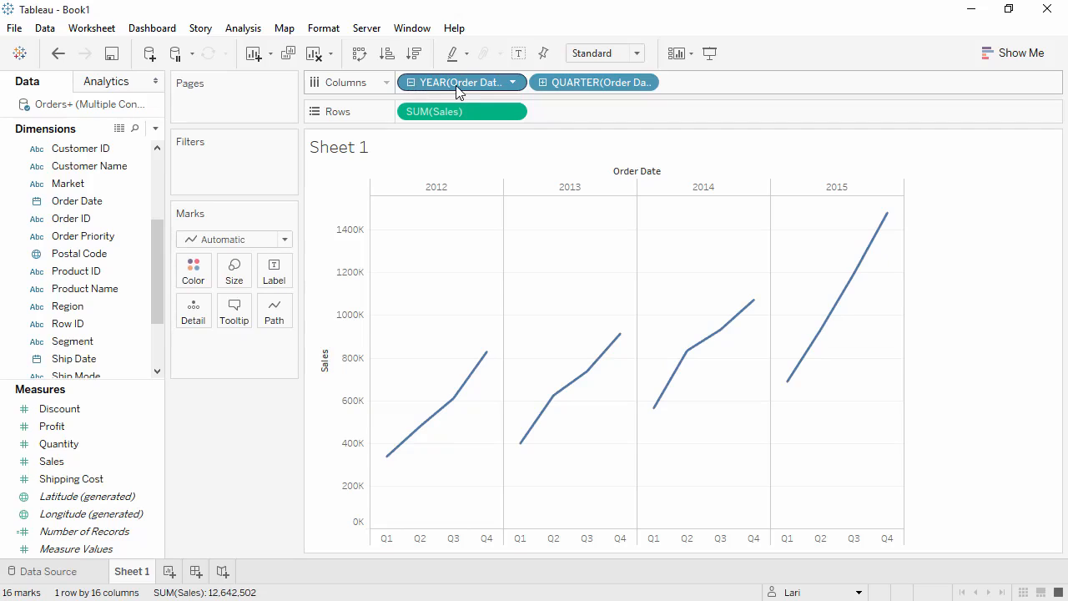
# Color the lines by year of Order Date and change the remaining Order Date field on Columns to the discrete Month
pyautogui.moveTo(456, 87); pyautogui.dragTo(696, 89)
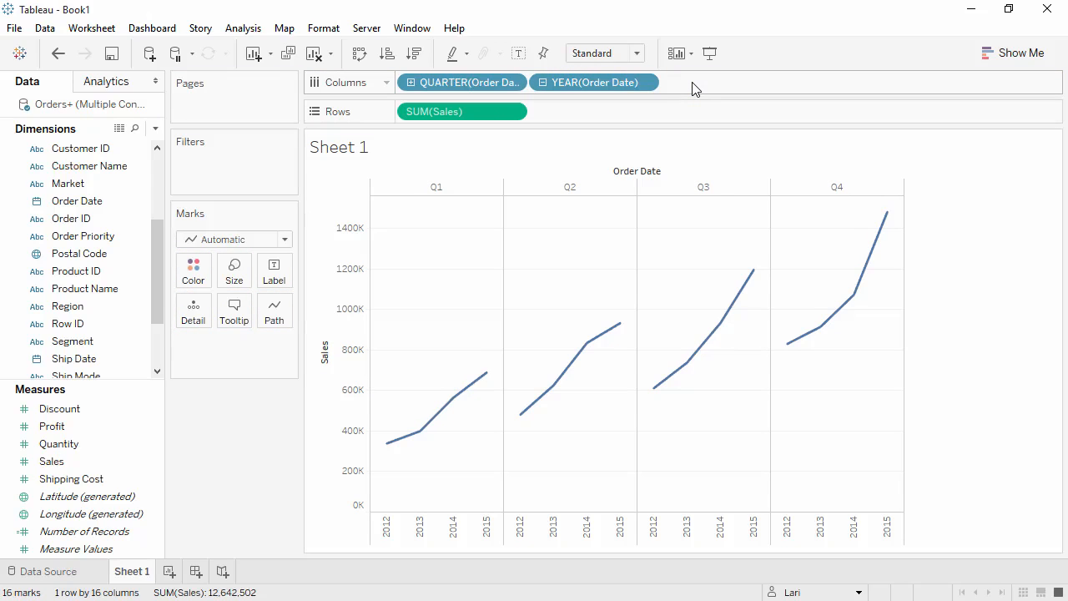
pyautogui.moveTo(617, 85); pyautogui.dragTo(203, 282)
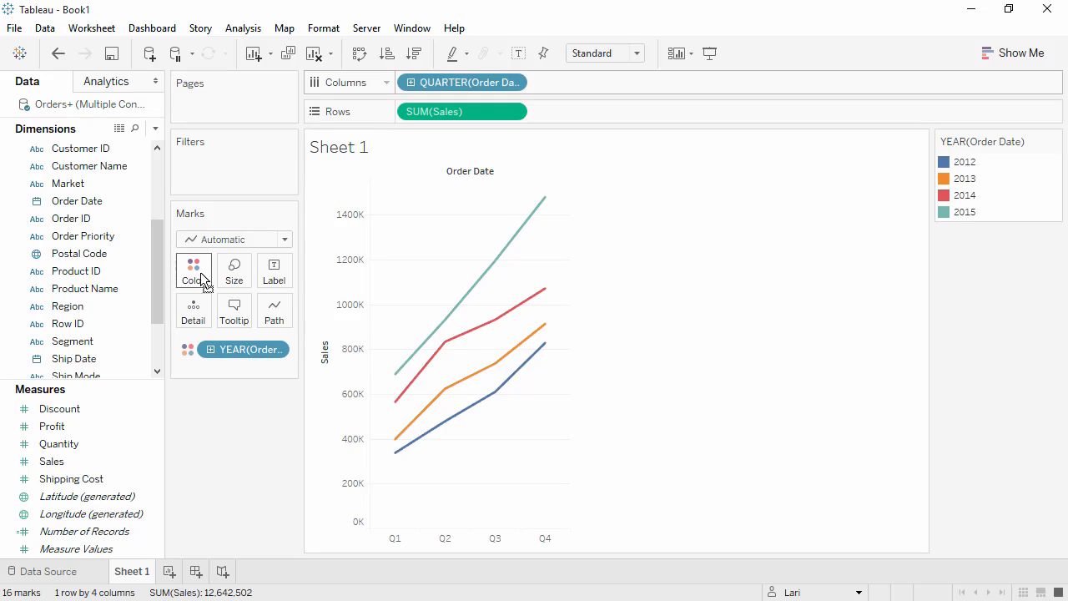
pyautogui.click(511, 83)
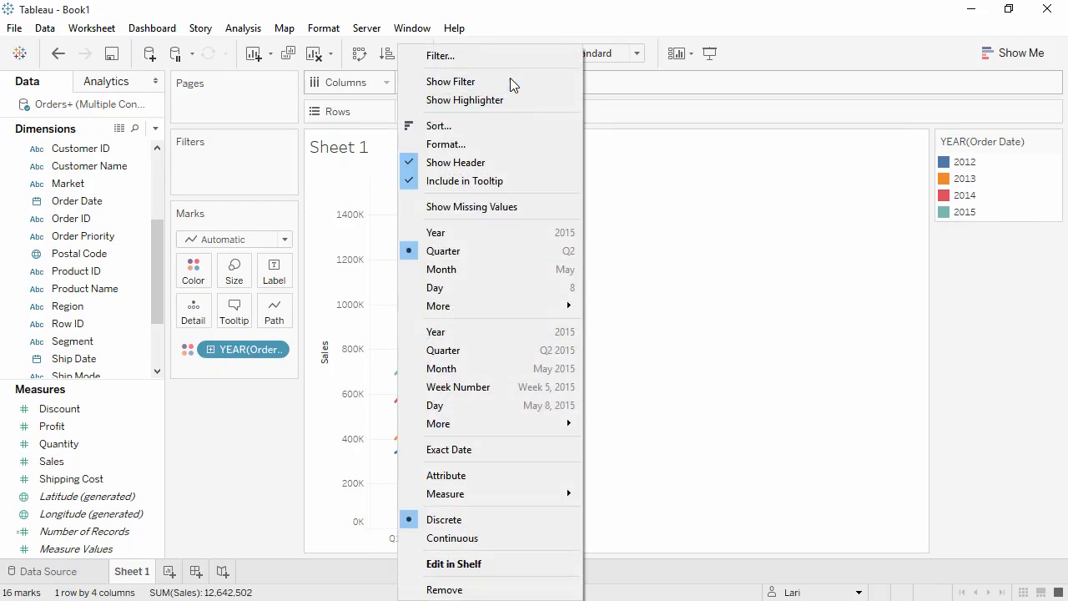
pyautogui.click(478, 268)
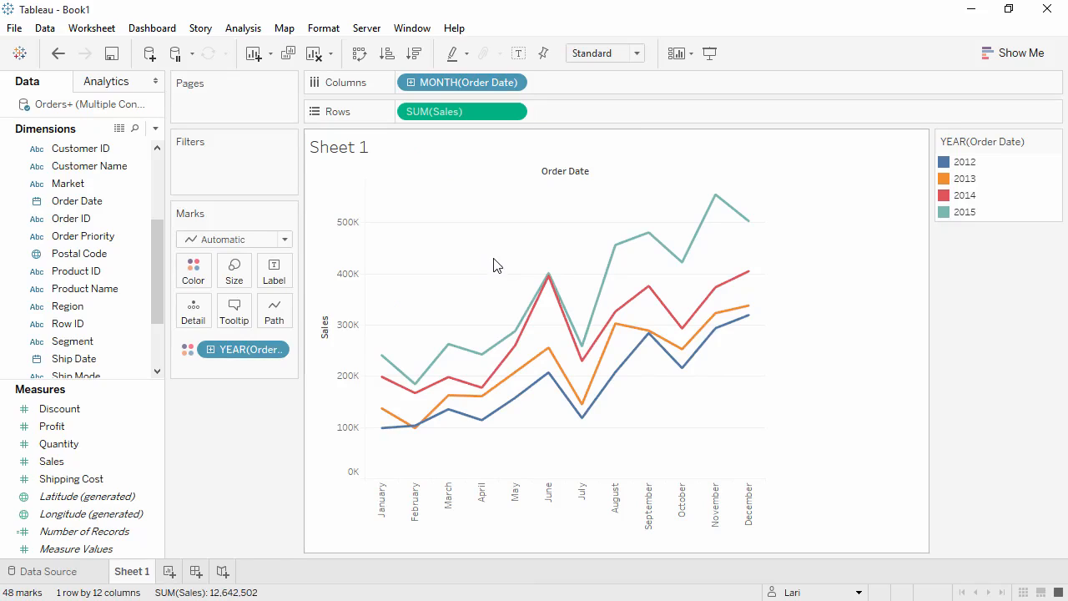
# Try the Average aggregation for Sales on Rows and undo the change
pyautogui.click(514, 111)
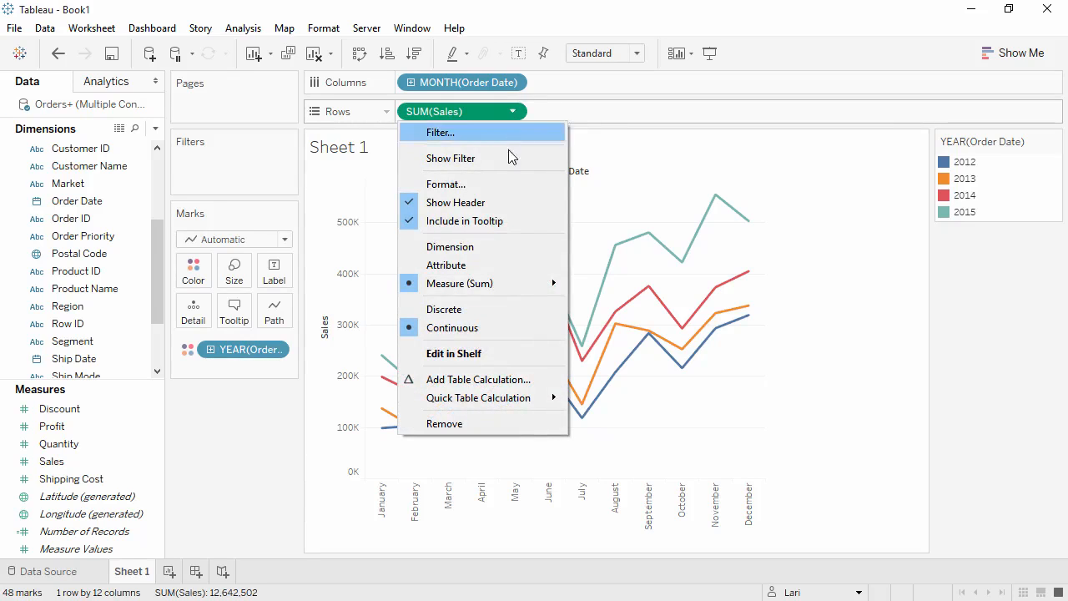
pyautogui.moveTo(514, 285)
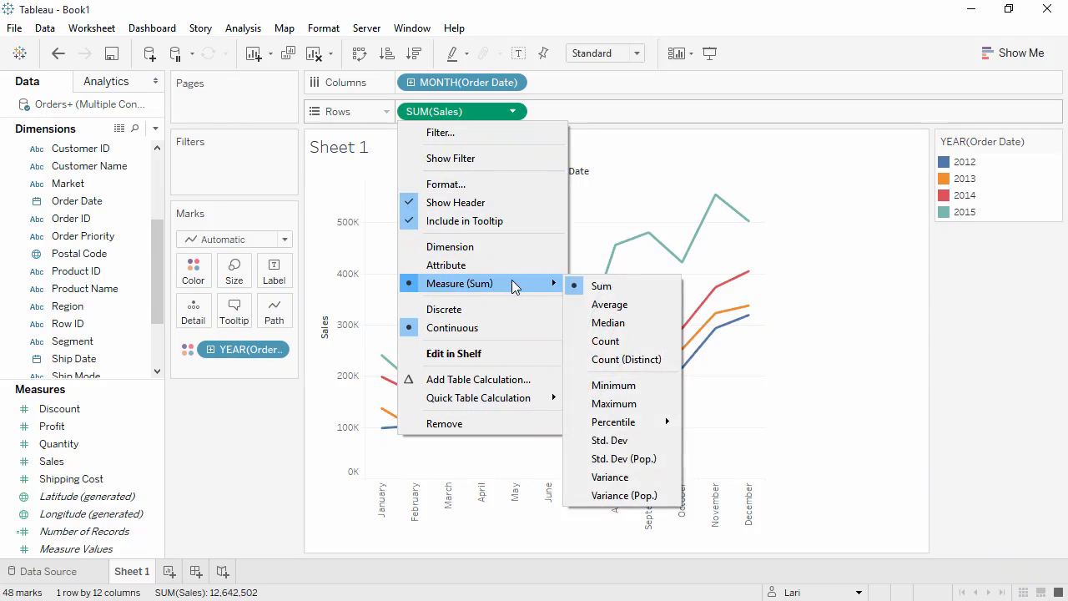
pyautogui.click(603, 307)
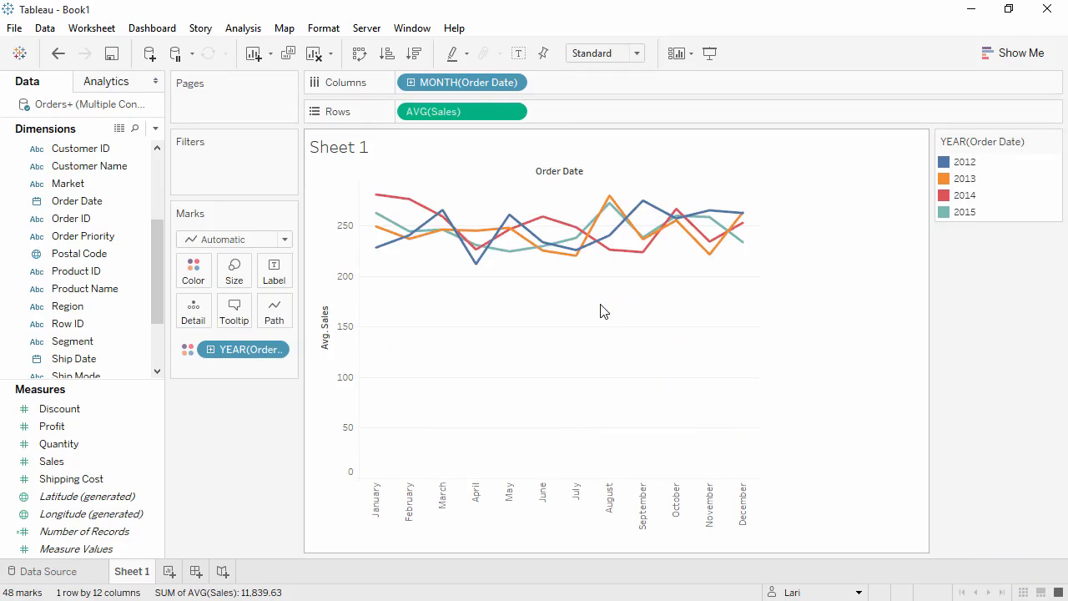
pyautogui.click(58, 53)
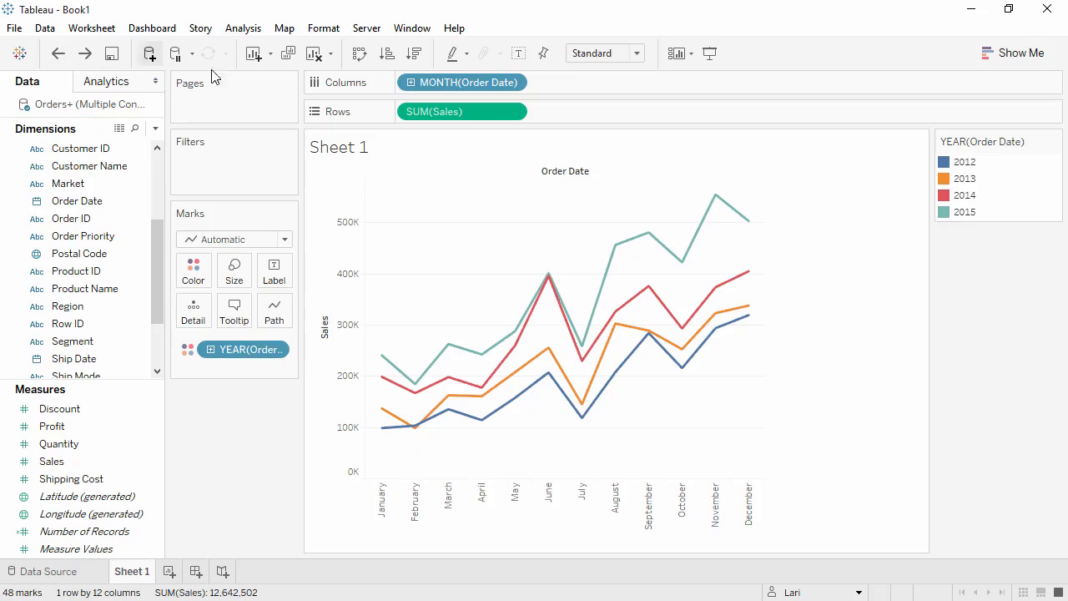
# Apply the Year Over Year Growth quick table calculation to the sum of Sales on Rows
pyautogui.click(513, 111)
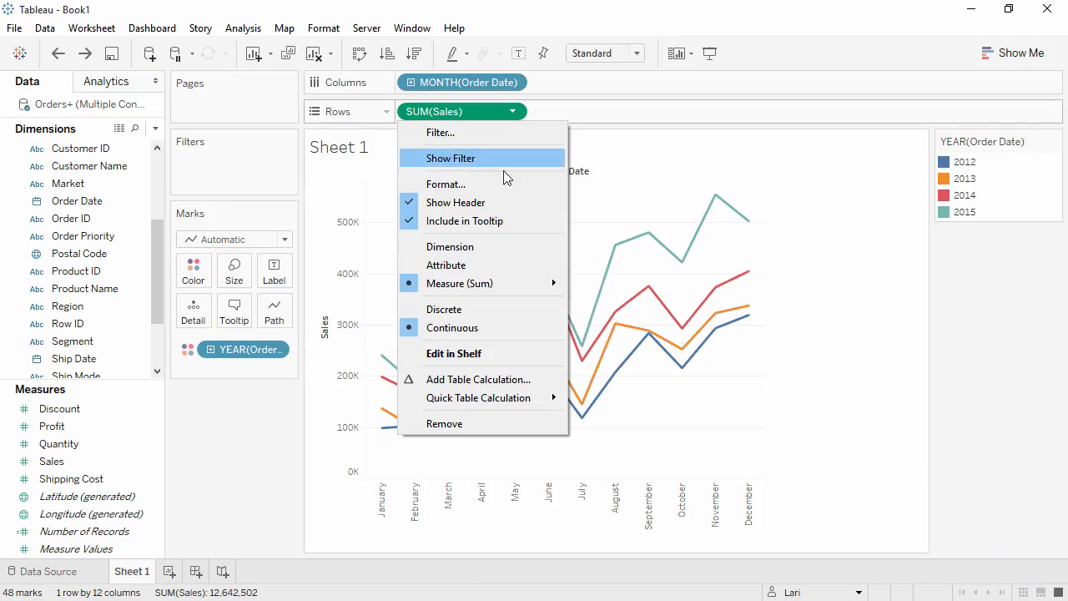
pyautogui.moveTo(522, 400)
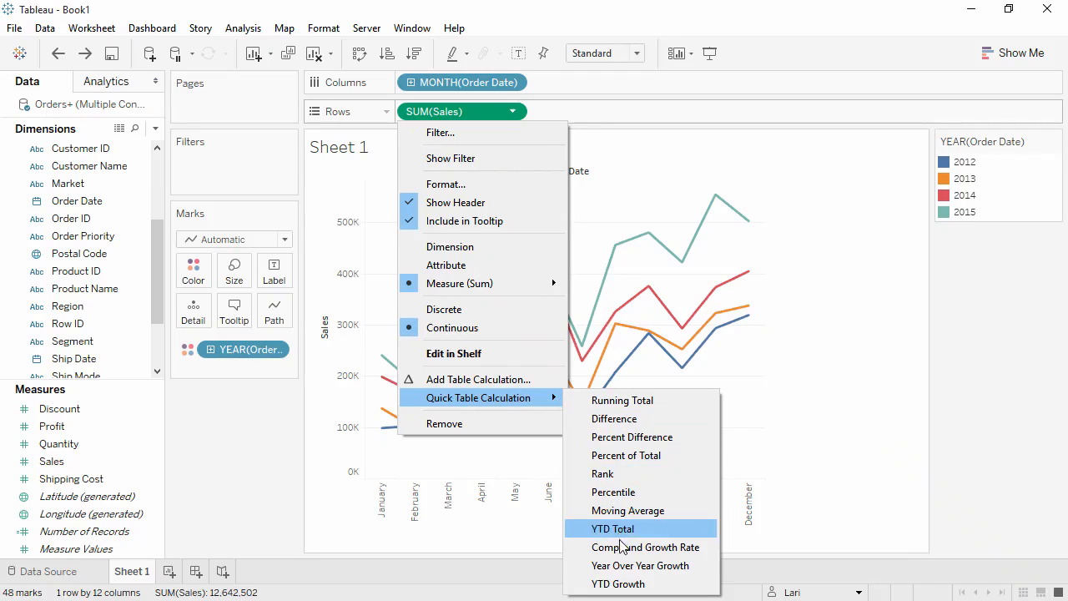
pyautogui.click(627, 565)
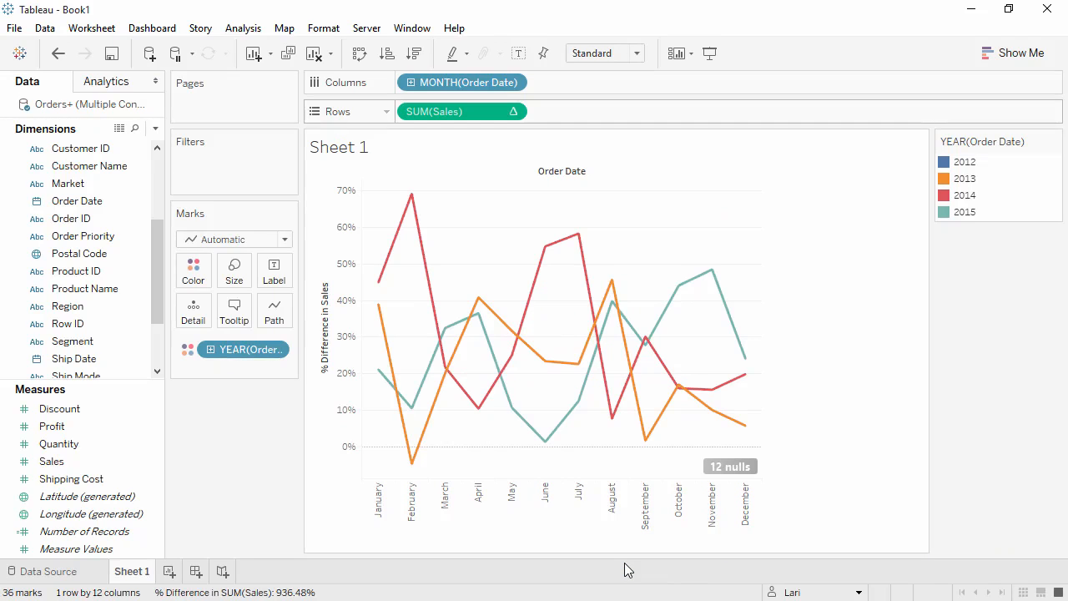
# Add the plain sum of Sales to Rows and move the year-over-year growth calculation to the marks' tooltip
pyautogui.click(108, 465)
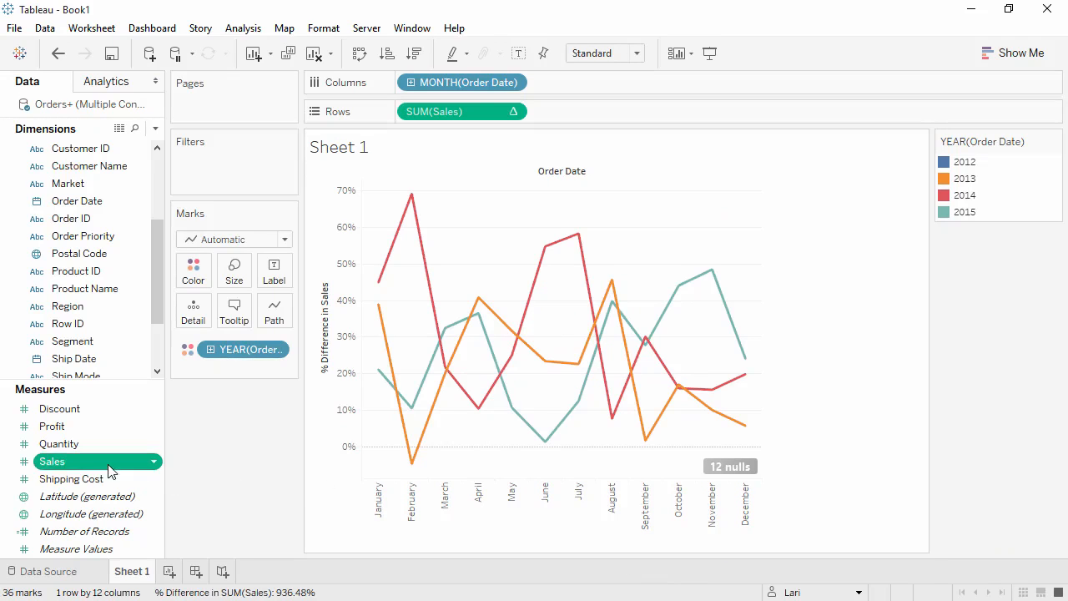
pyautogui.moveTo(120, 461); pyautogui.dragTo(401, 109)
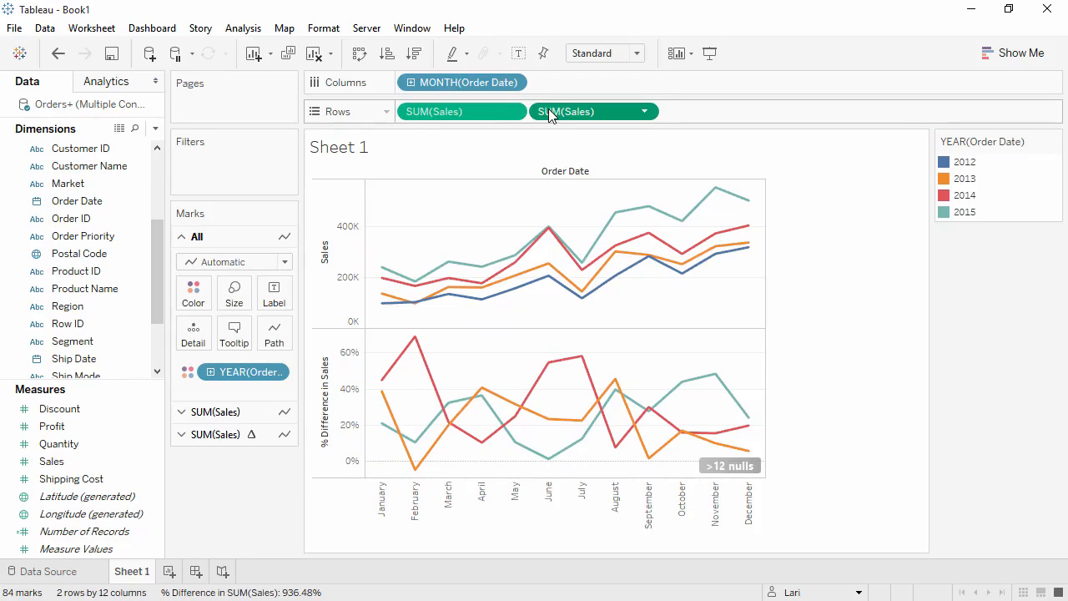
pyautogui.moveTo(546, 109); pyautogui.dragTo(239, 329)
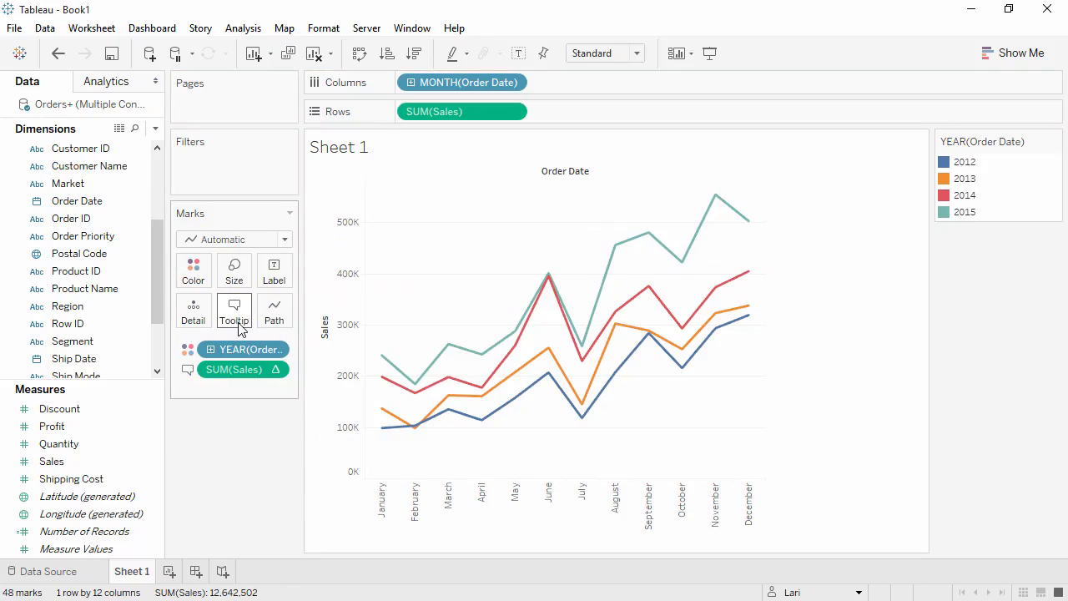
pyautogui.moveTo(383, 362)
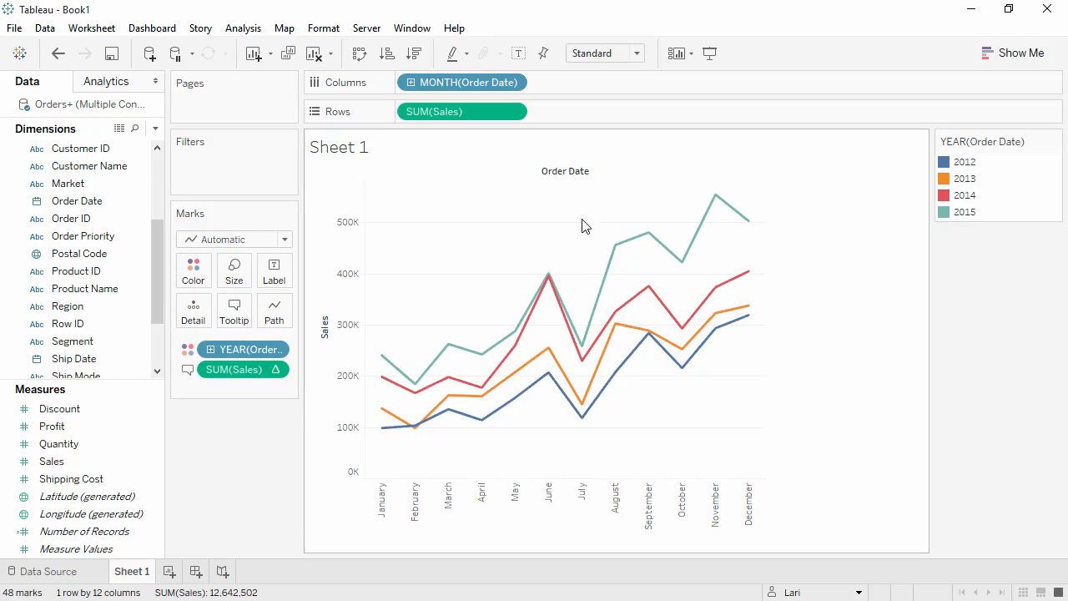
pyautogui.moveTo(714, 202)
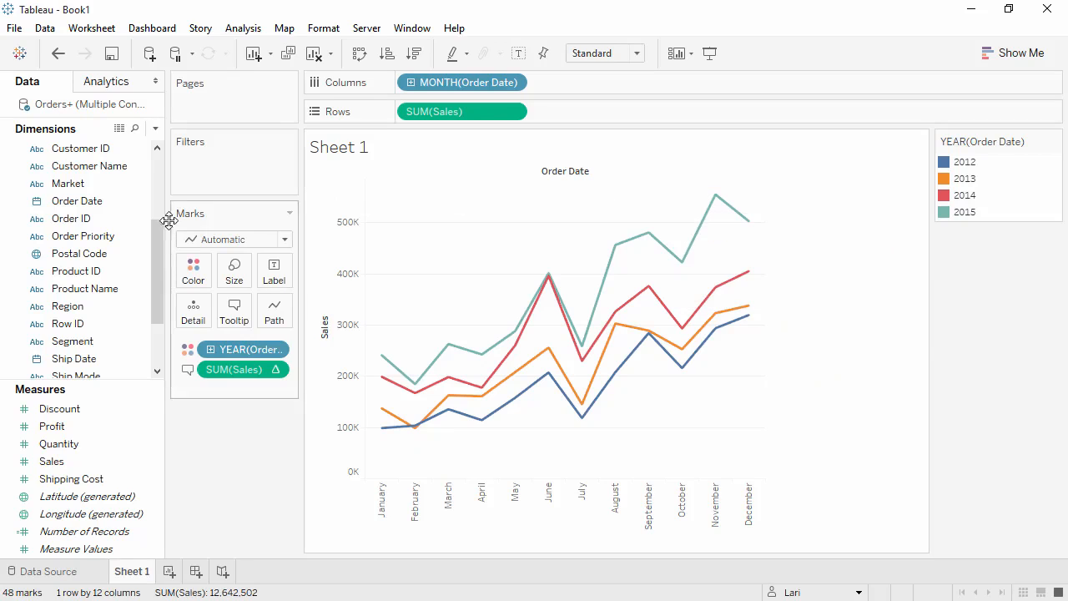
# Break the lines out by Category on Rows and add the point annotation "Fall Sale" near August in the Furniture pane
pyautogui.moveTo(157, 242); pyautogui.dragTo(399, 115)
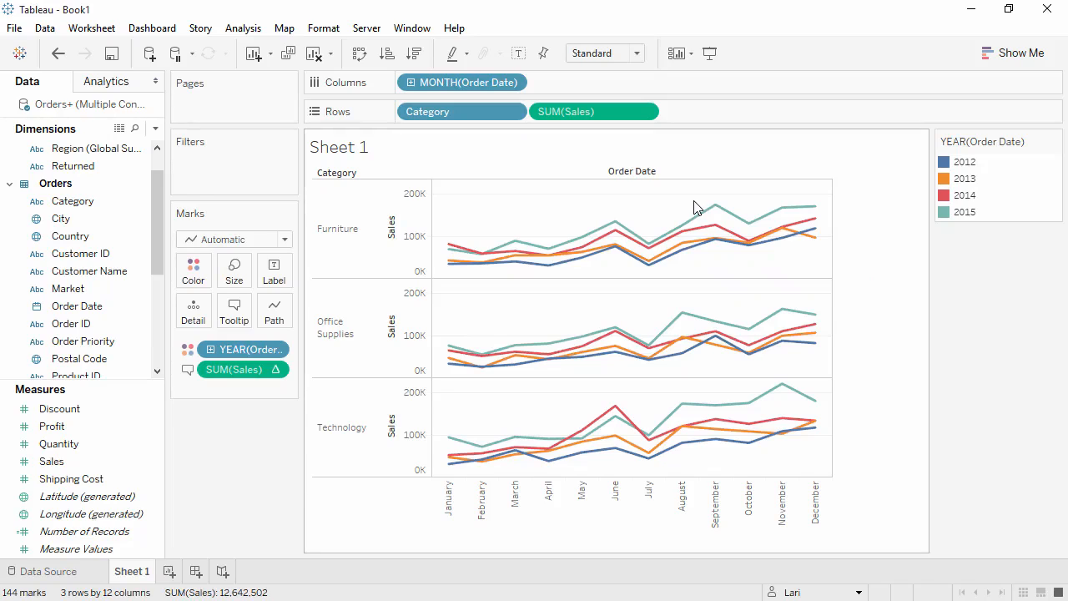
pyautogui.rightClick(669, 211)
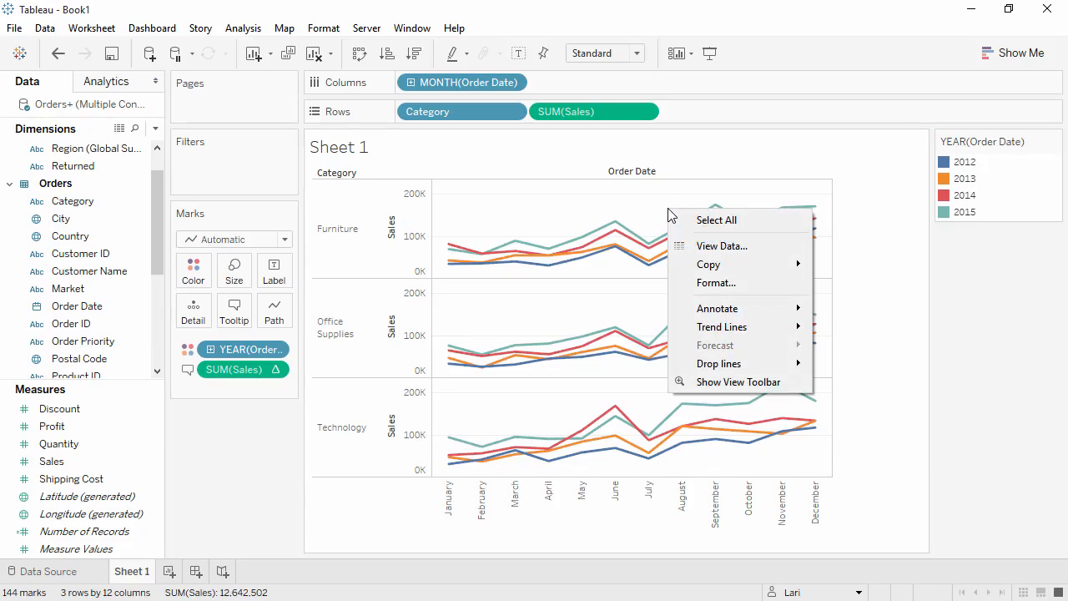
pyautogui.moveTo(713, 313)
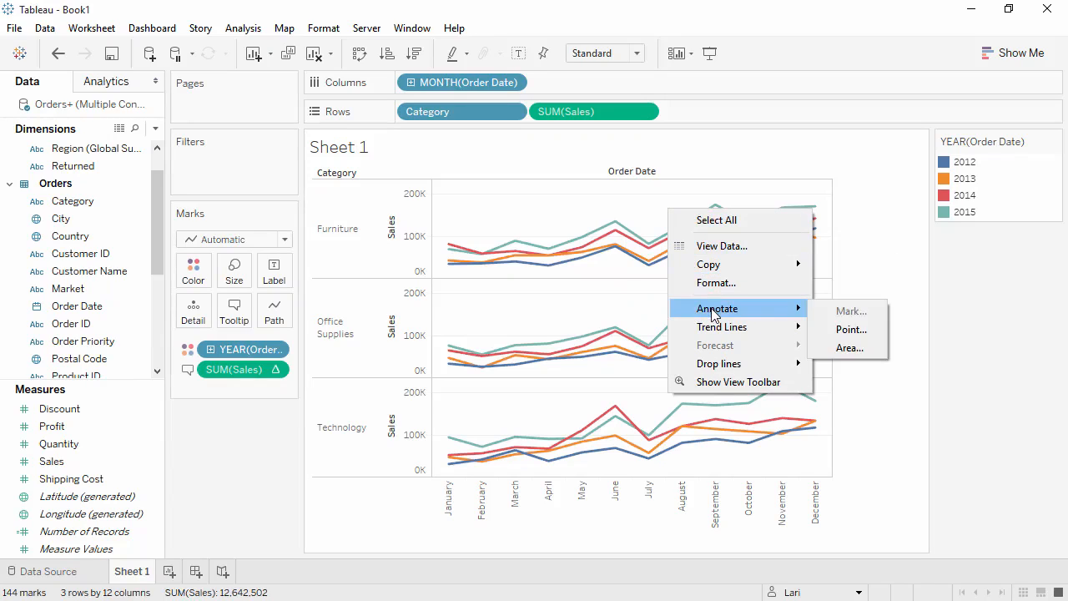
pyautogui.click(837, 329)
pyautogui.write('Fall Sale')
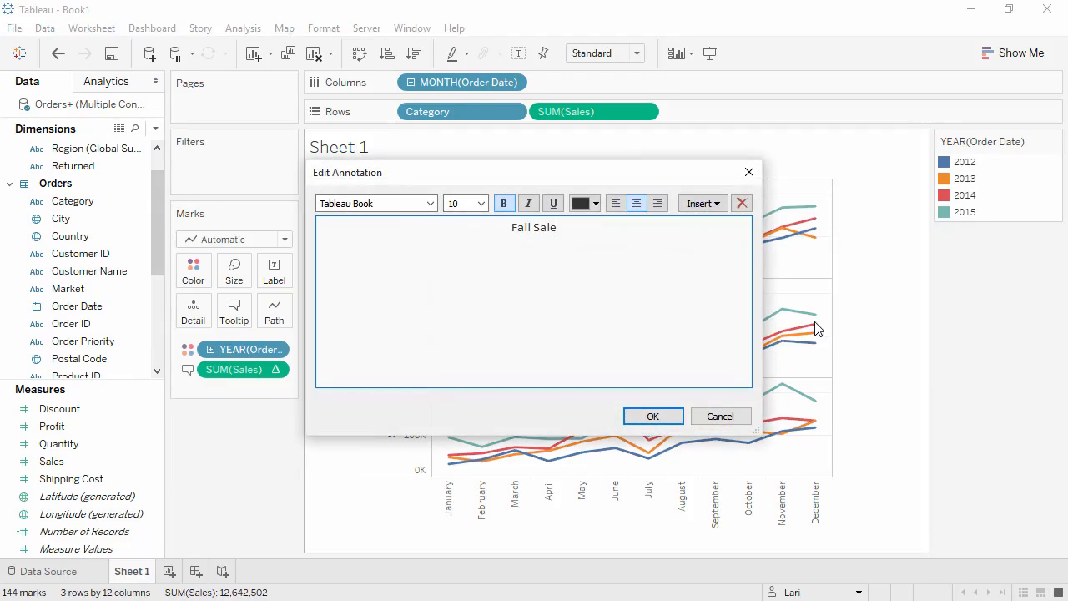
pyautogui.click(663, 420)
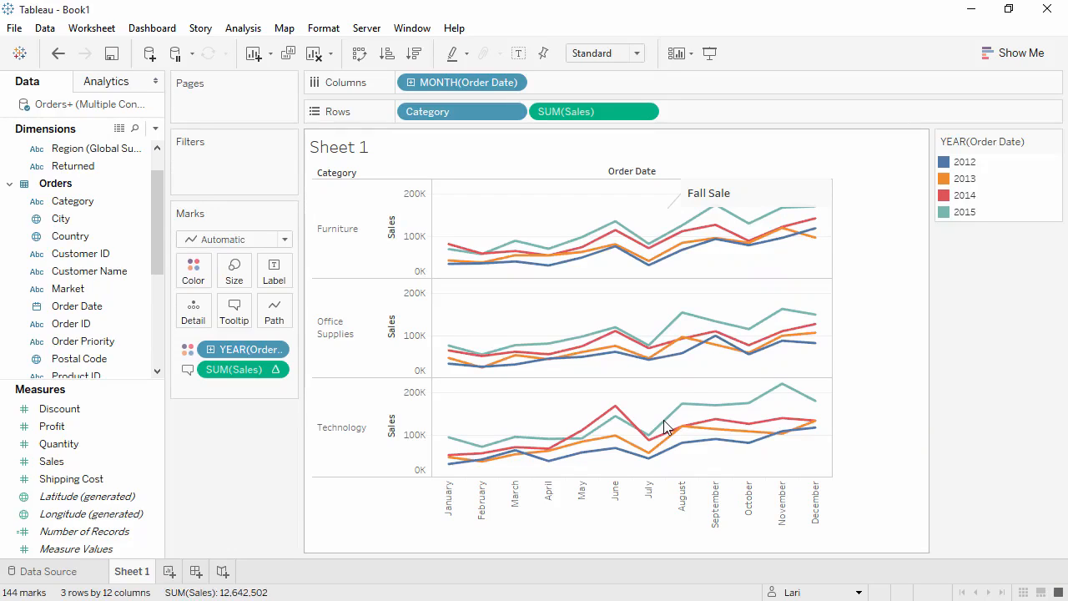
pyautogui.rightClick(648, 400)
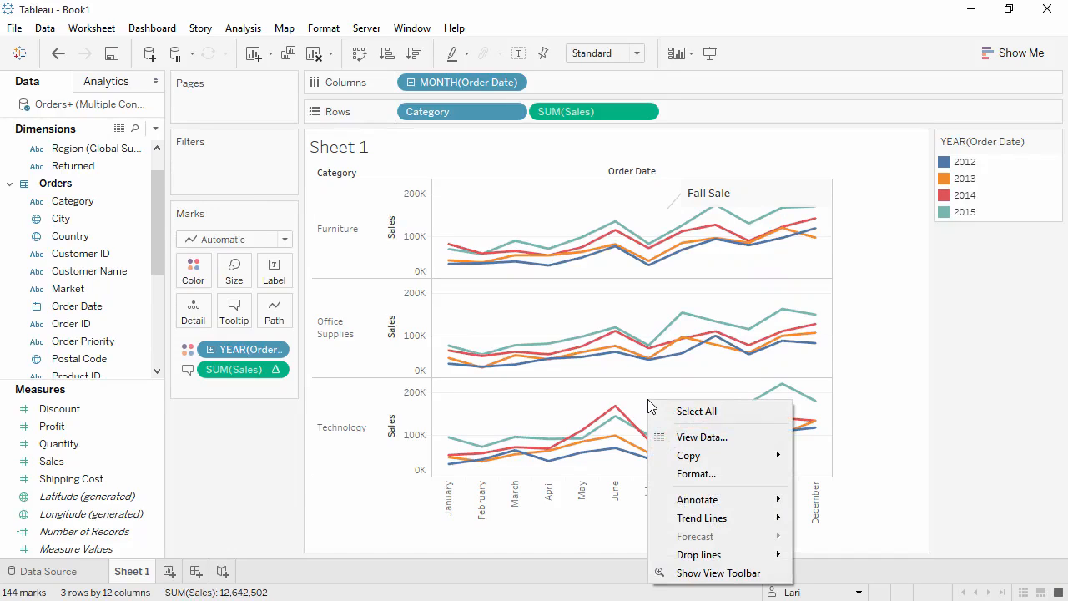
pyautogui.moveTo(768, 455)
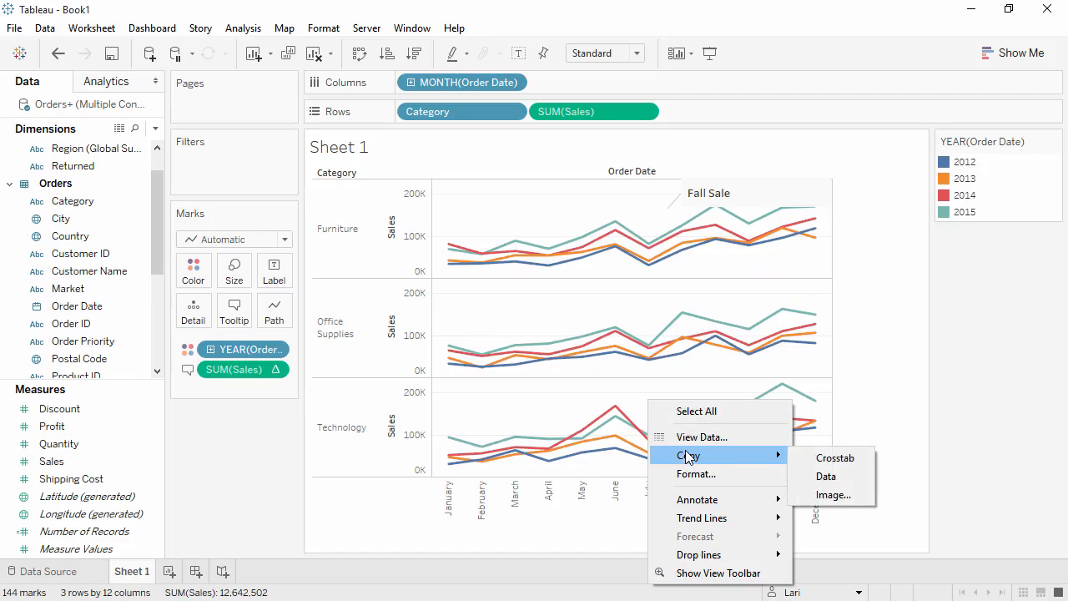
pyautogui.click(847, 495)
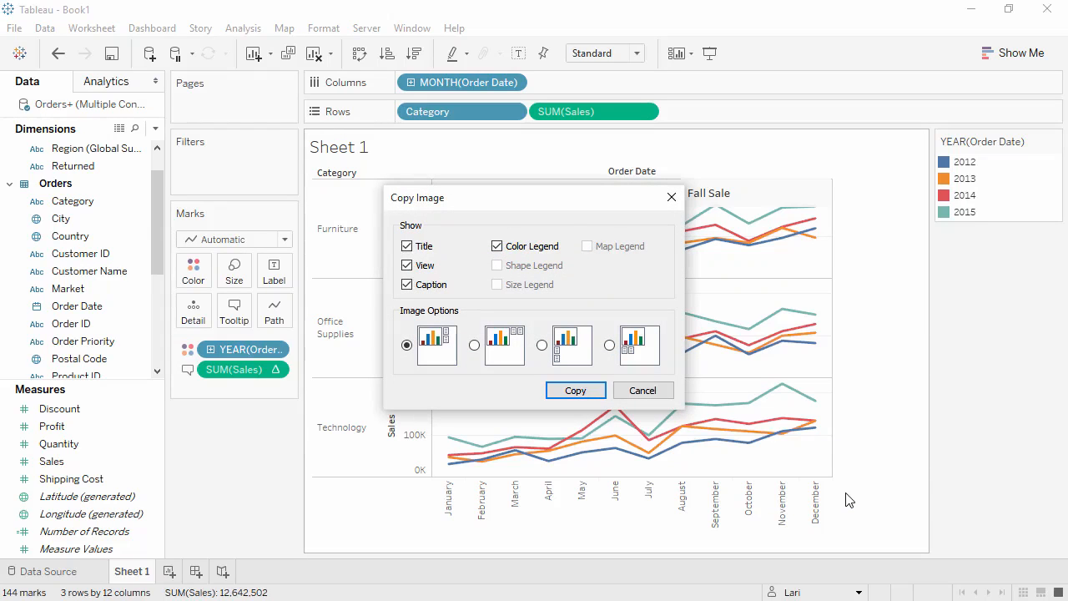
pyautogui.click(673, 197)
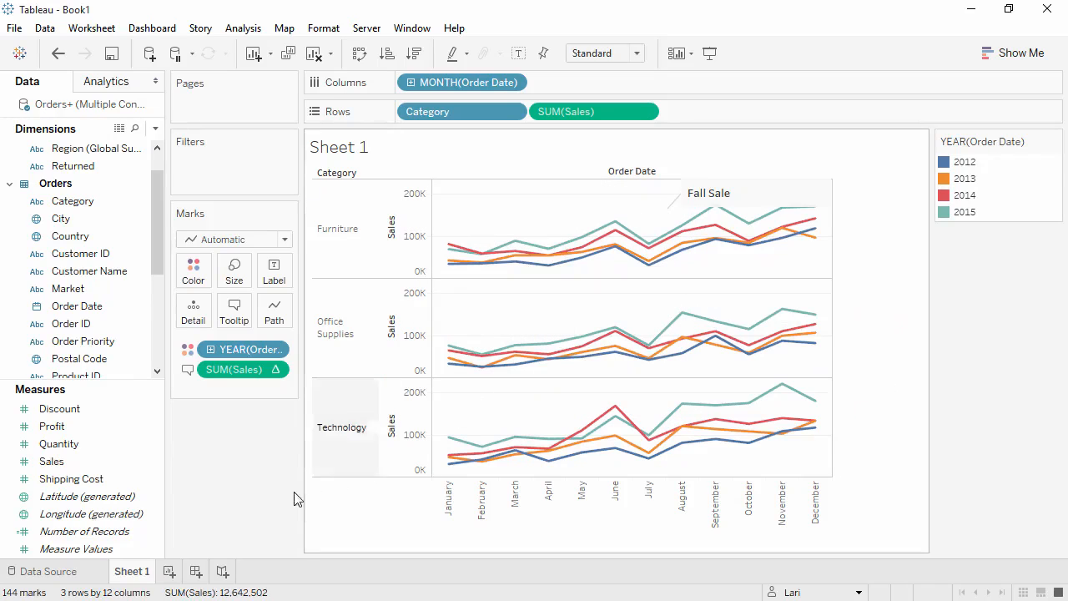
# Rename Sheet 1 as "Sales Seasonality"
pyautogui.doubleClick(138, 572)
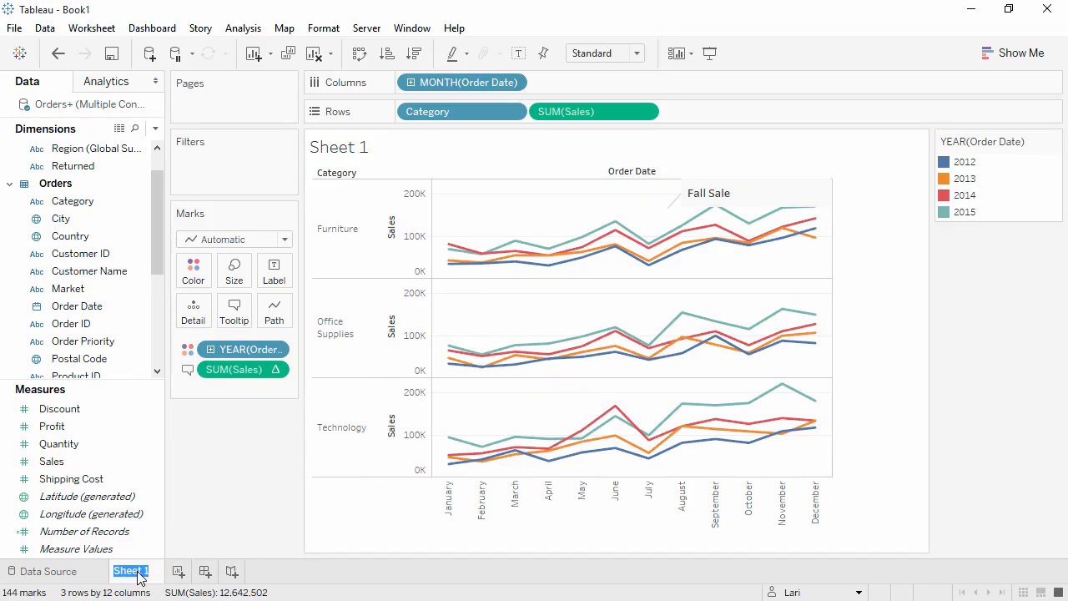
pyautogui.write('Sales Seasonality')
pyautogui.click(179, 553)
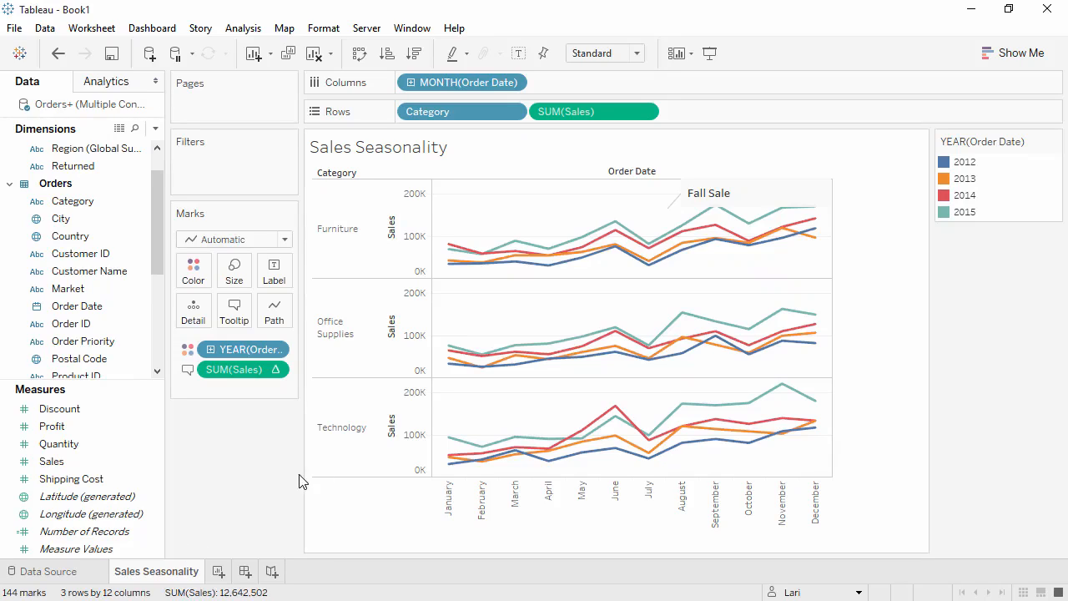
# Copy the Sales Seasonality view's data and switch to the blank Excel workbook
pyautogui.rightClick(470, 414)
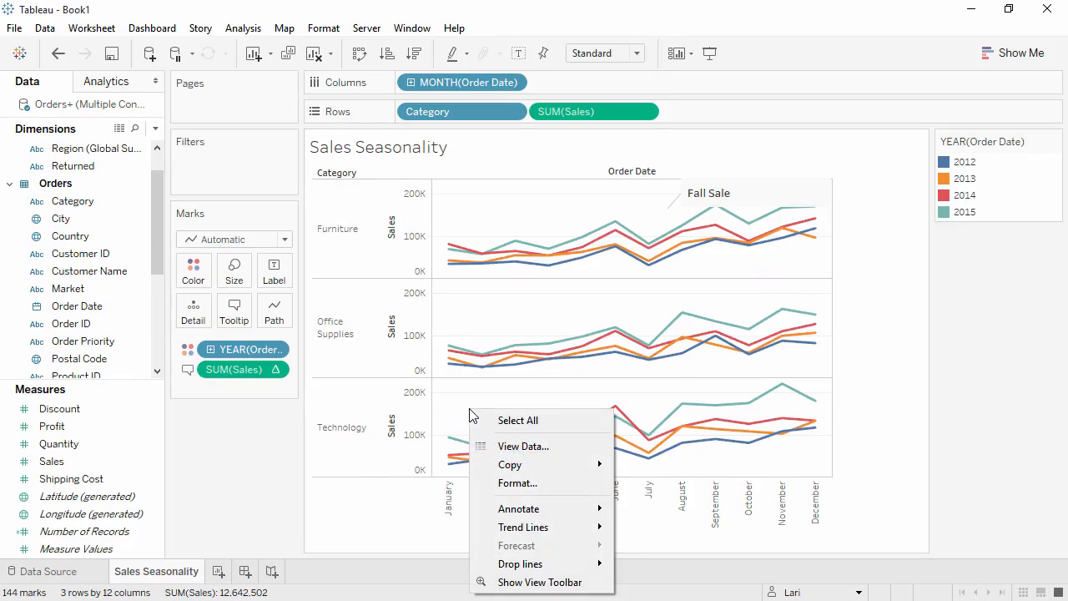
pyautogui.moveTo(492, 467)
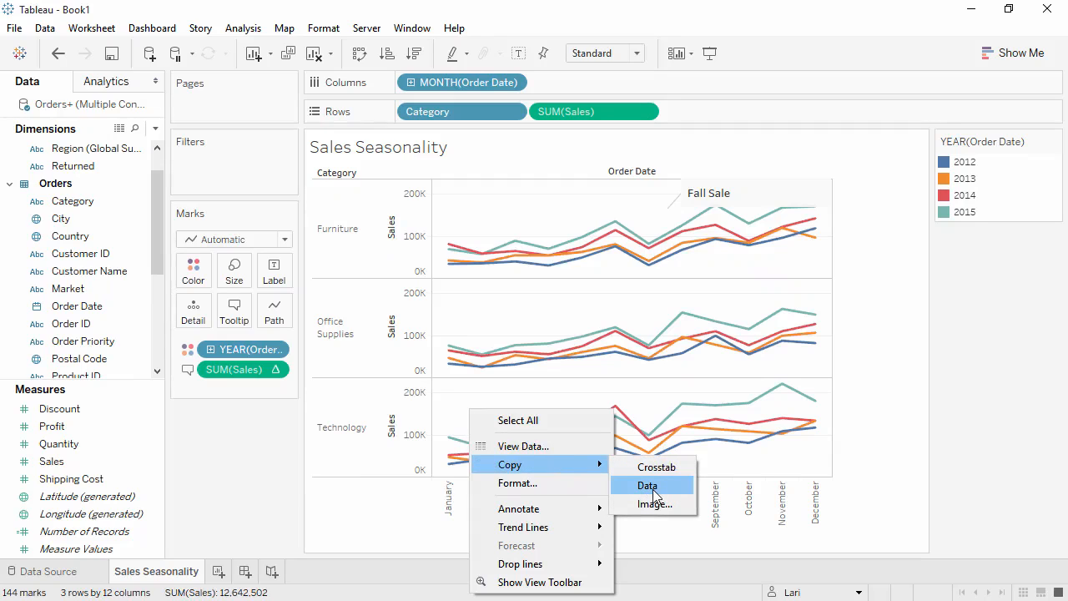
pyautogui.click(655, 486)
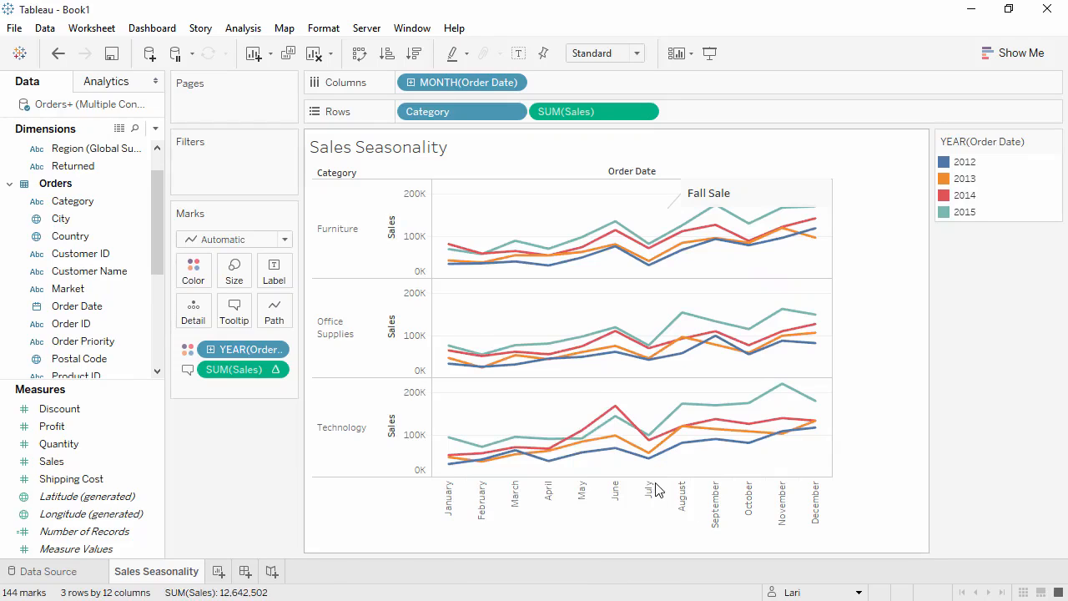
pyautogui.click(971, 12)
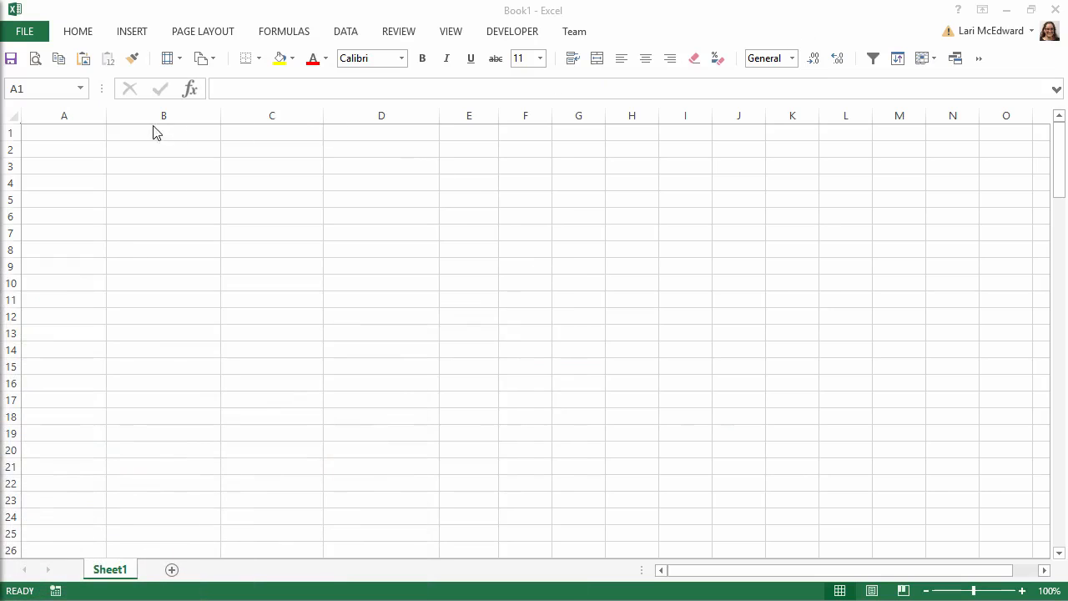
# Paste the copied view data into the workbook starting at cell A1, select the % Difference in Sales column, and return to Tableau
pyautogui.click(87, 135)
pyautogui.hotkey('ctrl', 'v')
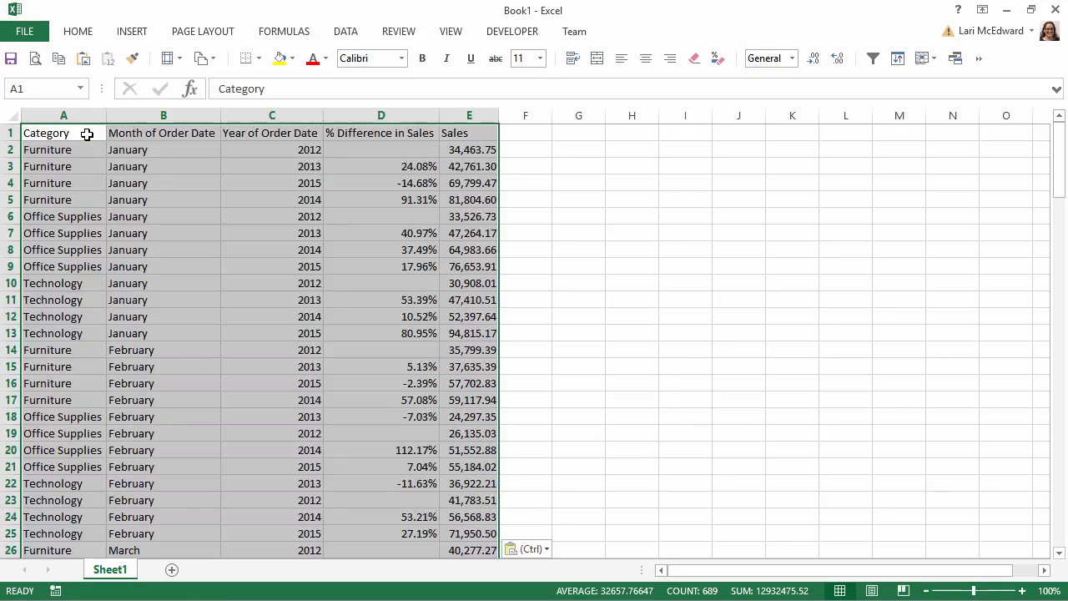
pyautogui.click(354, 112)
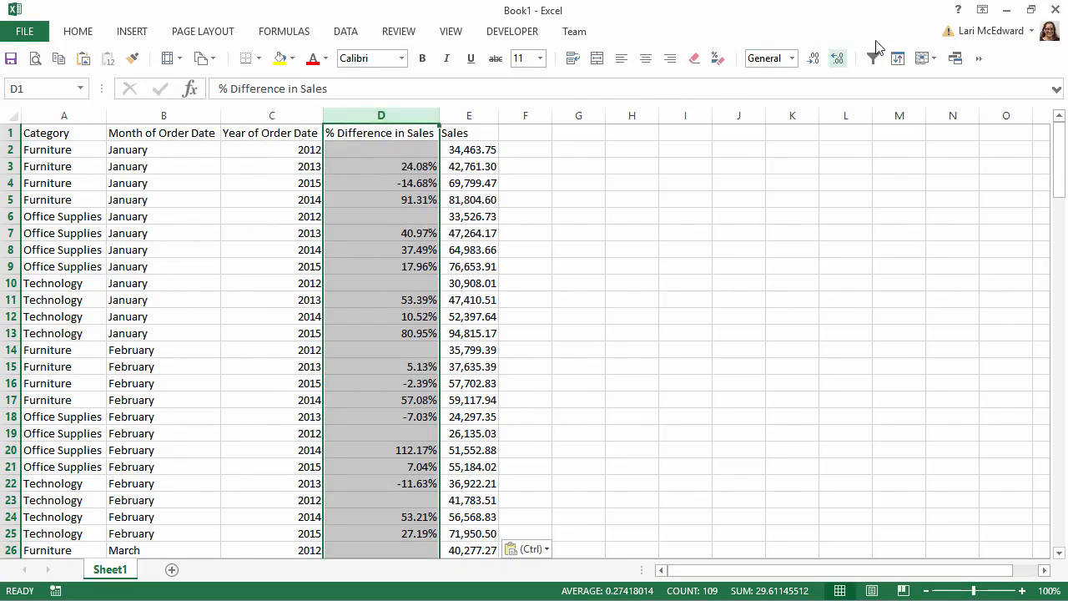
pyautogui.click(1007, 10)
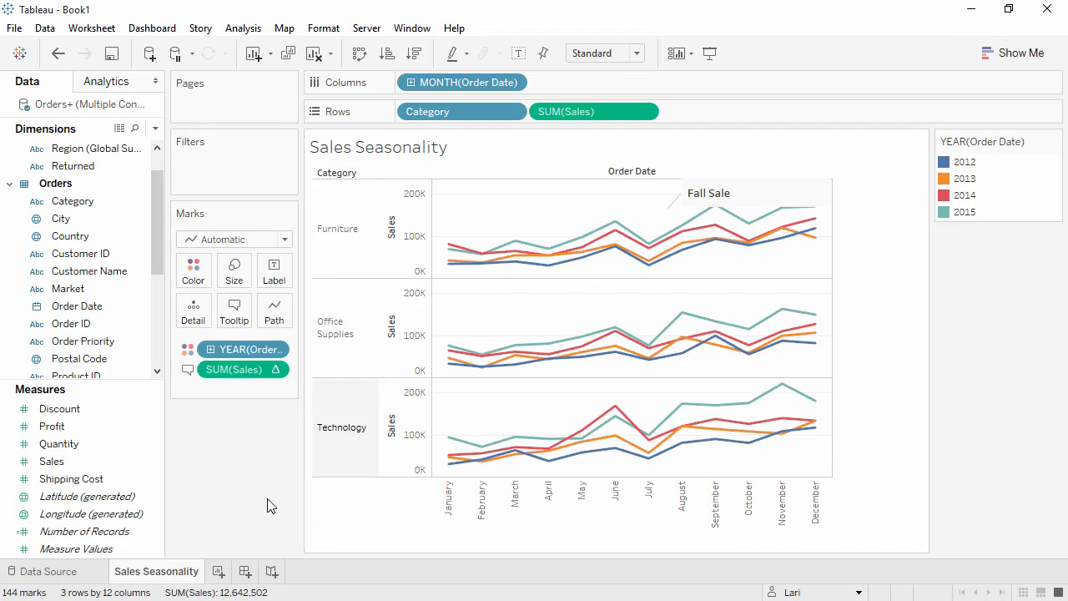
# Duplicate Sales Seasonality as a crosstab, swap its rows and columns, and place Category after the order month on Rows
pyautogui.rightClick(170, 575)
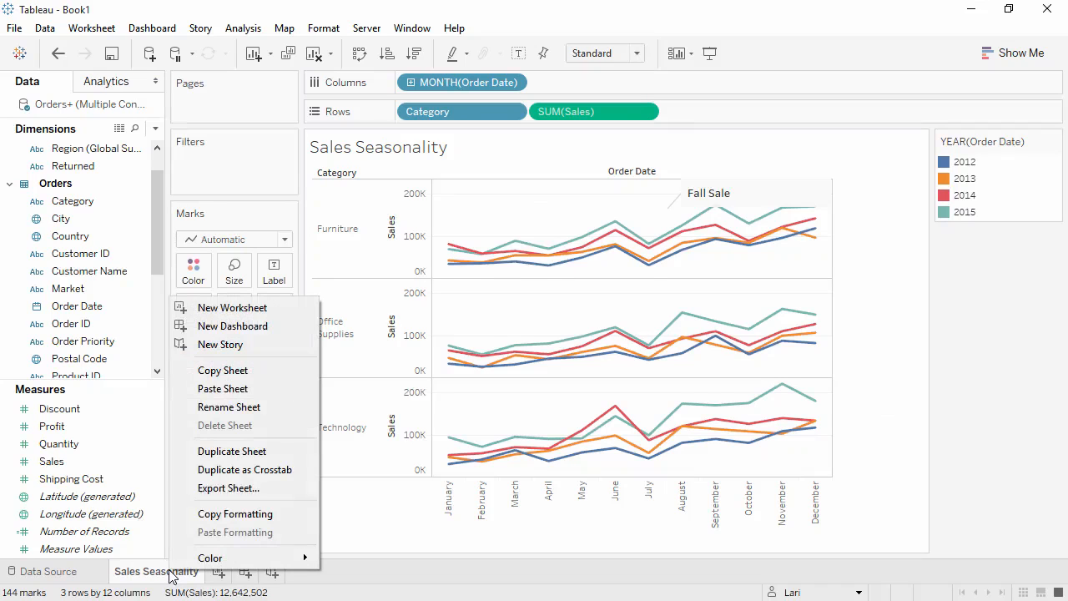
pyautogui.click(219, 474)
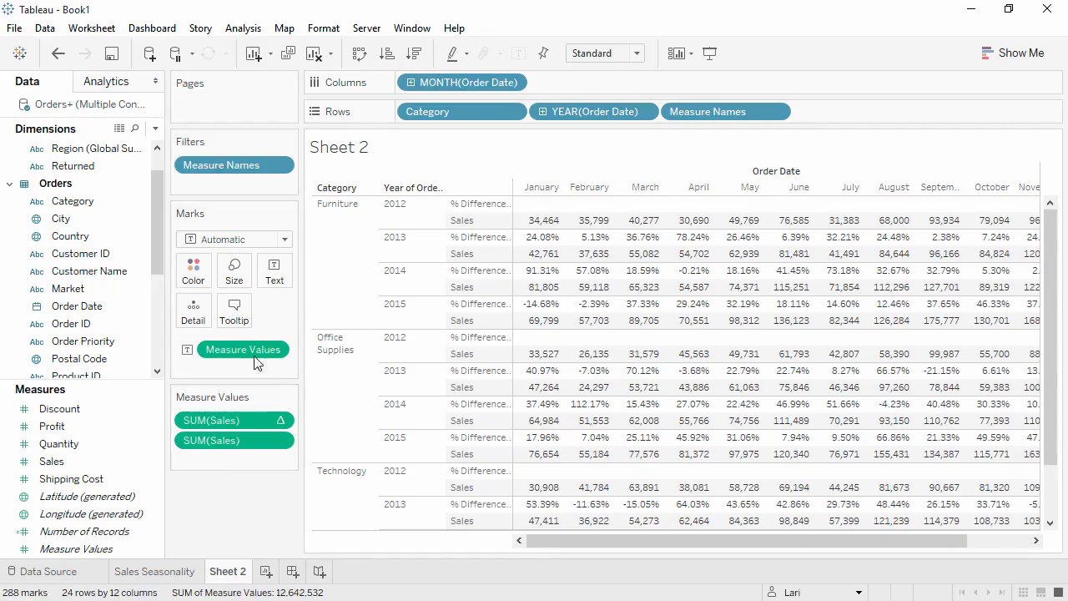
pyautogui.click(359, 54)
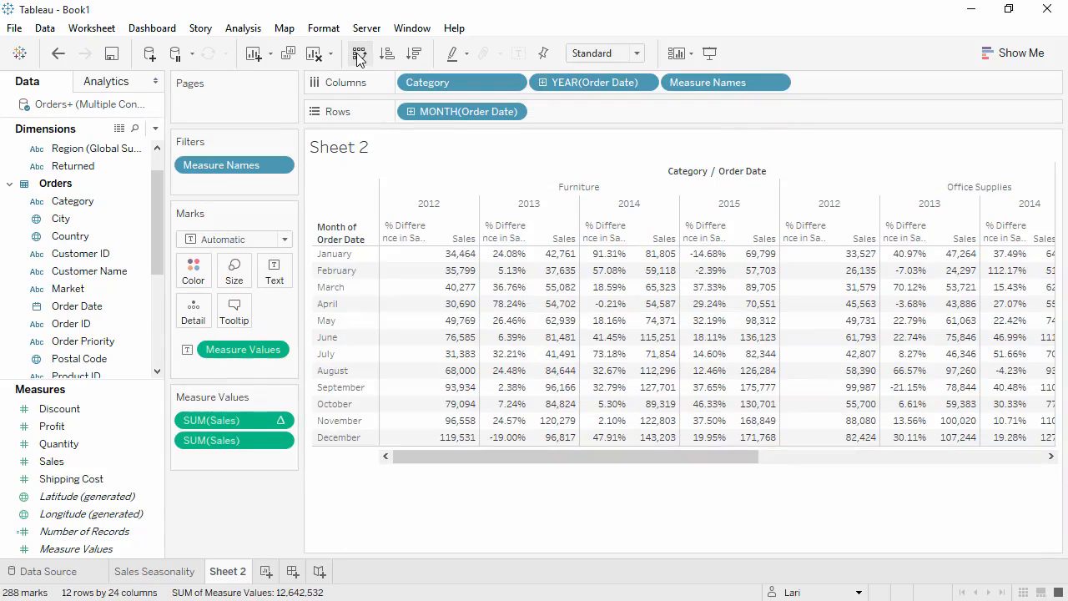
pyautogui.moveTo(435, 86); pyautogui.dragTo(566, 125)
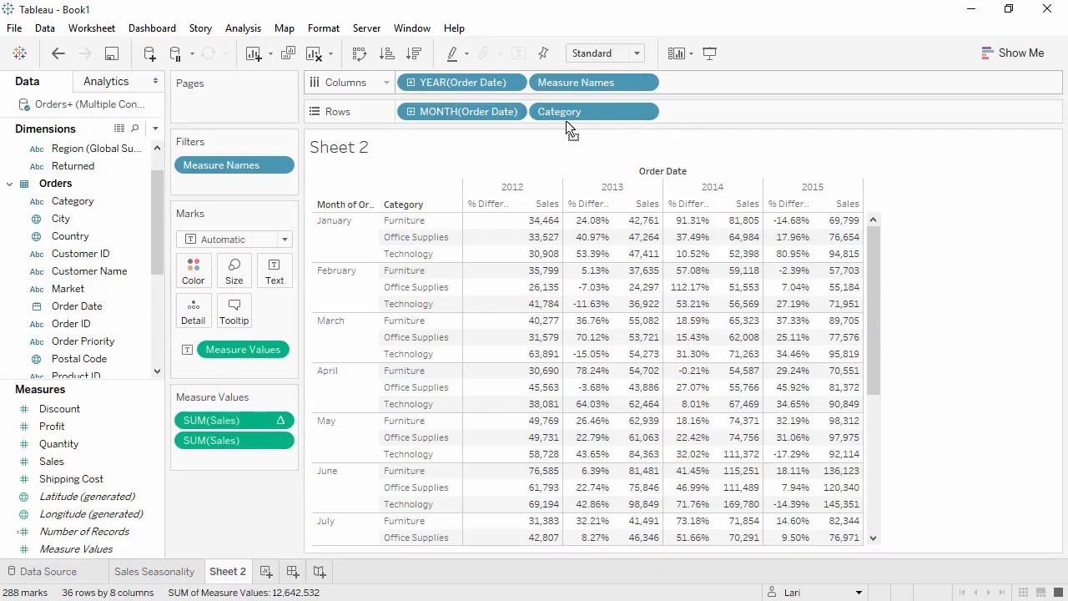
# Hide the crosstab's title and fit the table to Entire View
pyautogui.rightClick(490, 150)
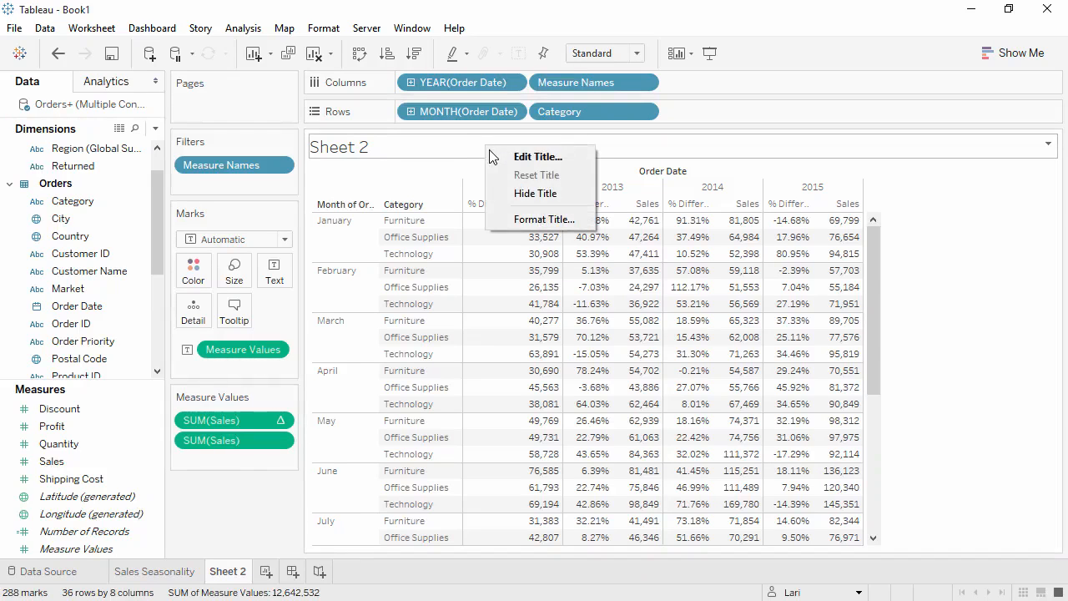
pyautogui.click(521, 192)
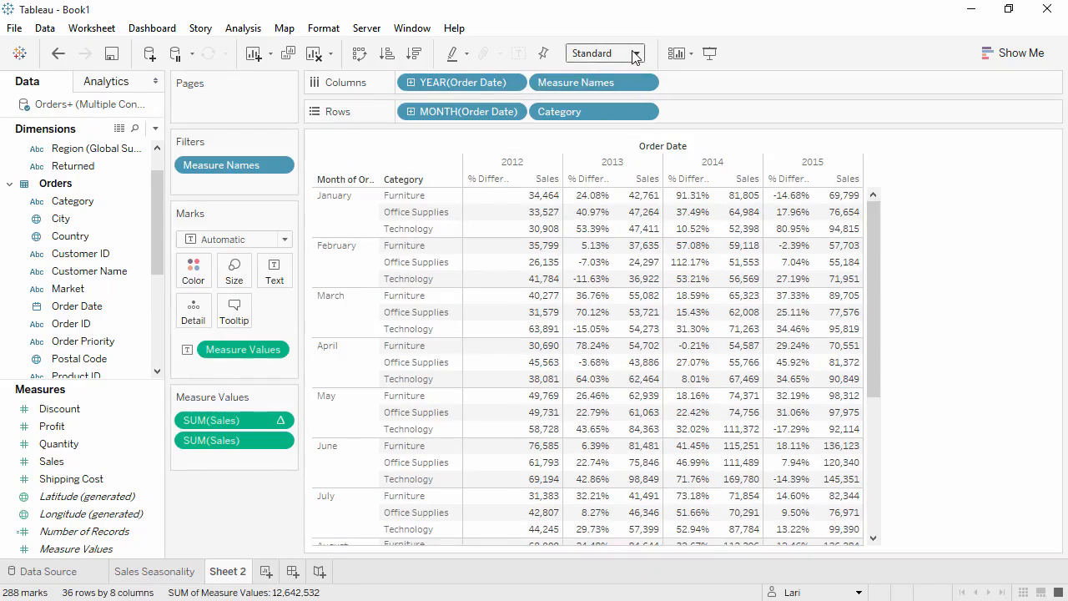
pyautogui.click(634, 54)
pyautogui.click(605, 119)
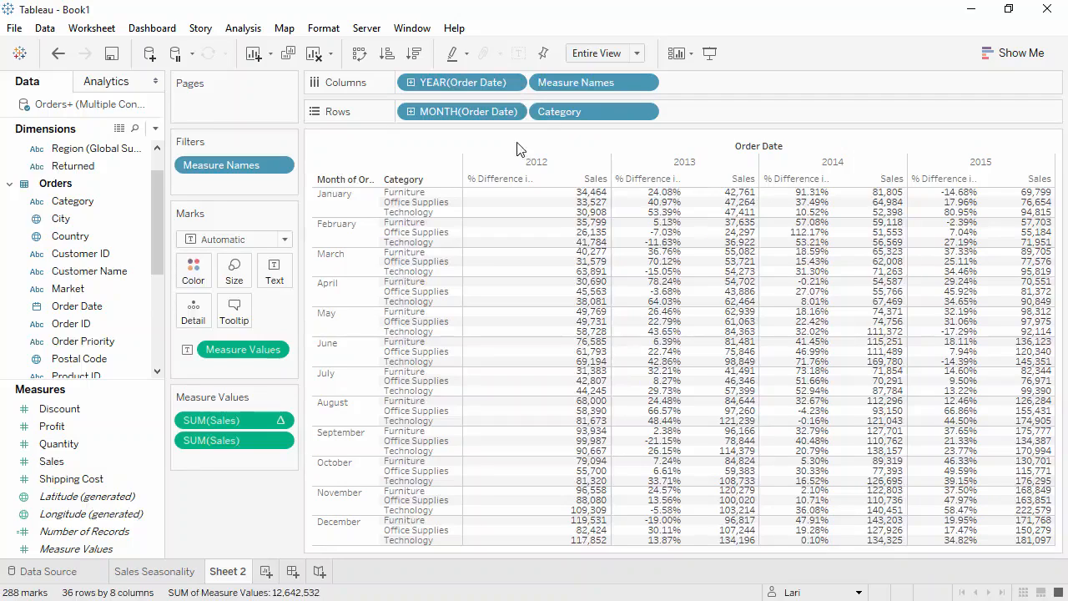
# Color the crosstab by Profit using the Green-Gold palette with stepped color in 6 steps
pyautogui.moveTo(120, 426); pyautogui.dragTo(198, 281)
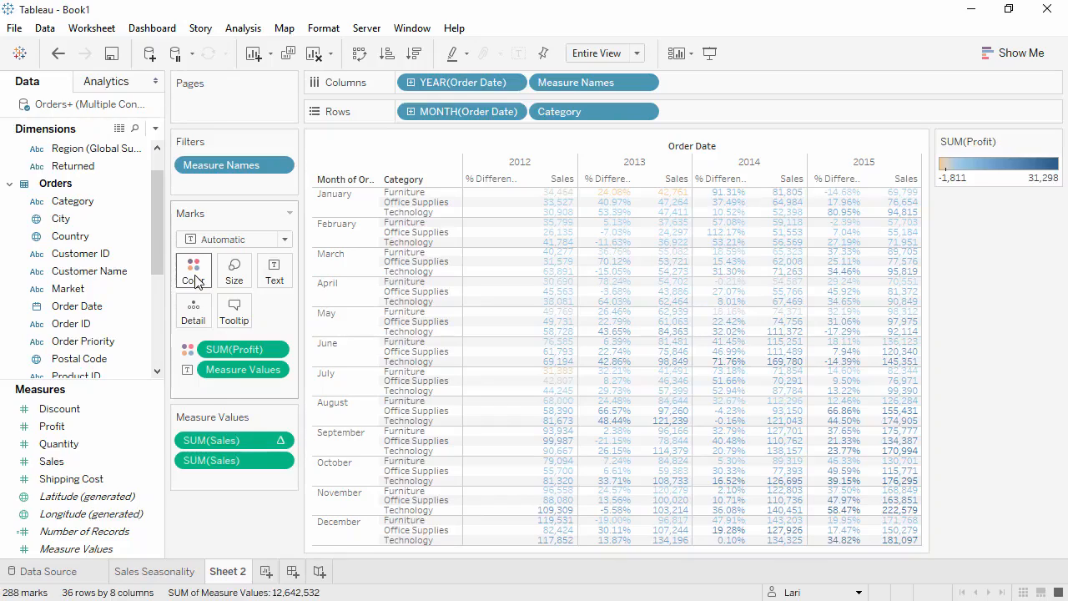
pyautogui.click(197, 282)
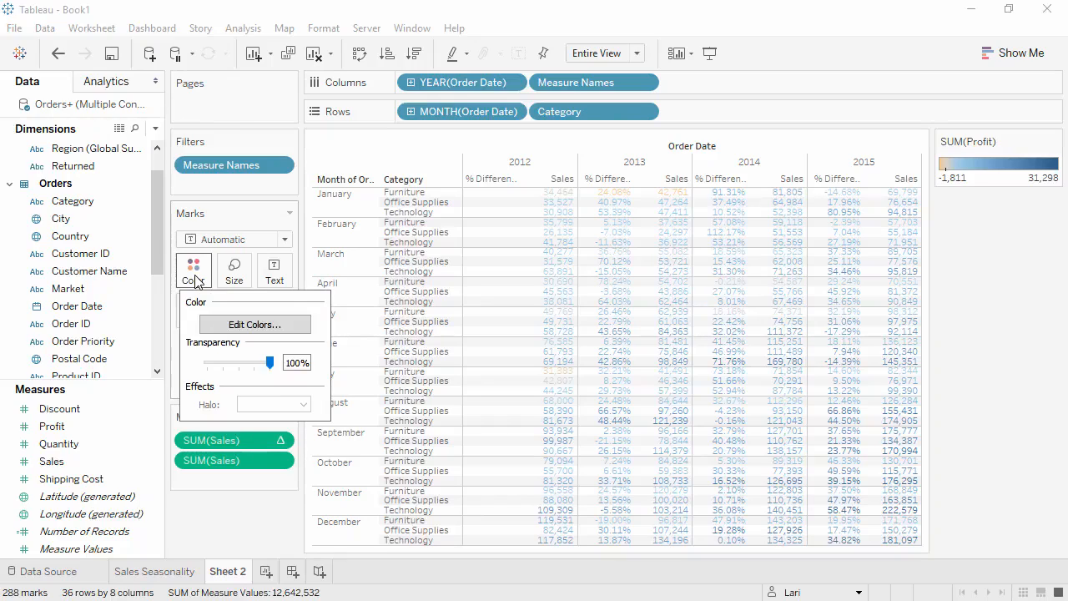
pyautogui.click(221, 326)
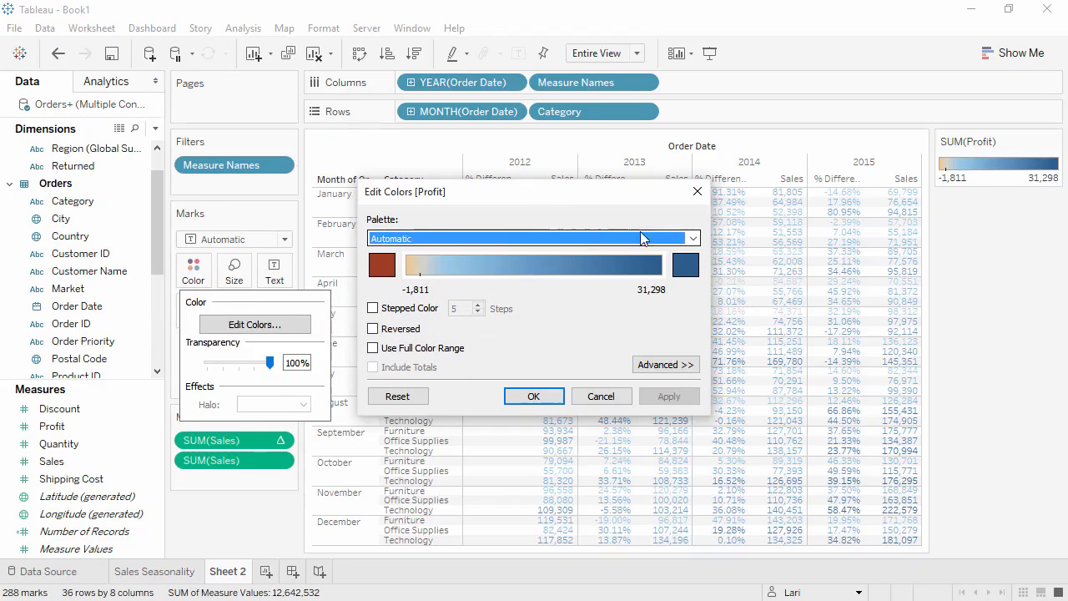
pyautogui.click(693, 239)
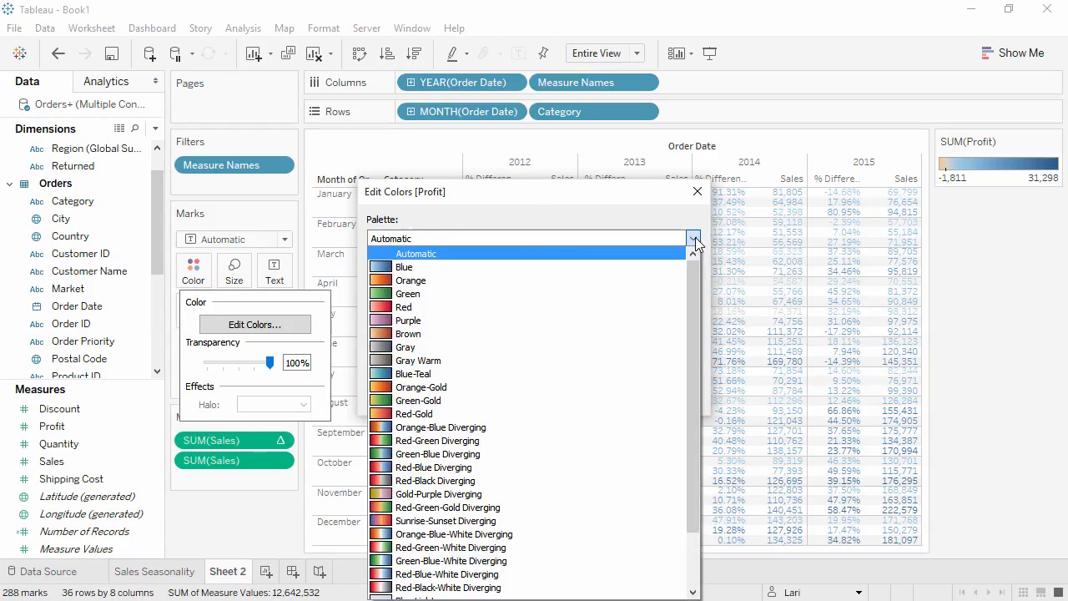
pyautogui.click(575, 402)
pyautogui.click(422, 311)
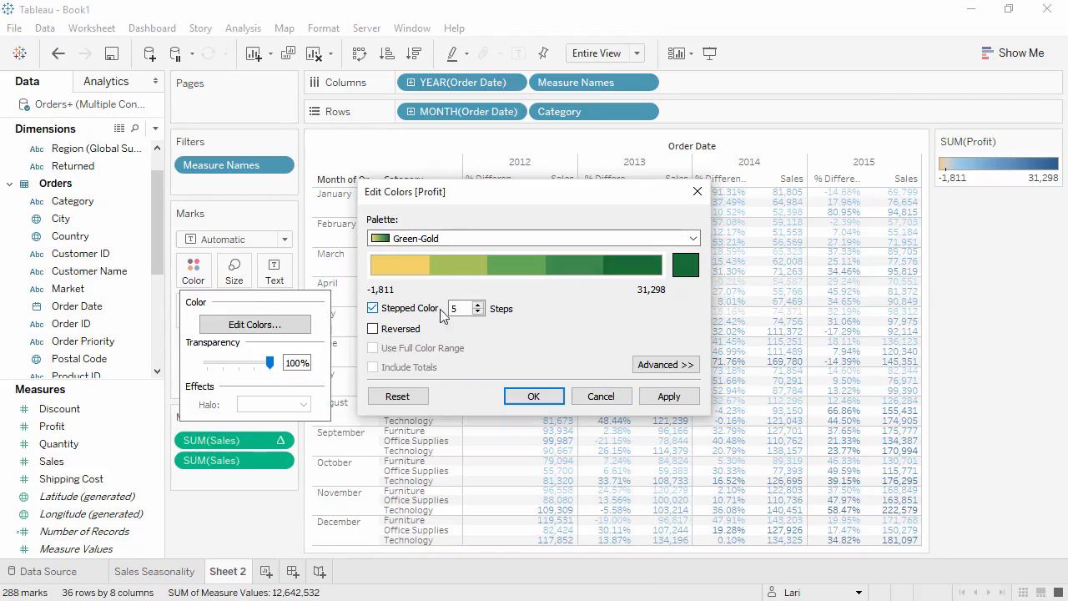
pyautogui.click(479, 305)
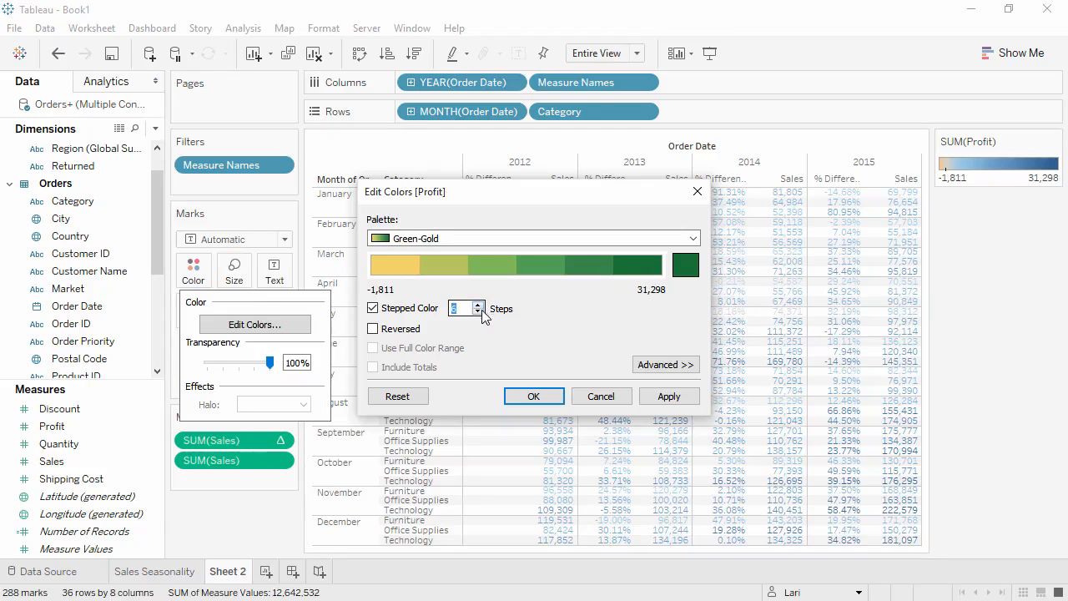
pyautogui.click(531, 395)
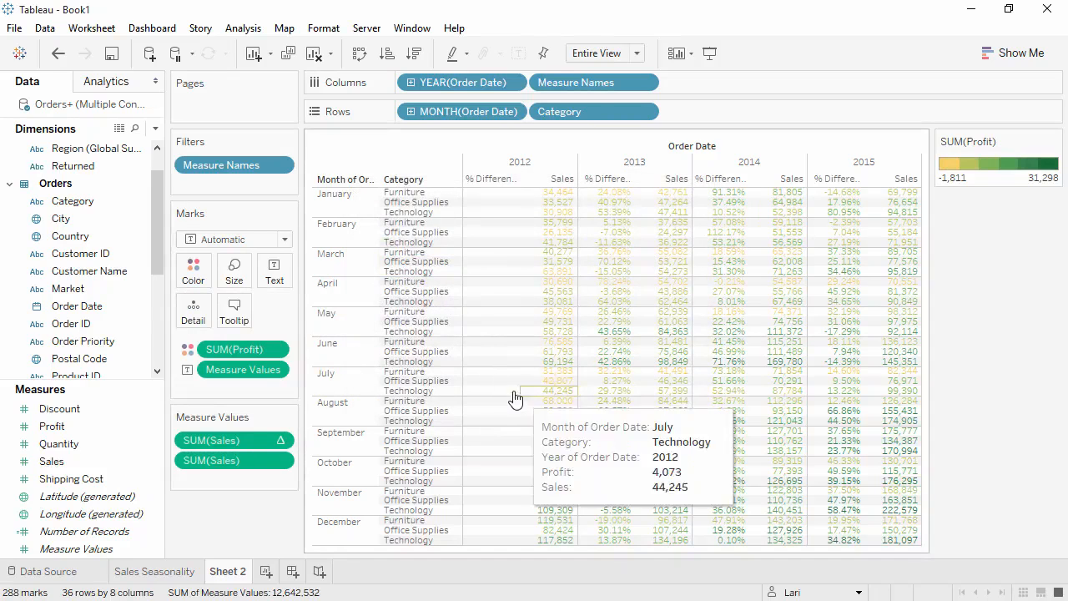
# Change the crosstab's mark type to Square and show the mark labels
pyautogui.click(274, 242)
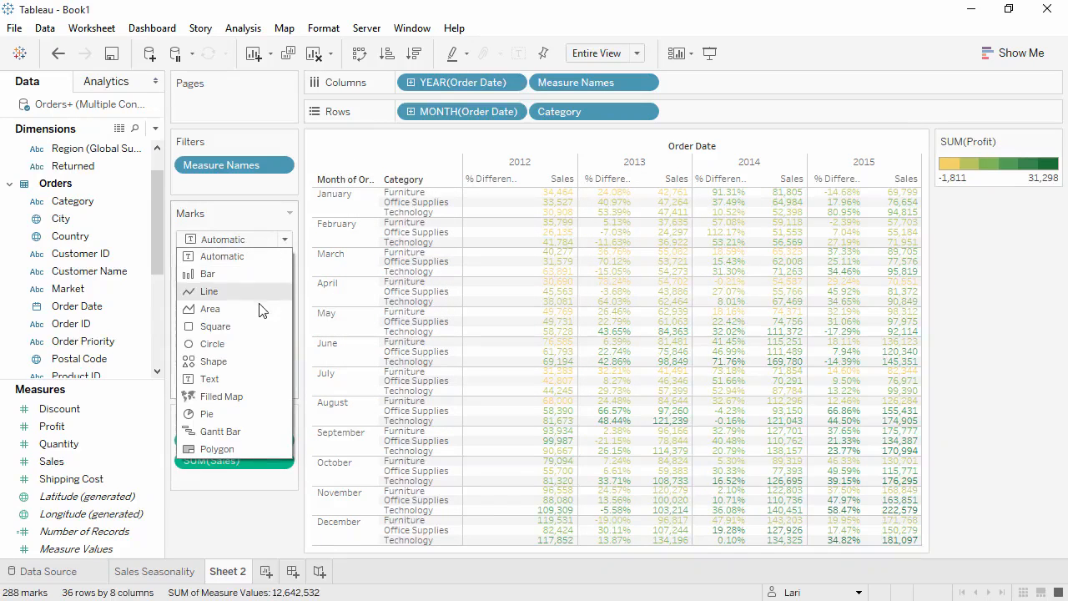
pyautogui.click(254, 326)
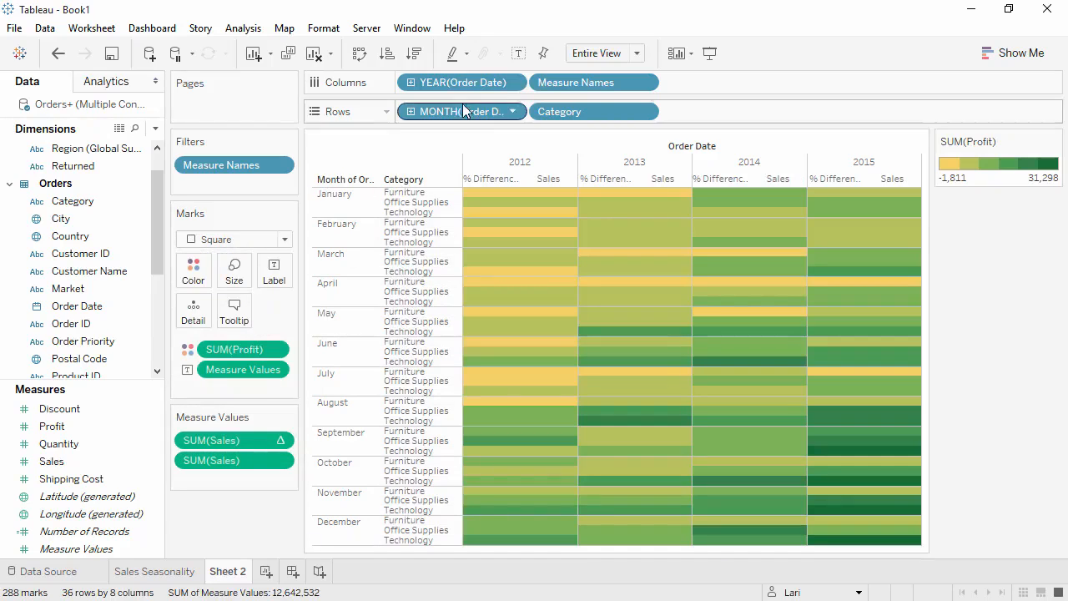
pyautogui.click(517, 54)
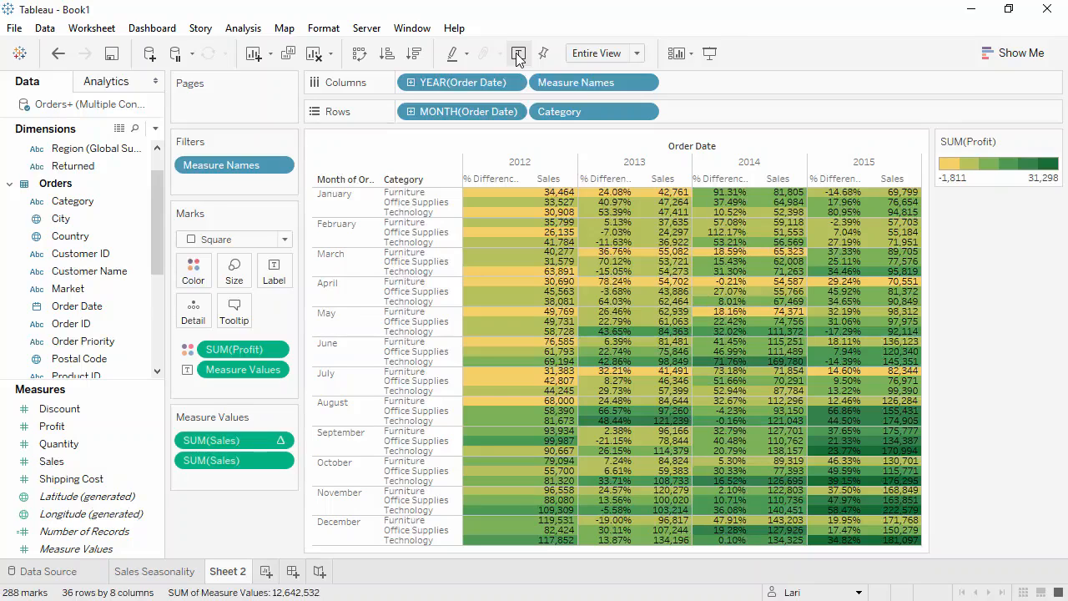
# Show a highlighter for Category and test it on Office Supplies, clearing the highlight again
pyautogui.rightClick(557, 114)
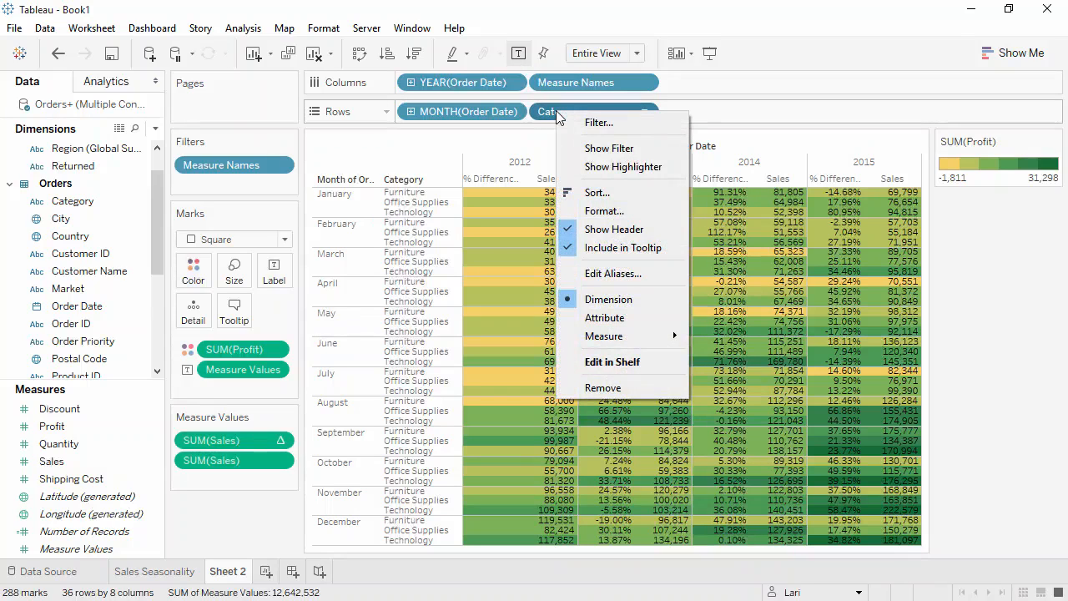
pyautogui.click(590, 168)
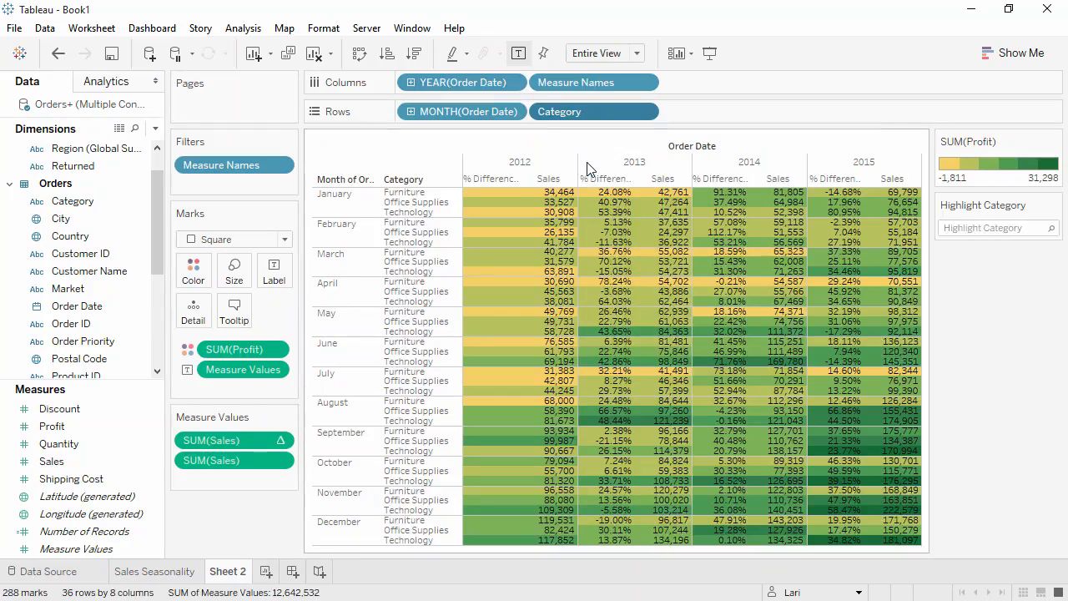
pyautogui.click(982, 228)
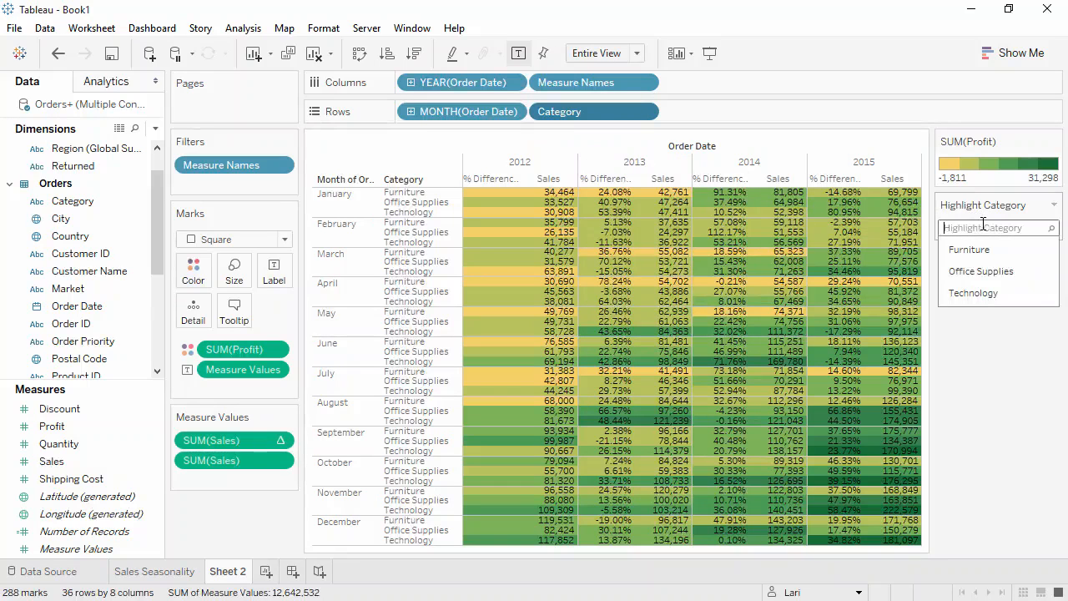
pyautogui.click(993, 274)
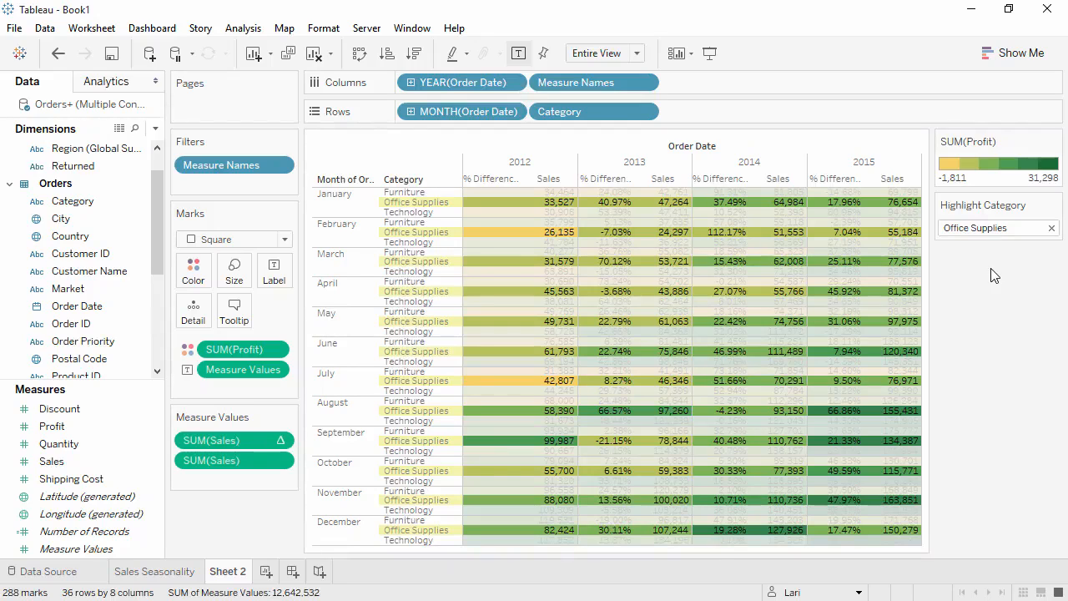
pyautogui.click(1012, 228)
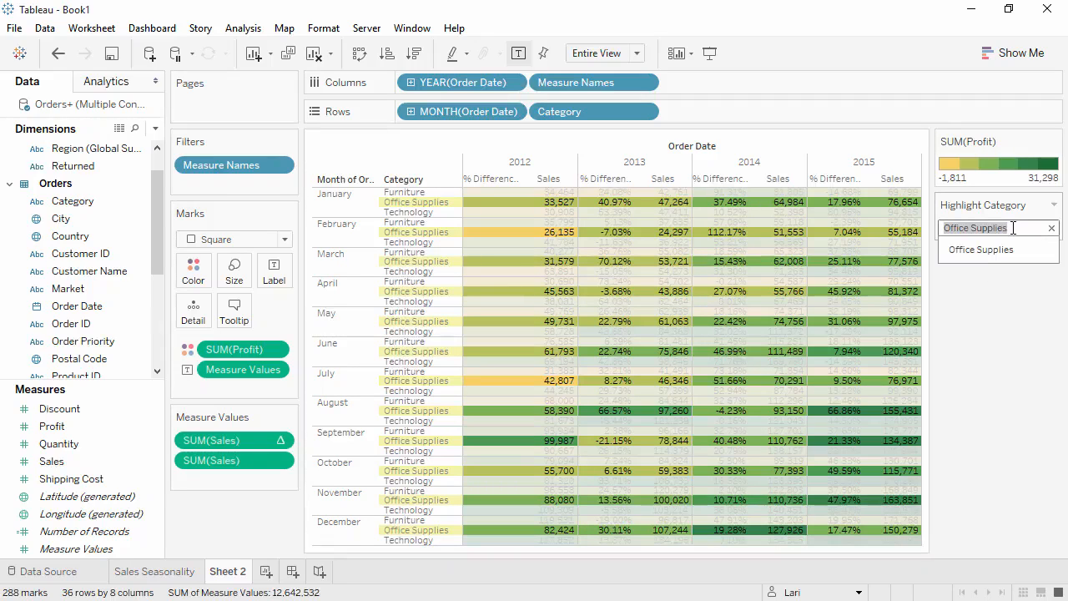
pyautogui.click(1051, 228)
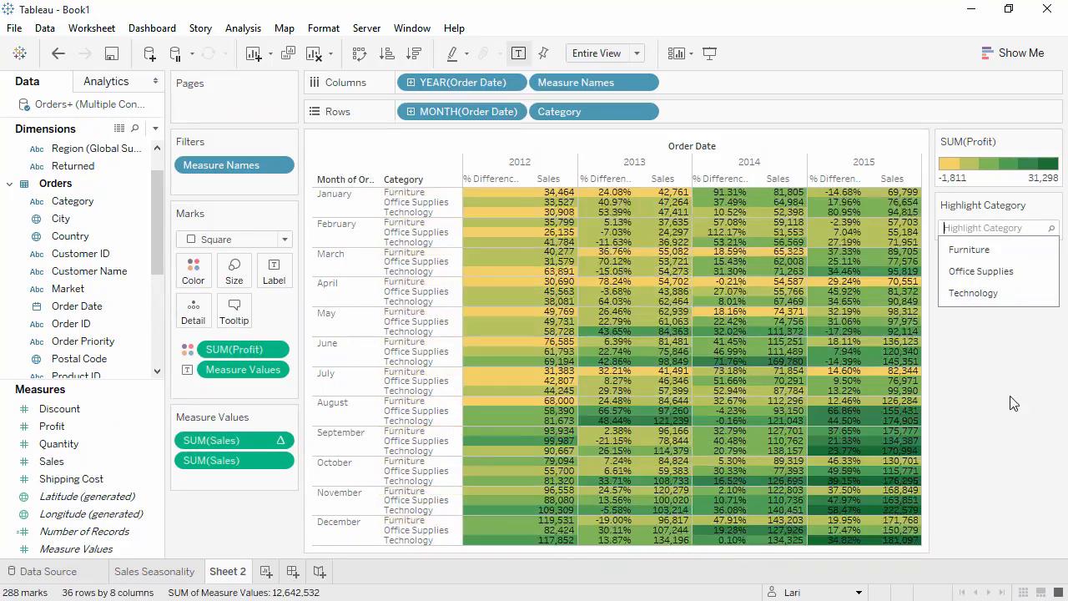
# Rename Sheet 2 as "Crosstab" and add a new blank worksheet
pyautogui.doubleClick(230, 573)
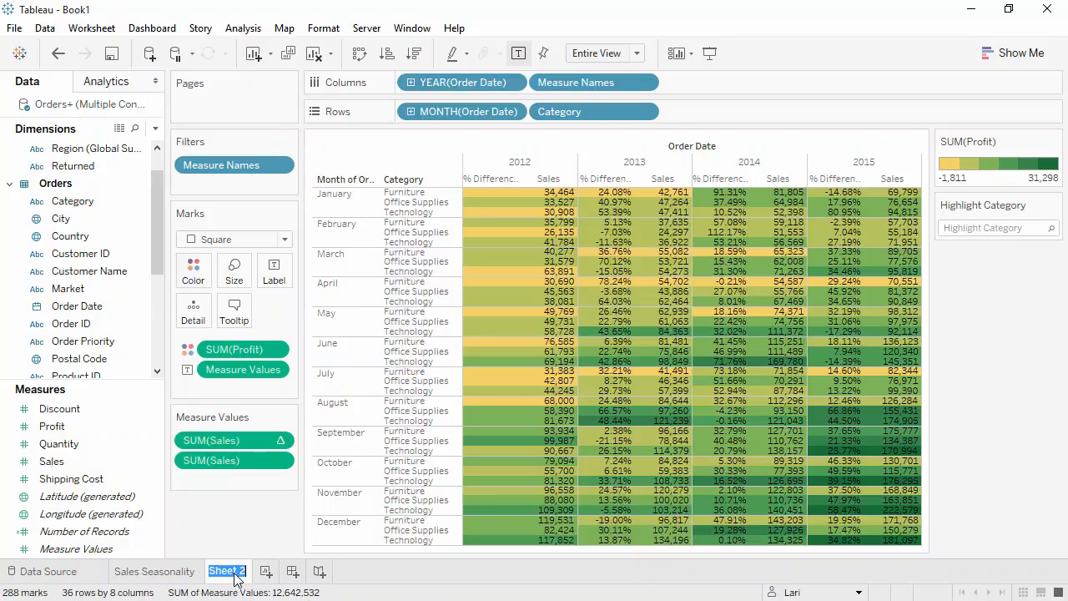
pyautogui.write('Crosstab')
pyautogui.press('Return')
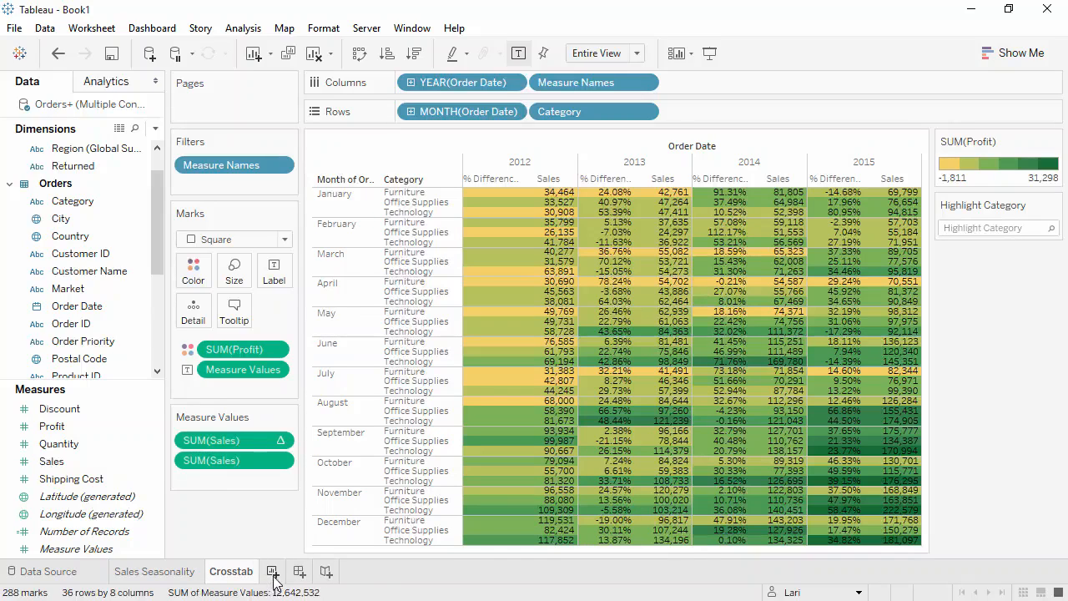
pyautogui.click(273, 571)
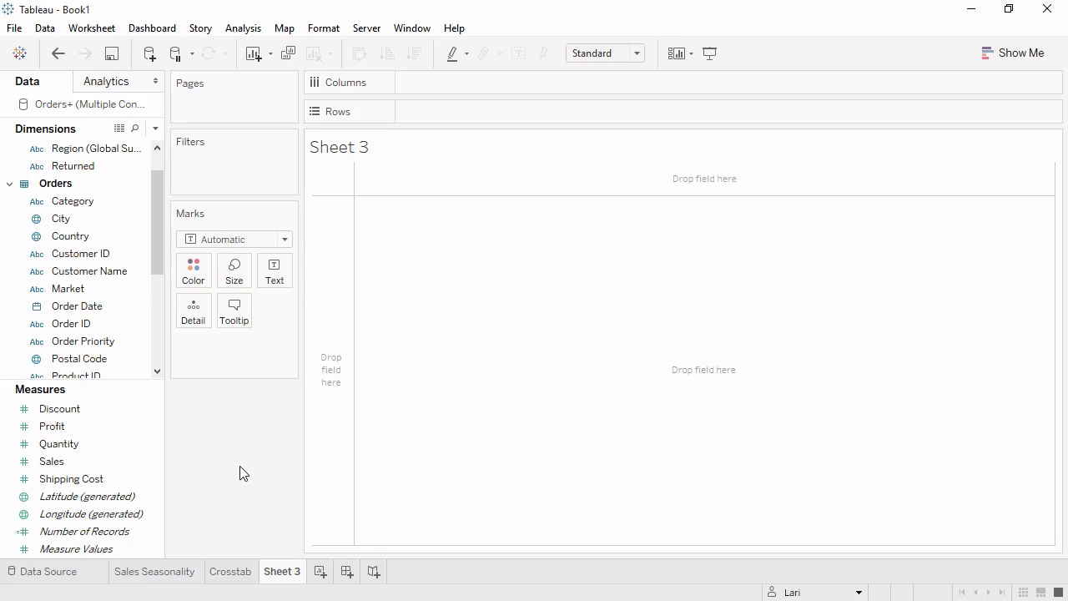
# Chart Sales by Country with Show Me, trying a treemap and horizontal bars before settling on a symbol map
pyautogui.click(1010, 54)
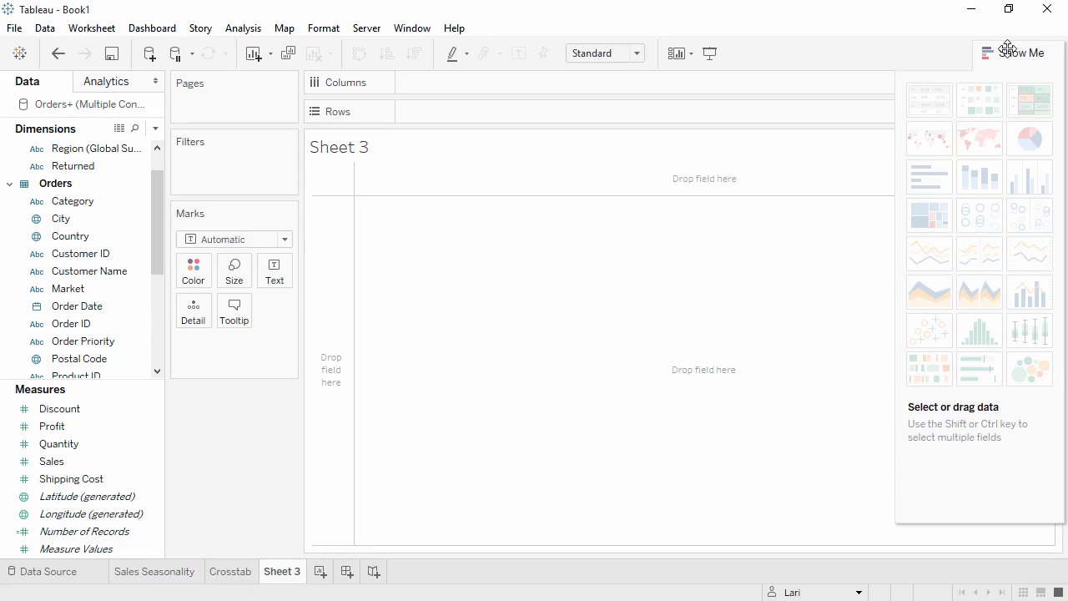
pyautogui.click(62, 467)
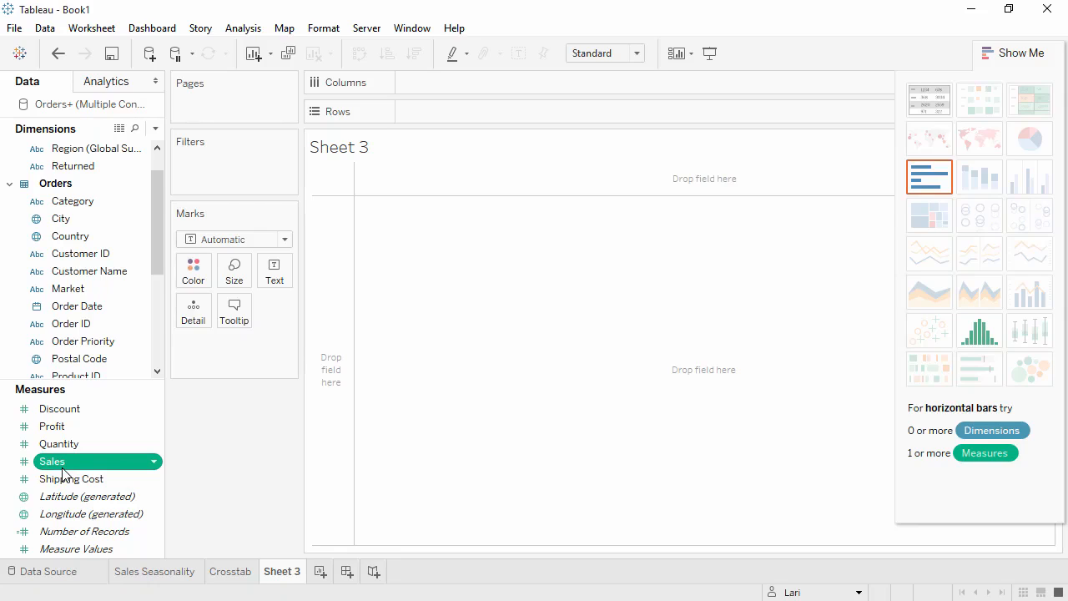
pyautogui.keyDown('ctrl'); pyautogui.click(79, 238); pyautogui.keyUp('ctrl')
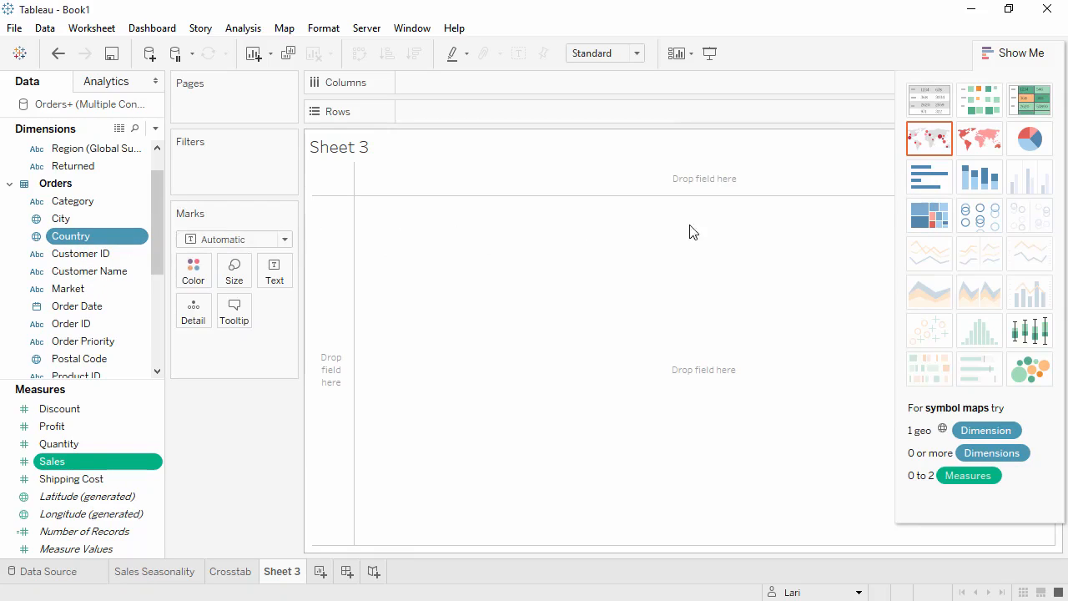
pyautogui.click(925, 216)
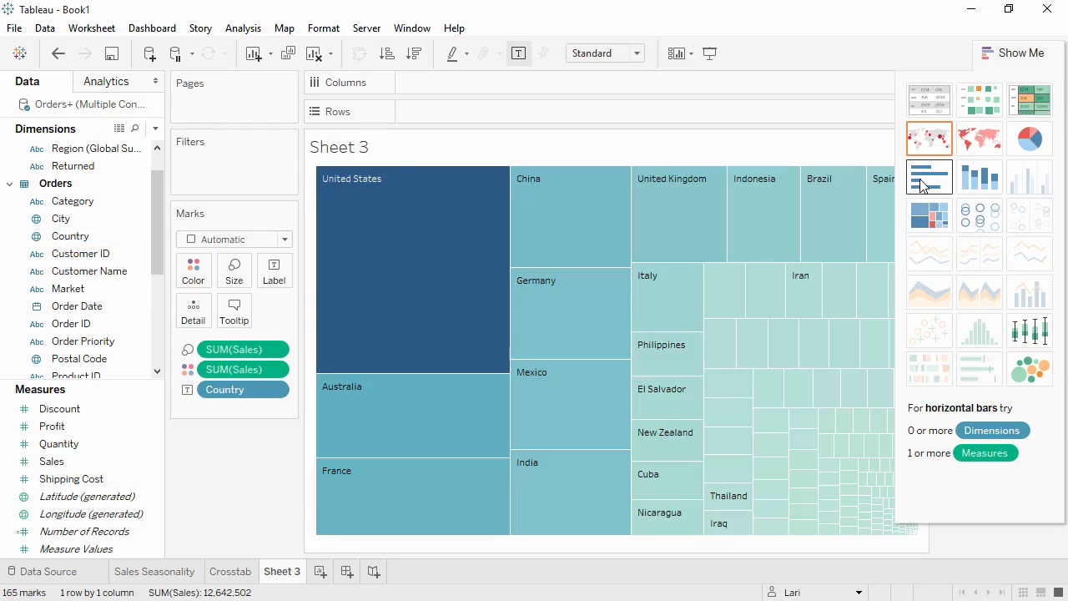
pyautogui.click(921, 185)
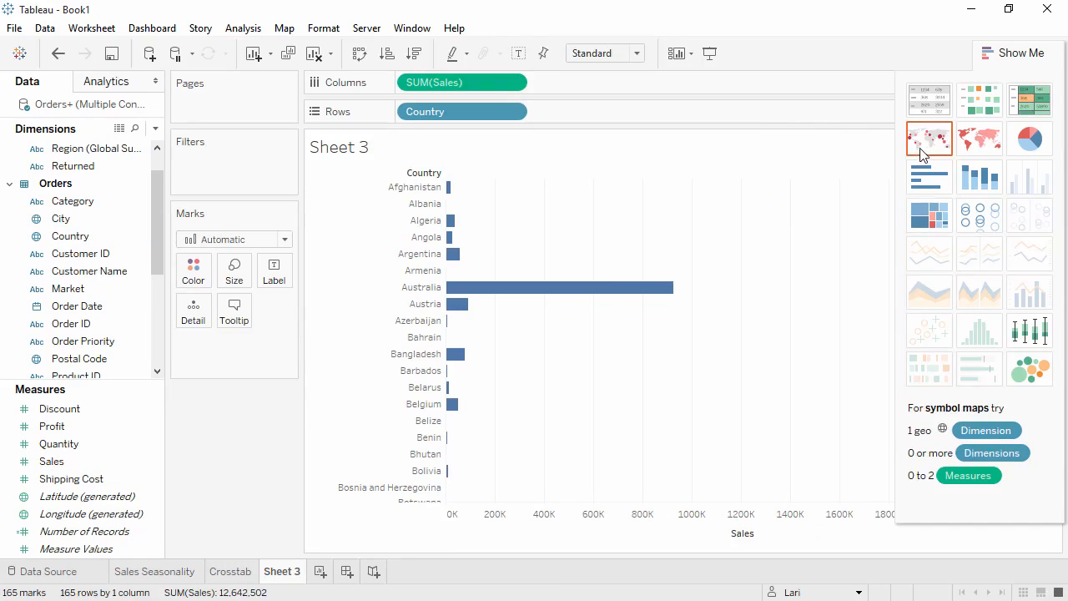
pyautogui.click(921, 145)
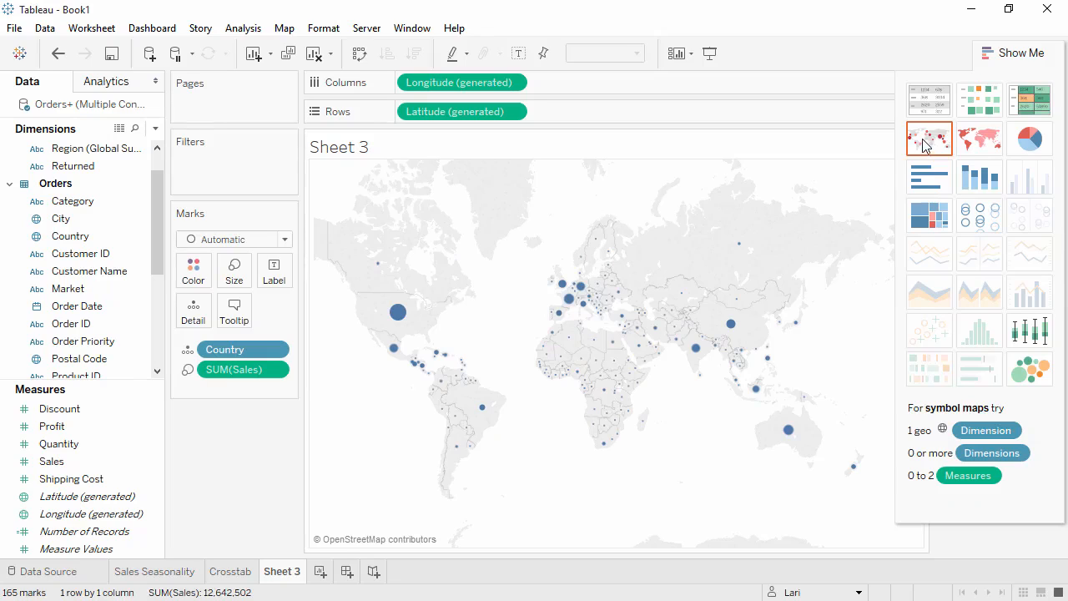
# Close Show Me, add State to the map's detail, and make the marks slightly larger
pyautogui.click(1001, 53)
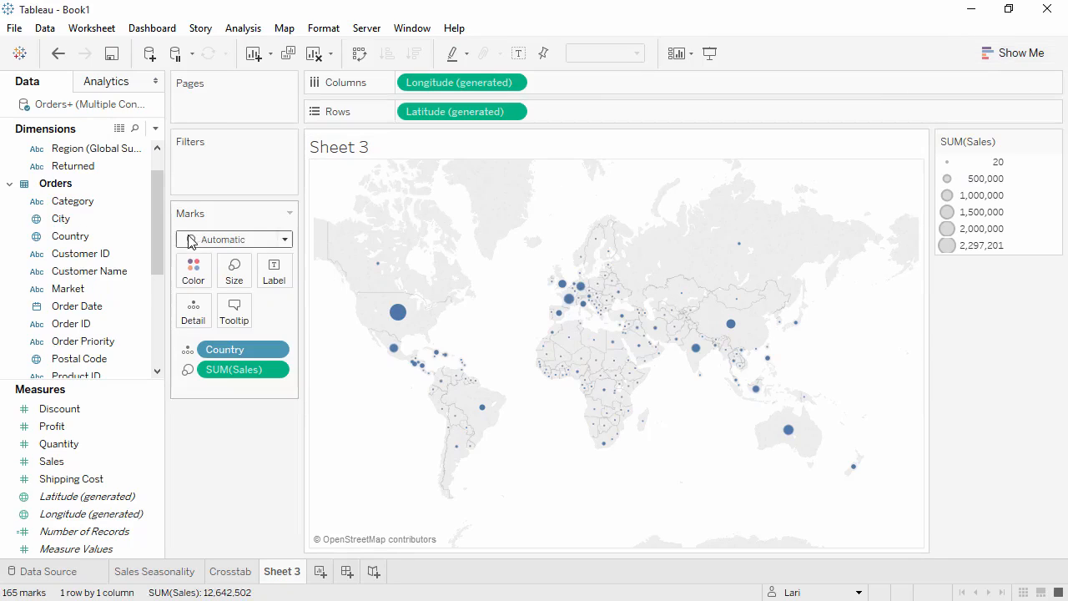
pyautogui.moveTo(159, 242); pyautogui.dragTo(474, 308)
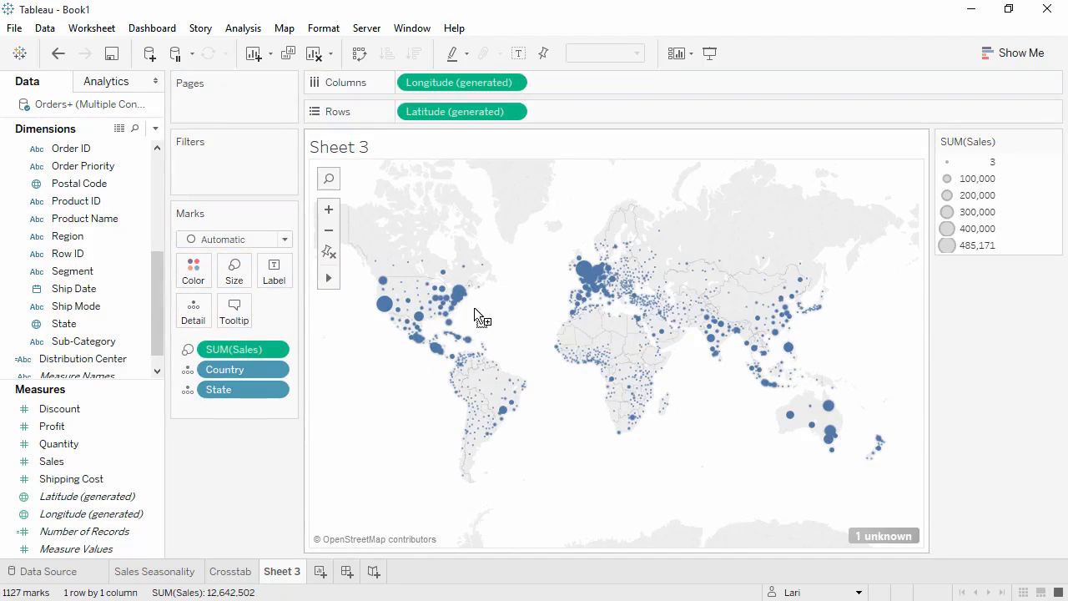
pyautogui.click(242, 283)
pyautogui.moveTo(266, 312); pyautogui.dragTo(284, 317)
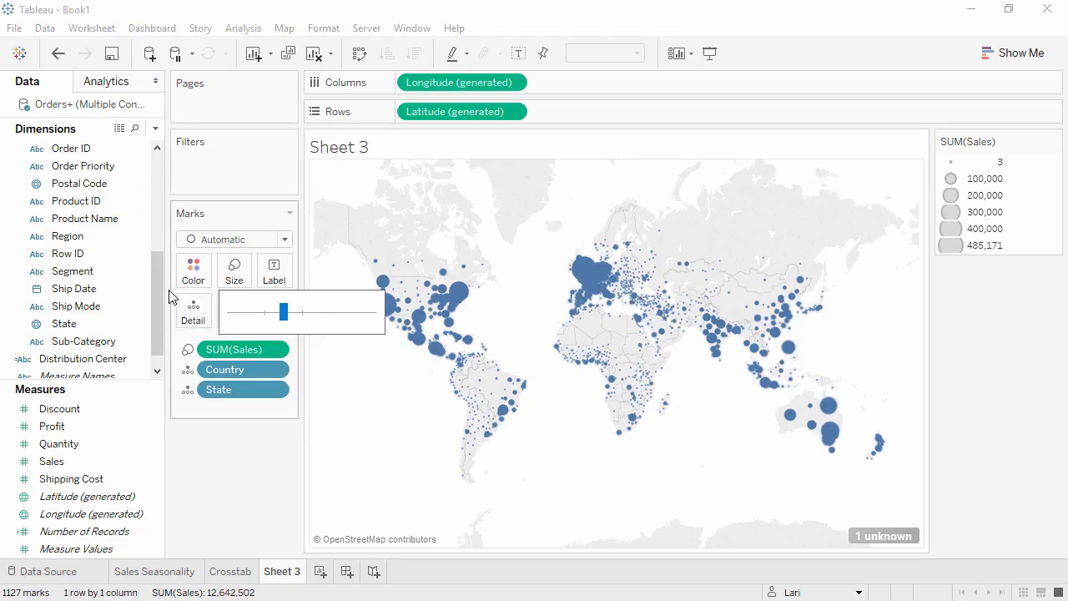
# Set the map marks' color transparency to 80% and give them a light gray border
pyautogui.click(188, 273)
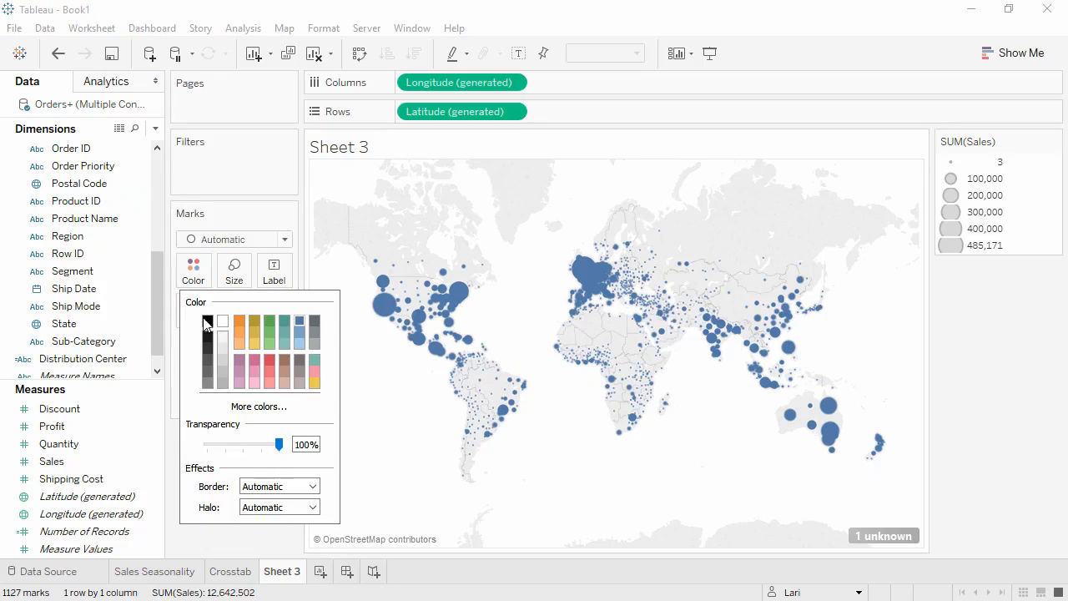
pyautogui.click(266, 445)
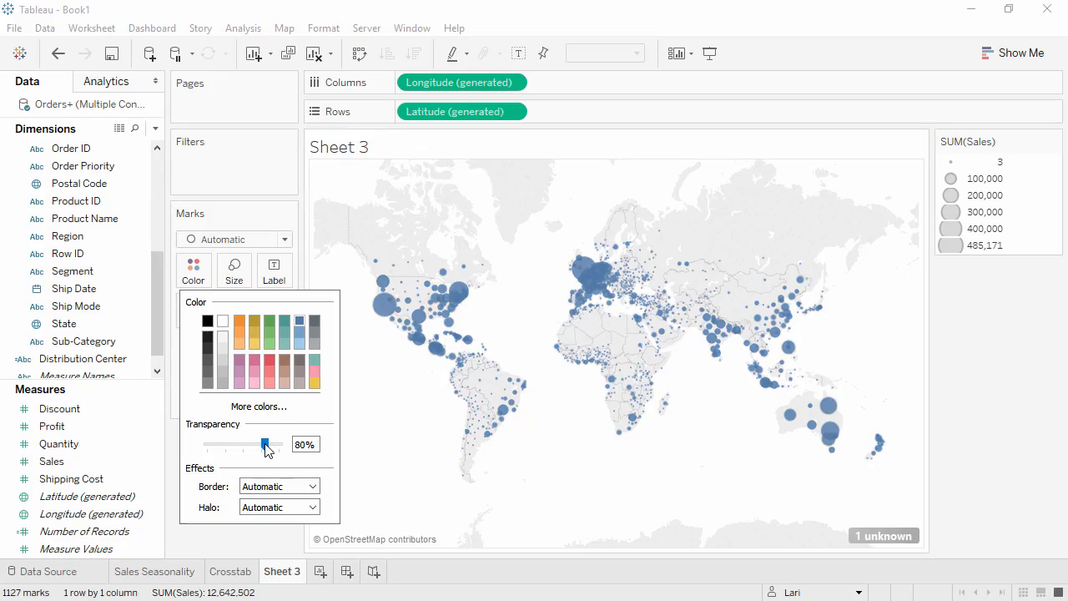
pyautogui.click(313, 487)
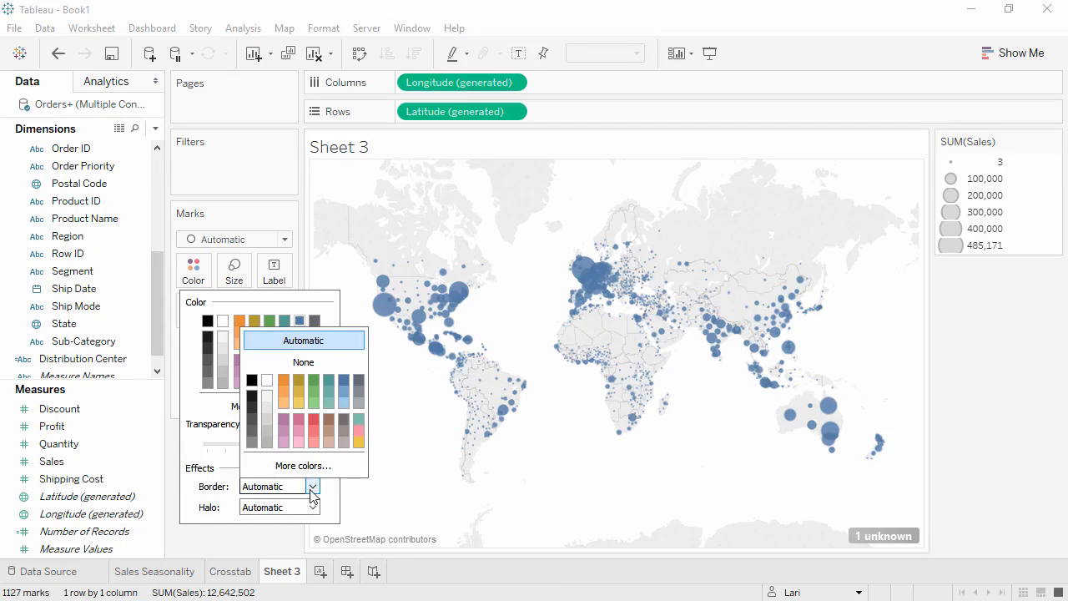
pyautogui.click(357, 404)
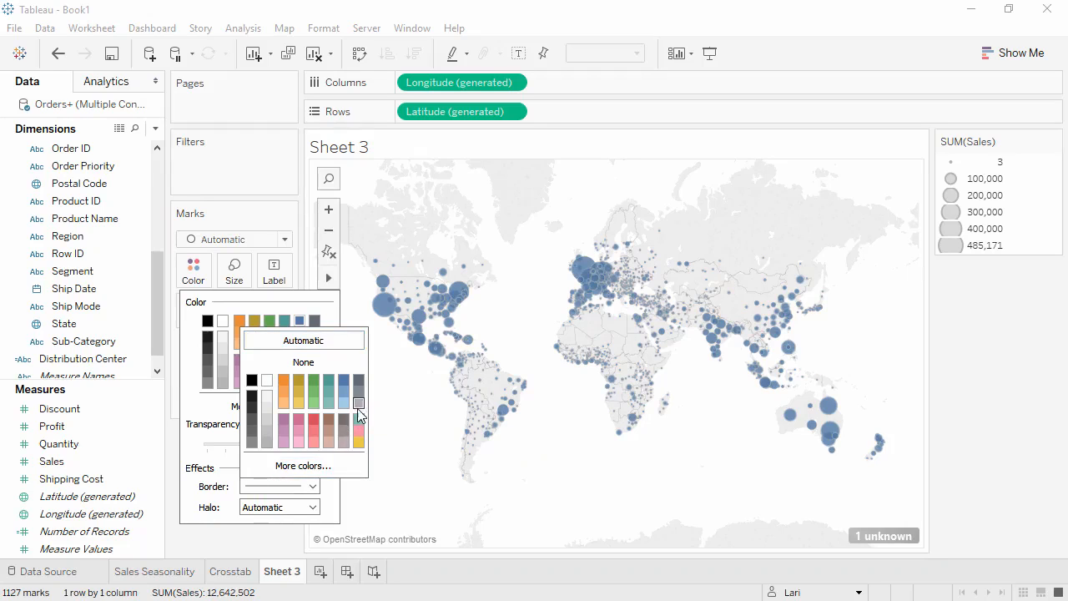
pyautogui.click(288, 539)
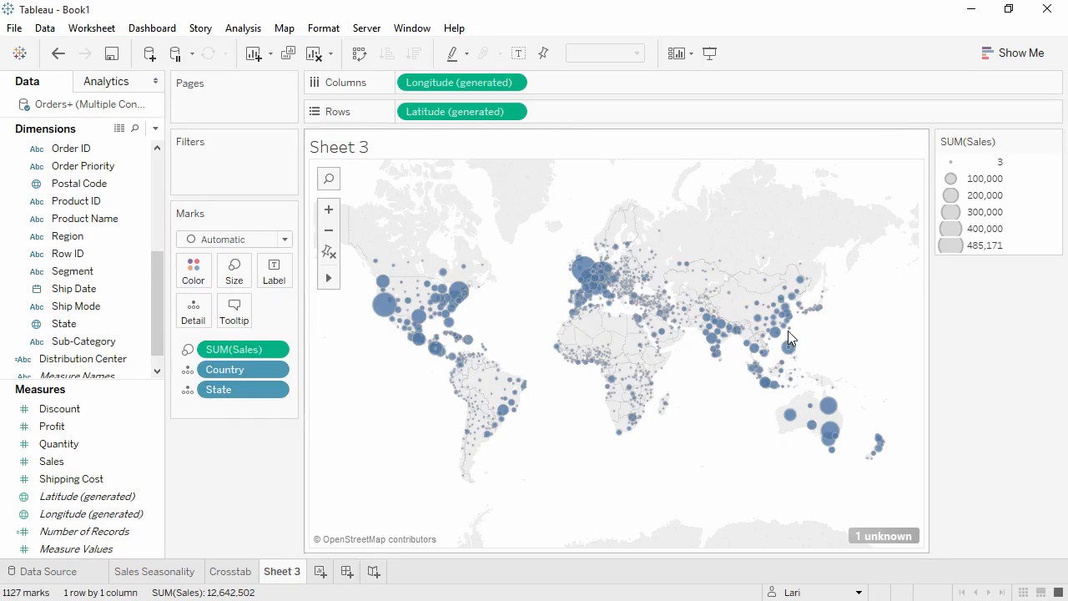
# Hide the Sales size legend and color the map marks by Profit
pyautogui.click(1054, 141)
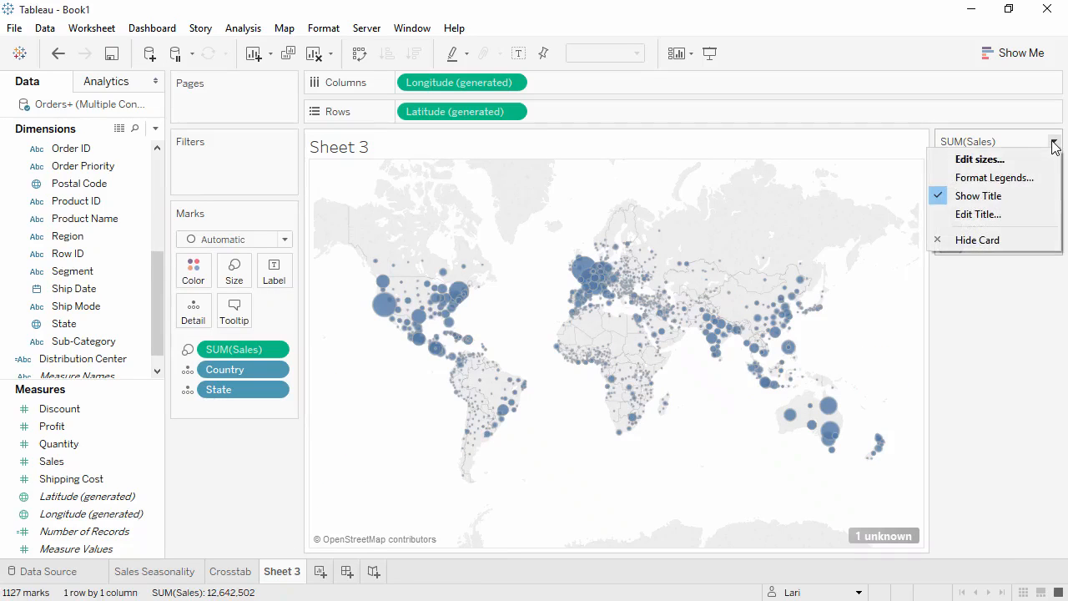
pyautogui.click(994, 238)
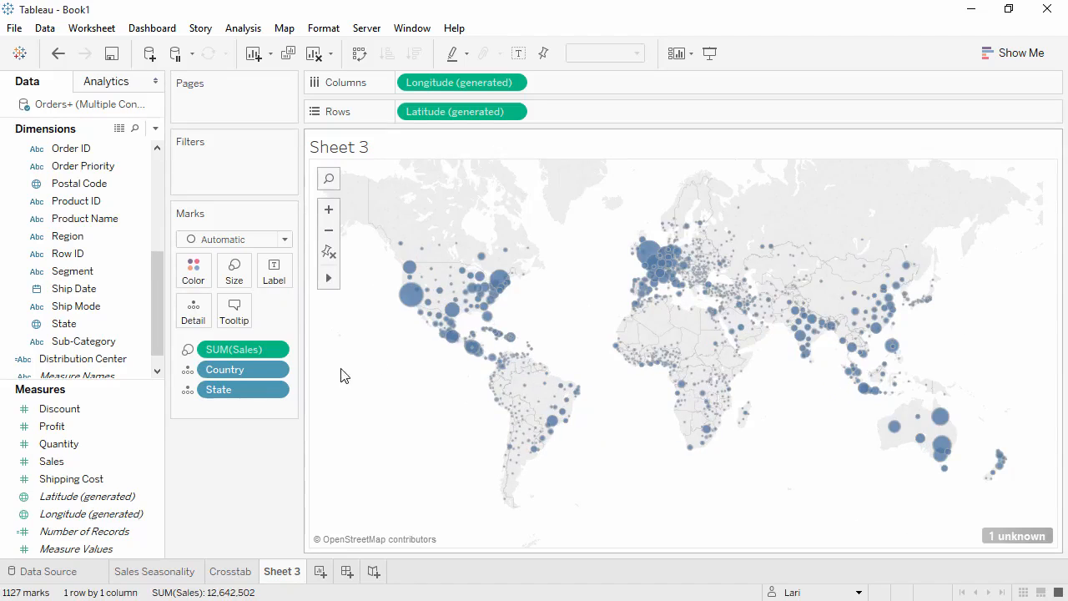
pyautogui.moveTo(117, 426); pyautogui.dragTo(193, 269)
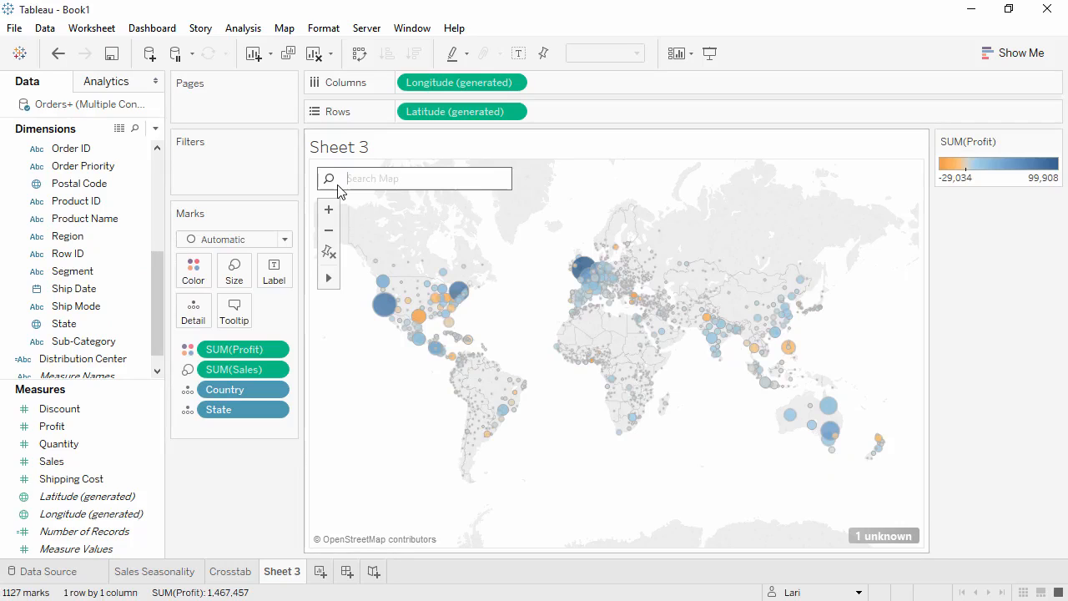
# Search the map for India and reset the map to its full world view
pyautogui.click(338, 186)
pyautogui.write('india')
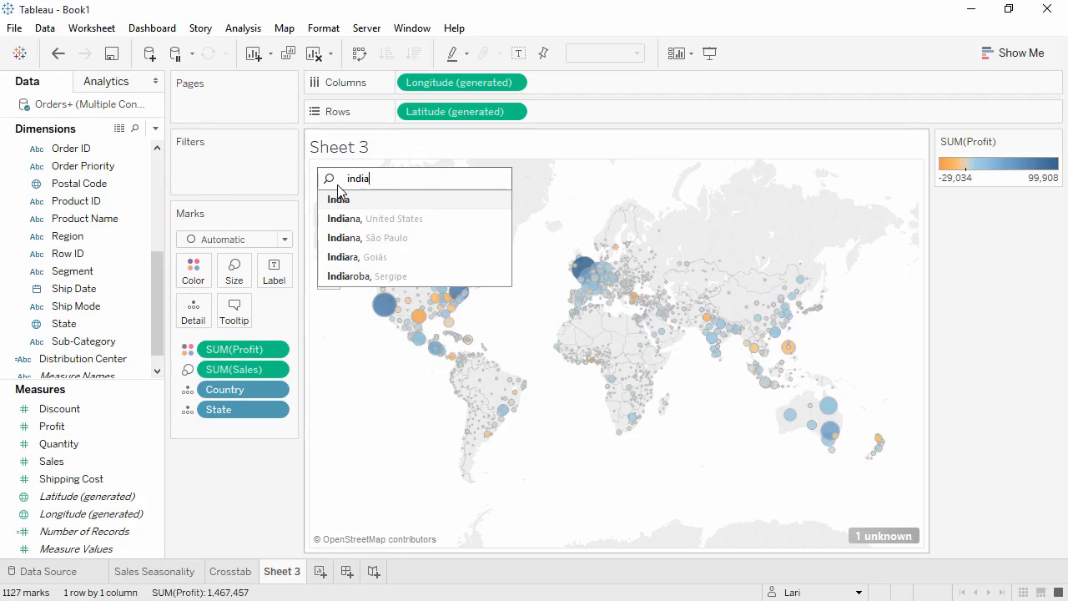
pyautogui.press('Return')
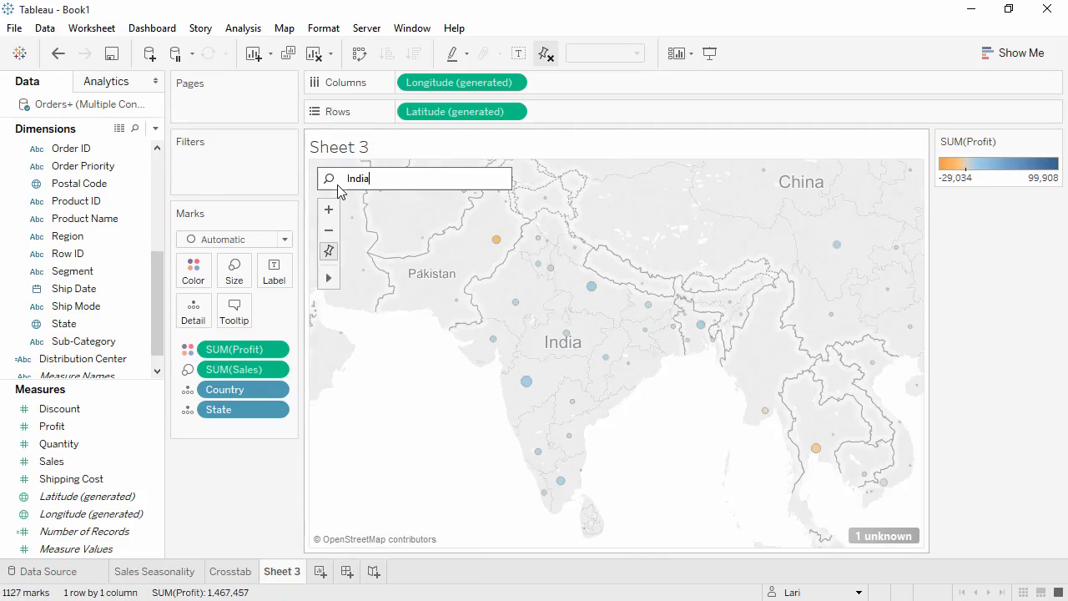
pyautogui.click(329, 252)
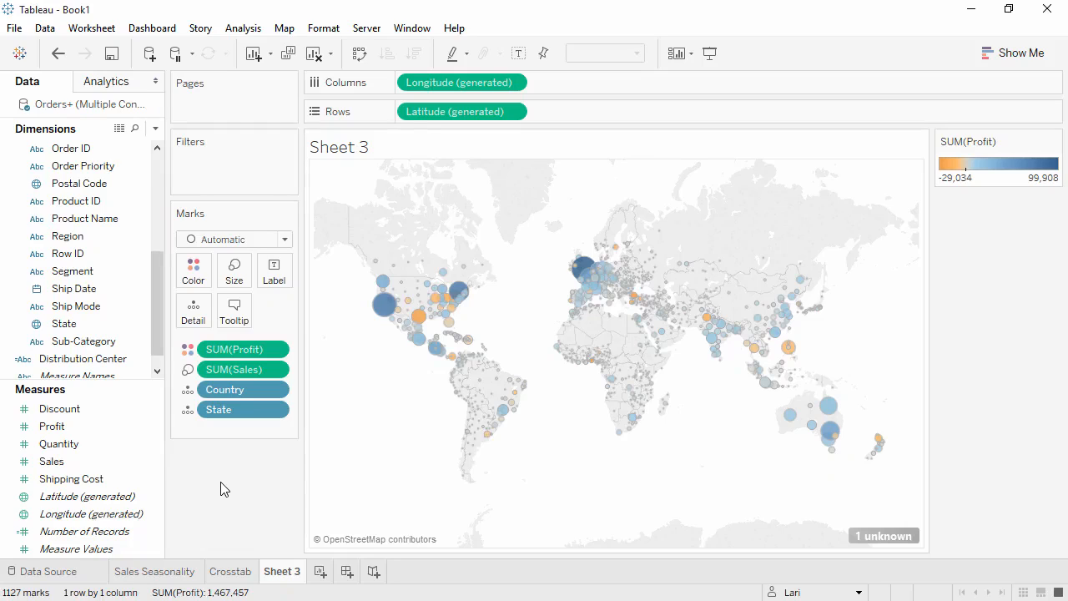
# Duplicate Sheet 3 and remove State, Sales and Profit from the copy's marks, keeping only Country
pyautogui.rightClick(278, 576)
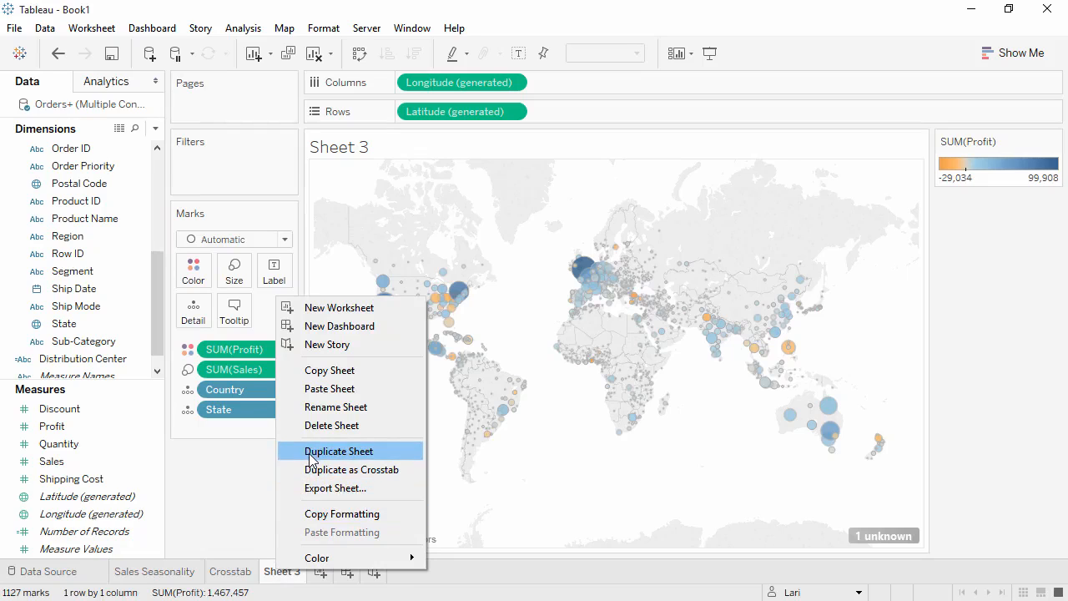
pyautogui.click(311, 455)
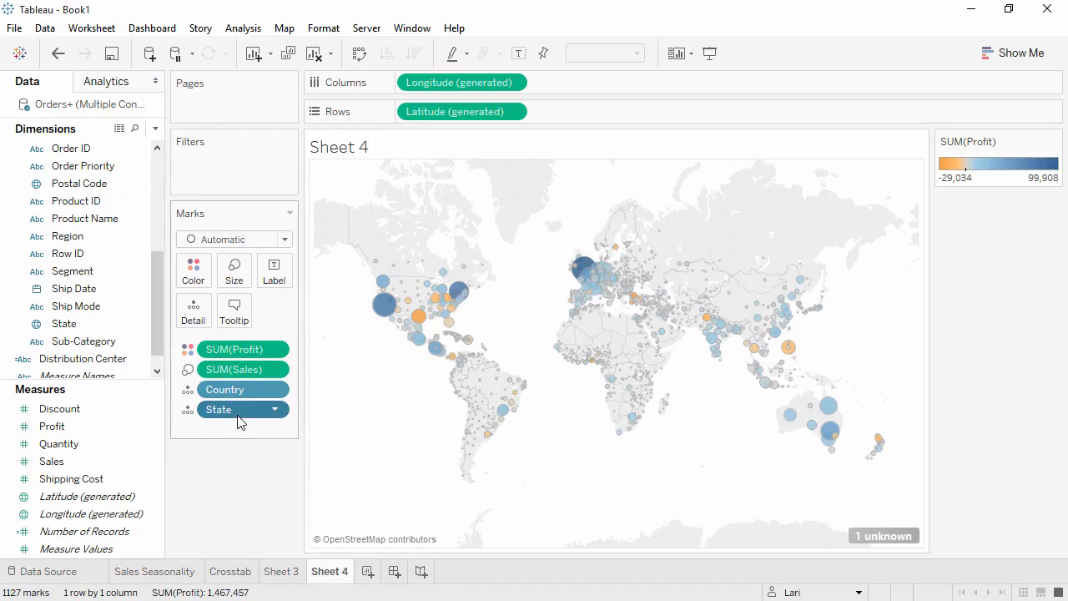
pyautogui.moveTo(239, 409); pyautogui.dragTo(238, 484)
pyautogui.moveTo(233, 370); pyautogui.dragTo(237, 480)
pyautogui.moveTo(239, 355); pyautogui.dragTo(240, 453)
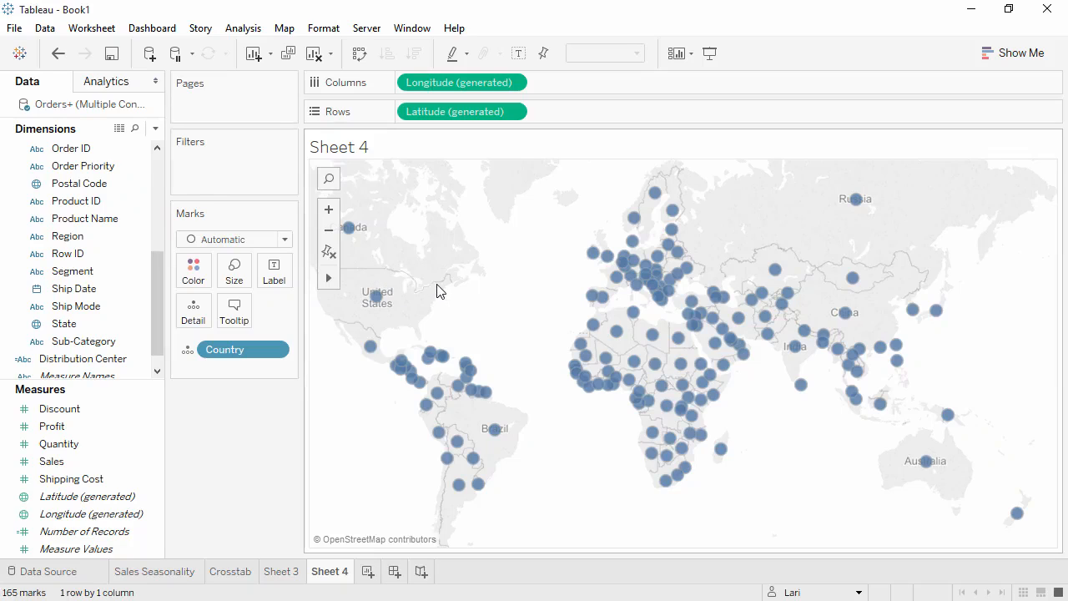
# Select the Southern Hemisphere country marks on Sheet 4's map and group them into a new Country group field
pyautogui.moveTo(435, 434)
pyautogui.moveTo(422, 426)
pyautogui.mouseDown()
pyautogui.moveTo(393, 434)
pyautogui.moveTo(608, 543)
pyautogui.moveTo(1020, 510)
pyautogui.moveTo(1031, 462)
pyautogui.moveTo(890, 420)
pyautogui.moveTo(988, 429)
pyautogui.moveTo(884, 400)
pyautogui.moveTo(534, 410)
pyautogui.moveTo(419, 427)
pyautogui.mouseUp()
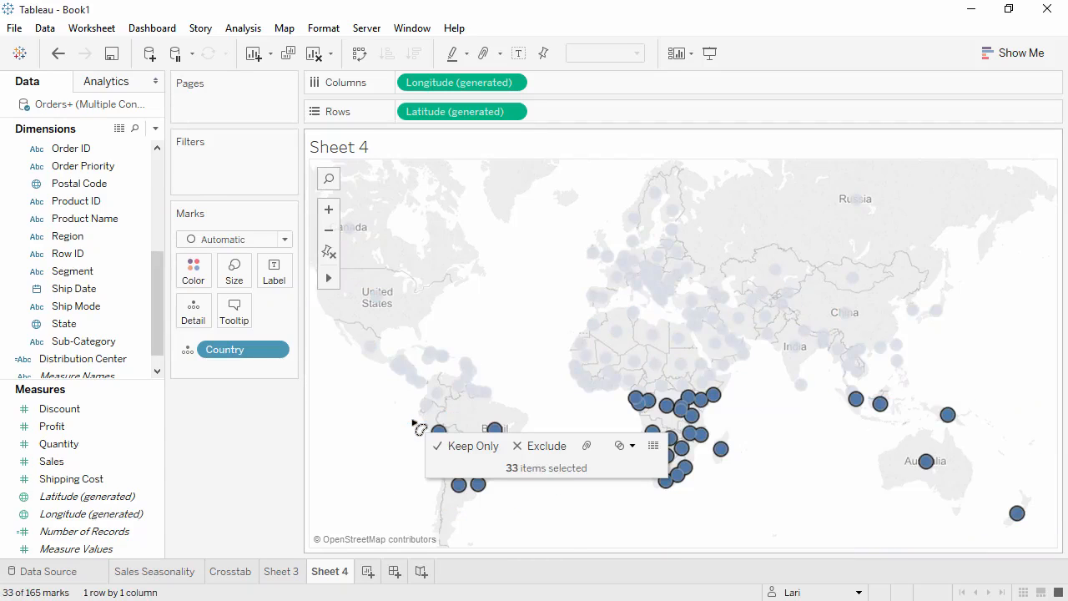
pyautogui.click(587, 446)
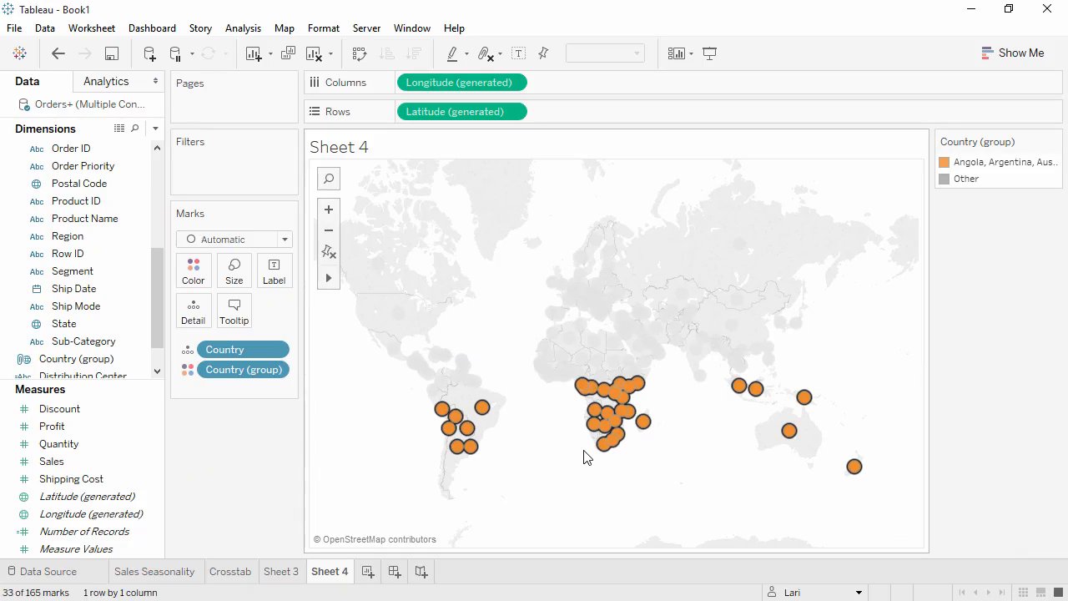
pyautogui.click(116, 365)
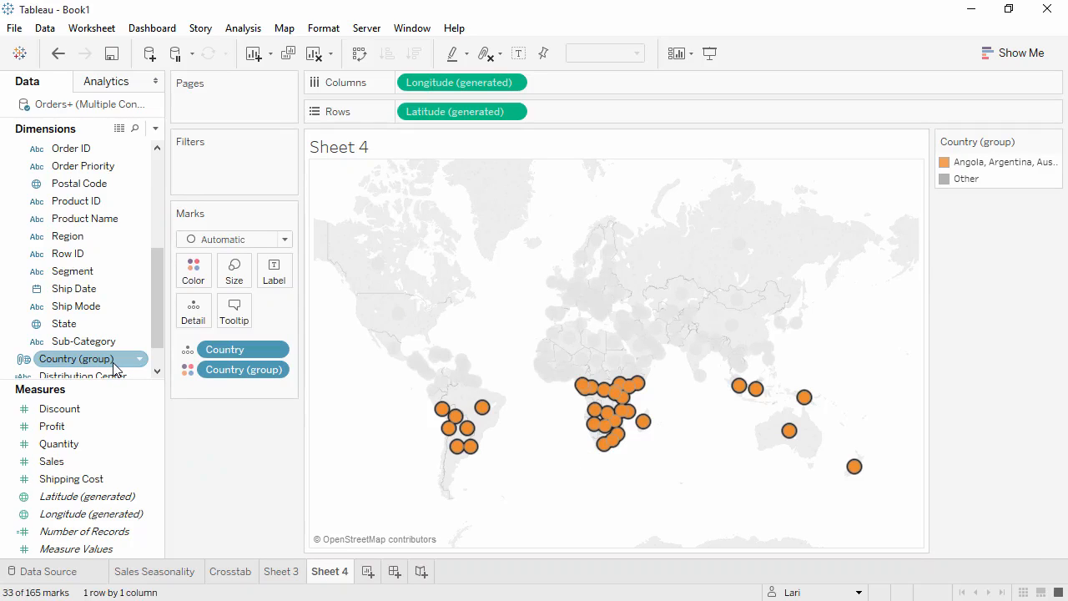
# Split the Sales Seasonality chart by Country (group), placing it before the order month in the columns
pyautogui.click(175, 572)
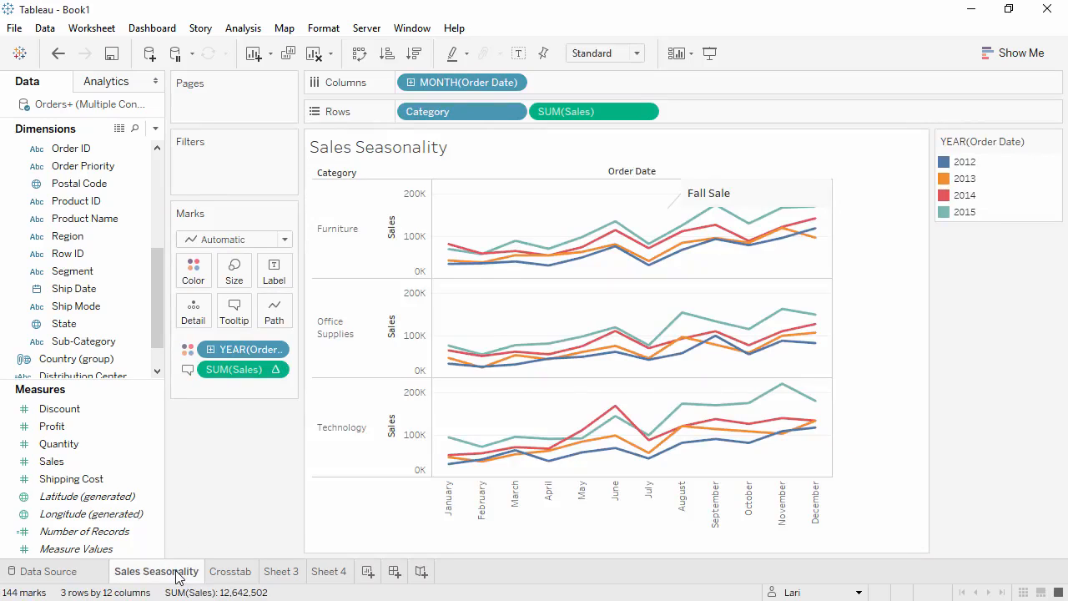
pyautogui.click(94, 360)
pyautogui.moveTo(92, 361); pyautogui.dragTo(406, 82)
pyautogui.moveTo(407, 84); pyautogui.dragTo(407, 83)
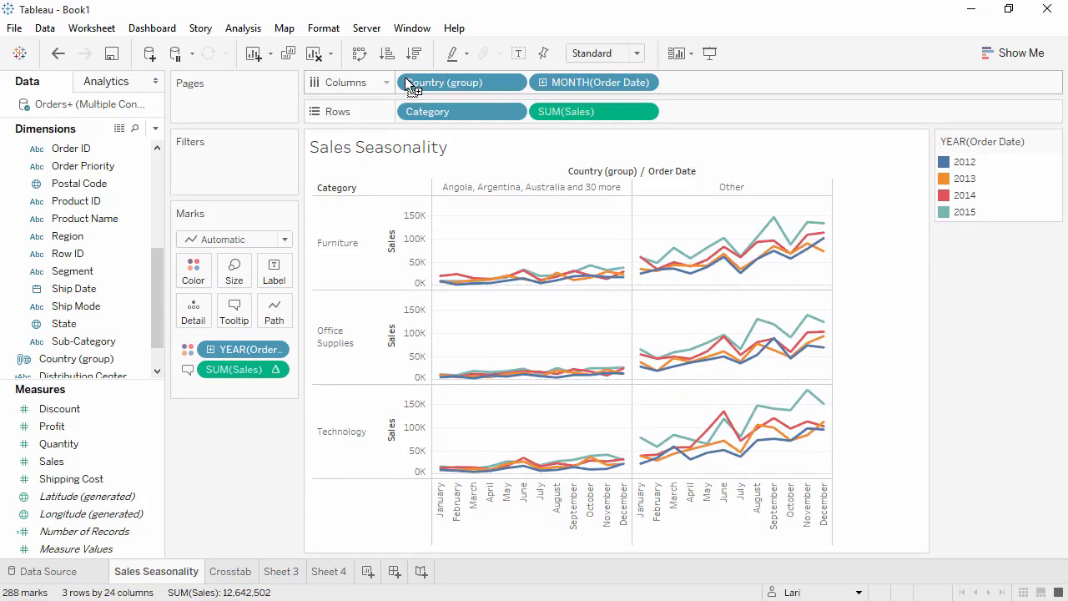
# Keep only the Southern Hemisphere group in Sales Seasonality, and undo both that filter and the Country (group) split
pyautogui.rightClick(507, 189)
pyautogui.click(518, 195)
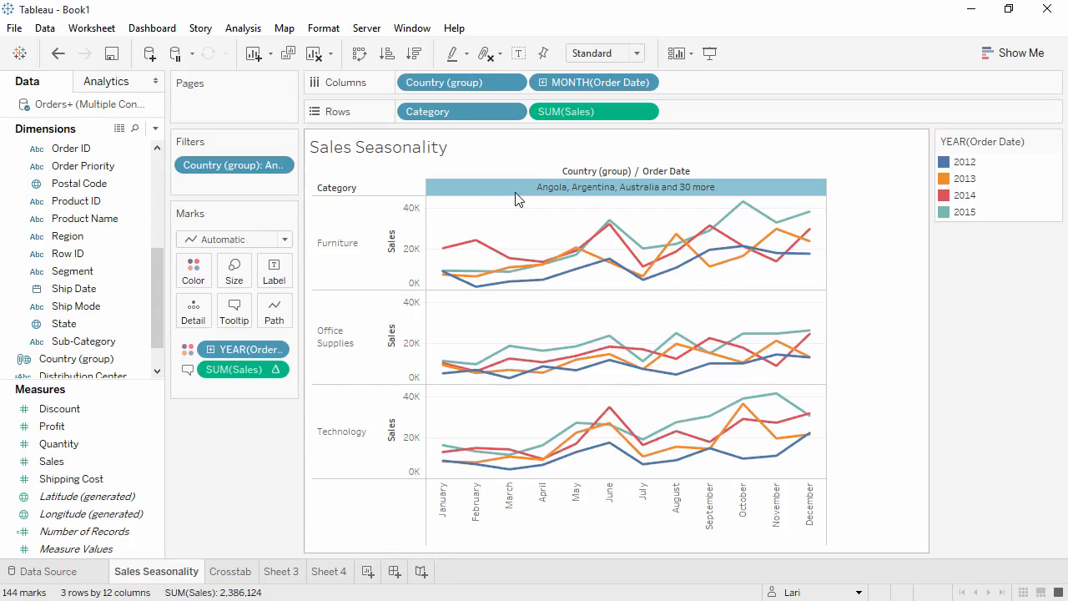
pyautogui.click(59, 55)
pyautogui.click(58, 55)
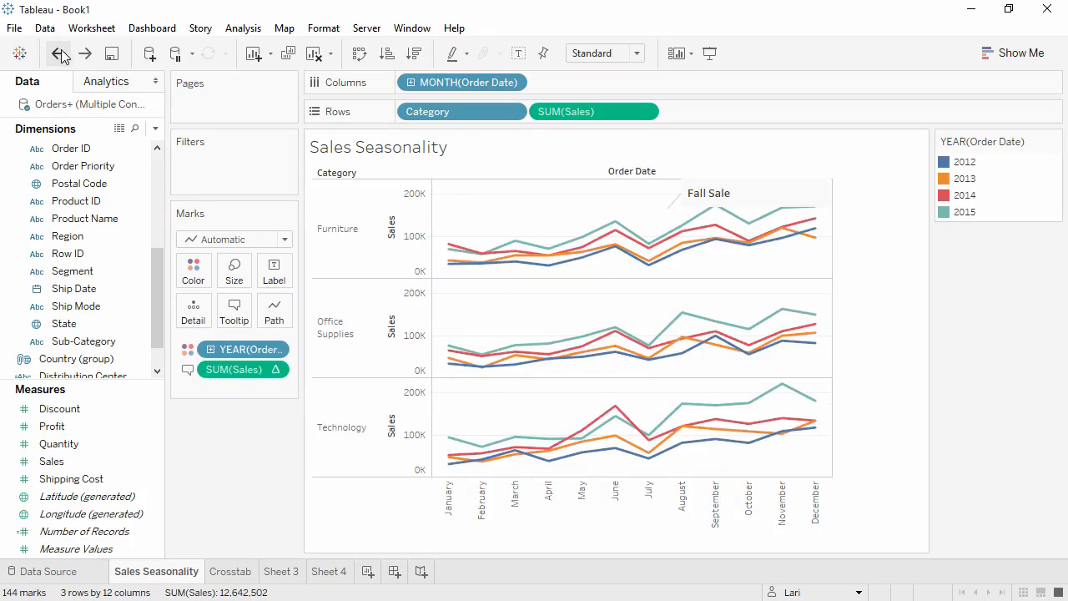
# Delete the Sheet 4 worksheet
pyautogui.click(329, 571)
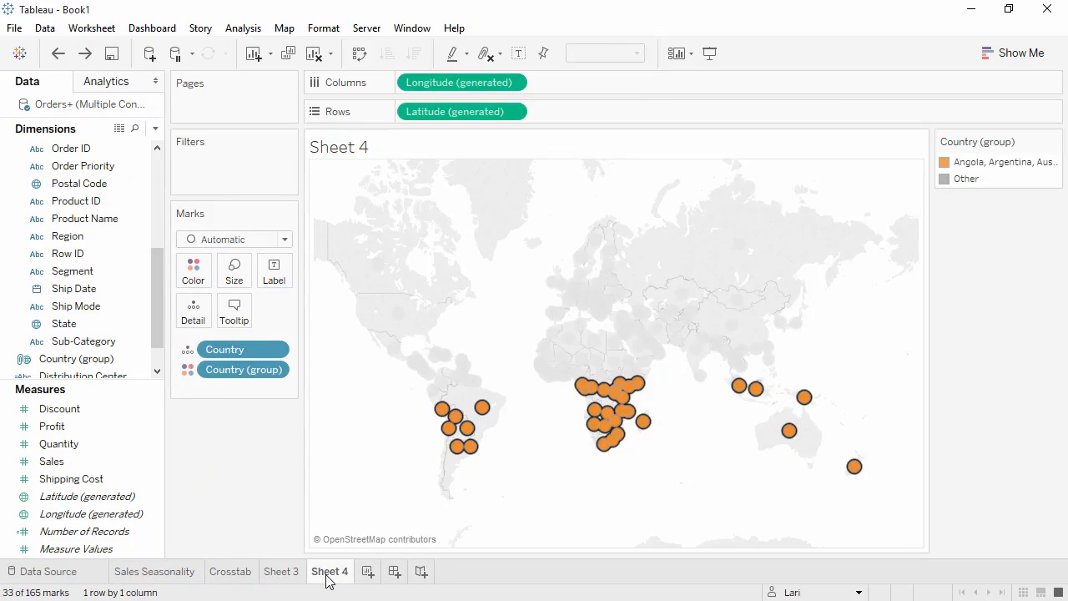
pyautogui.rightClick(326, 576)
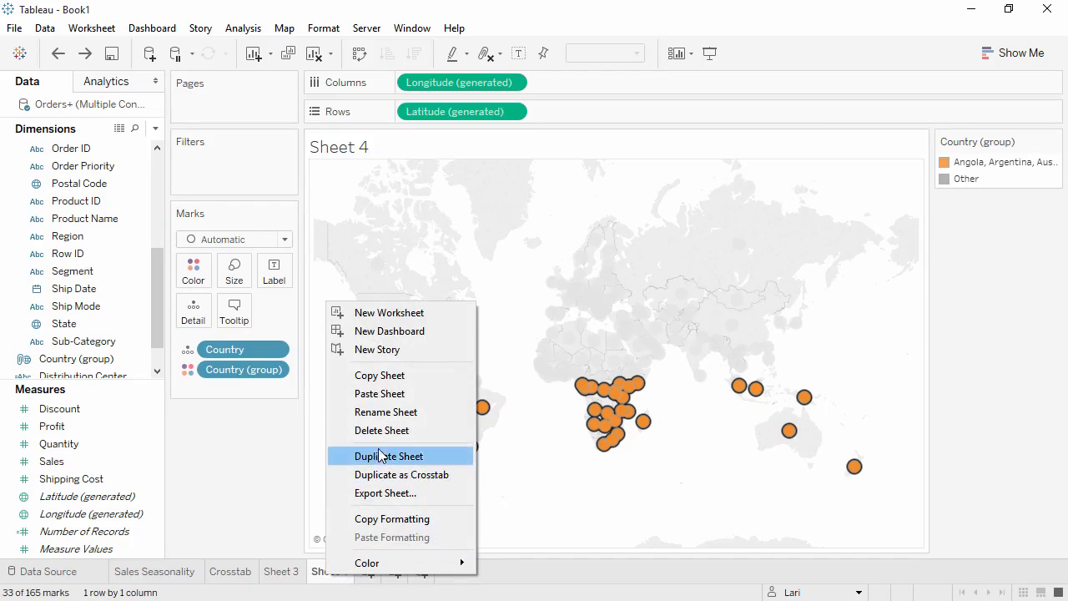
pyautogui.click(380, 435)
# Rename Sheet 3 as "Global Sales and Profits"
pyautogui.doubleClick(292, 571)
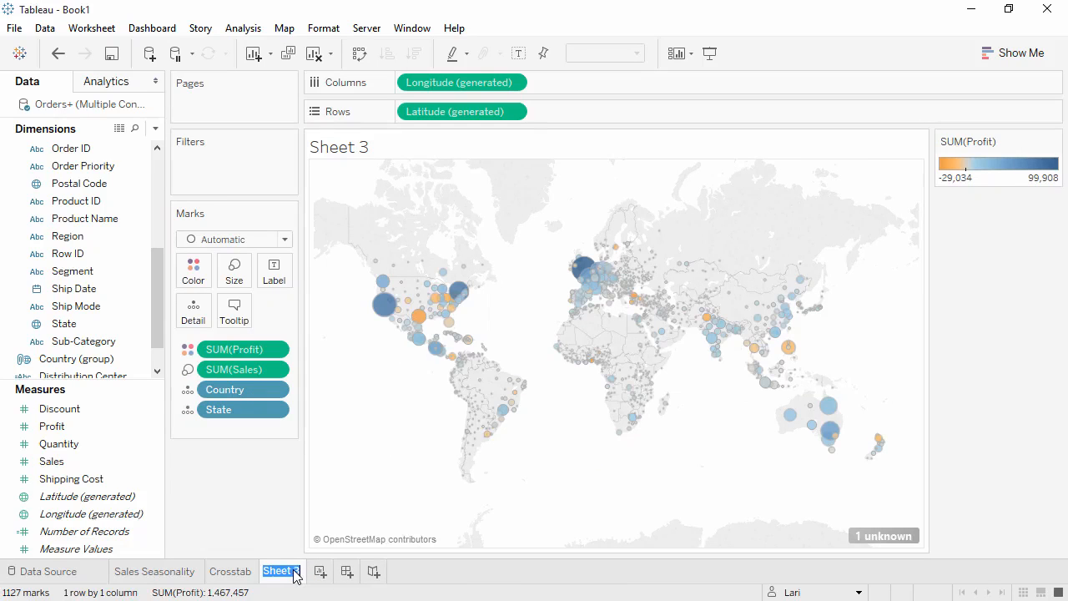
pyautogui.write('Global Sales and Profits')
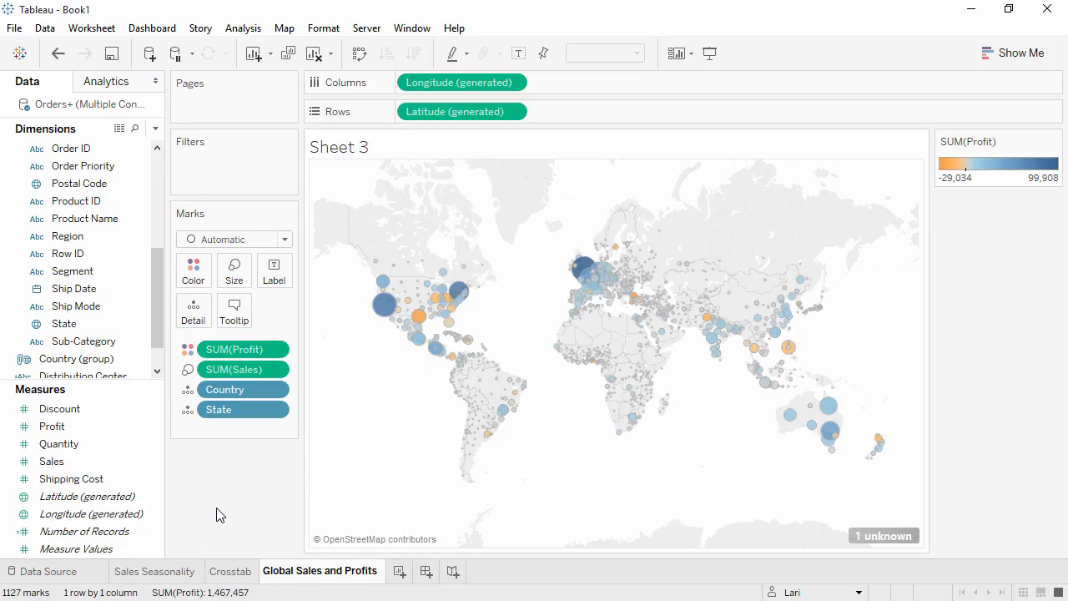
pyautogui.press('Return')
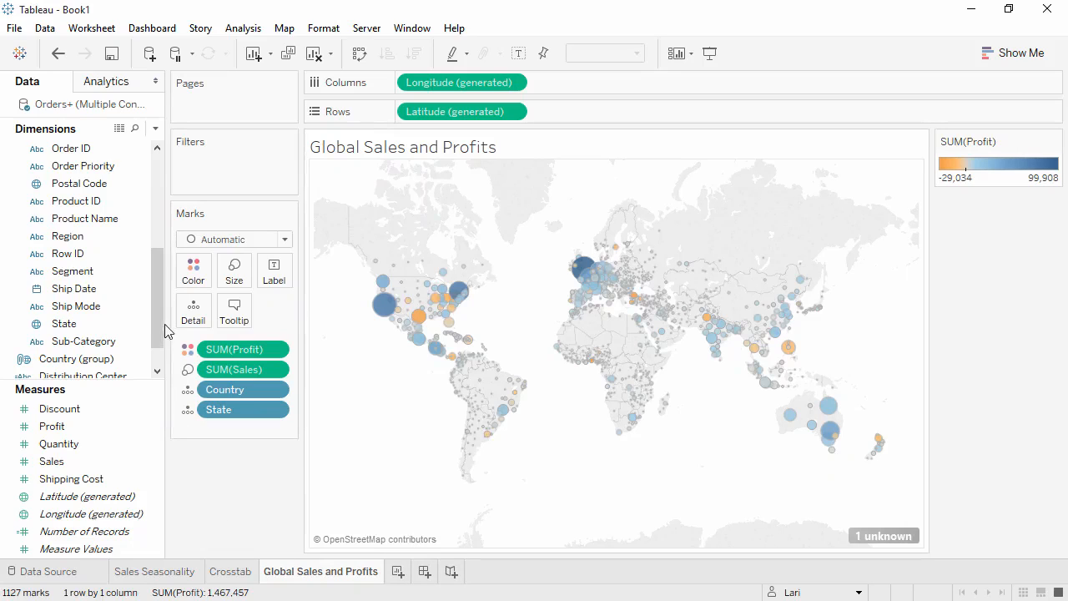
# Filter the Global Sales and Profits map by Category to include only Furniture
pyautogui.moveTo(156, 312); pyautogui.dragTo(157, 266)
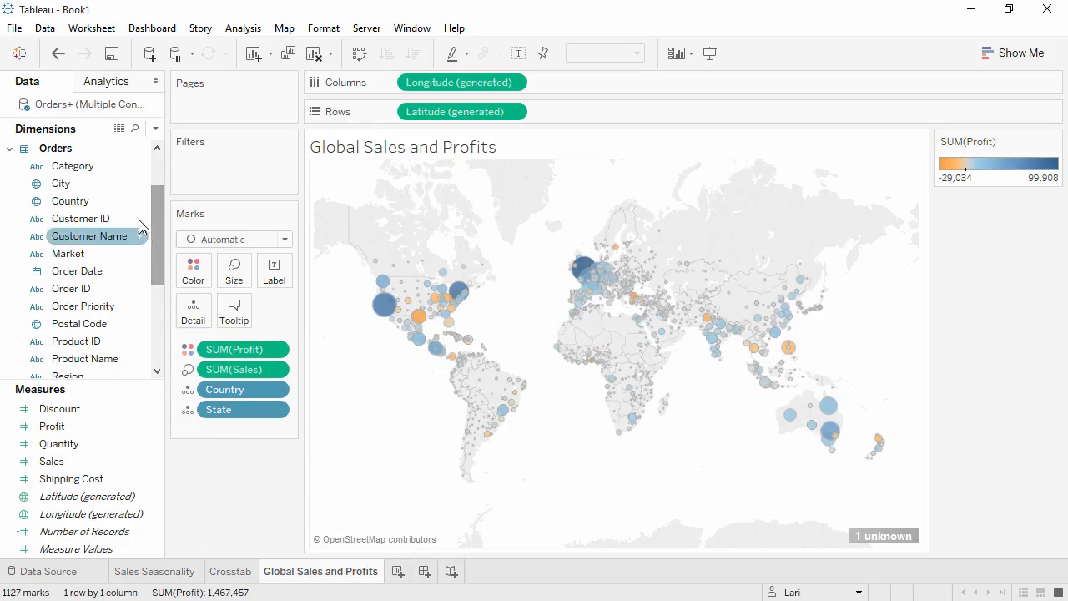
pyautogui.moveTo(143, 167); pyautogui.dragTo(211, 190)
pyautogui.click(377, 183)
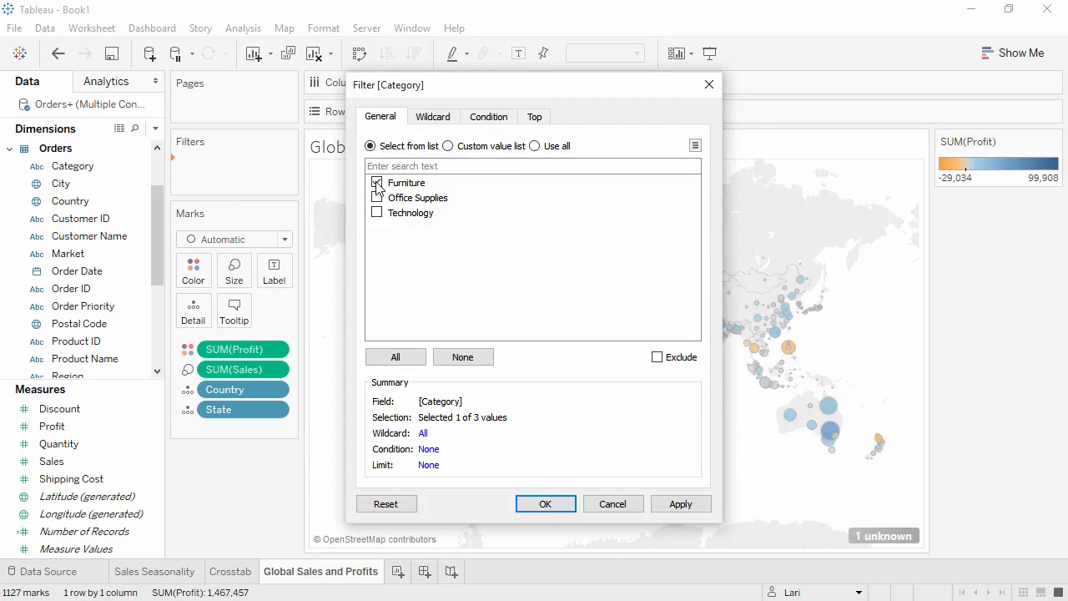
pyautogui.click(545, 505)
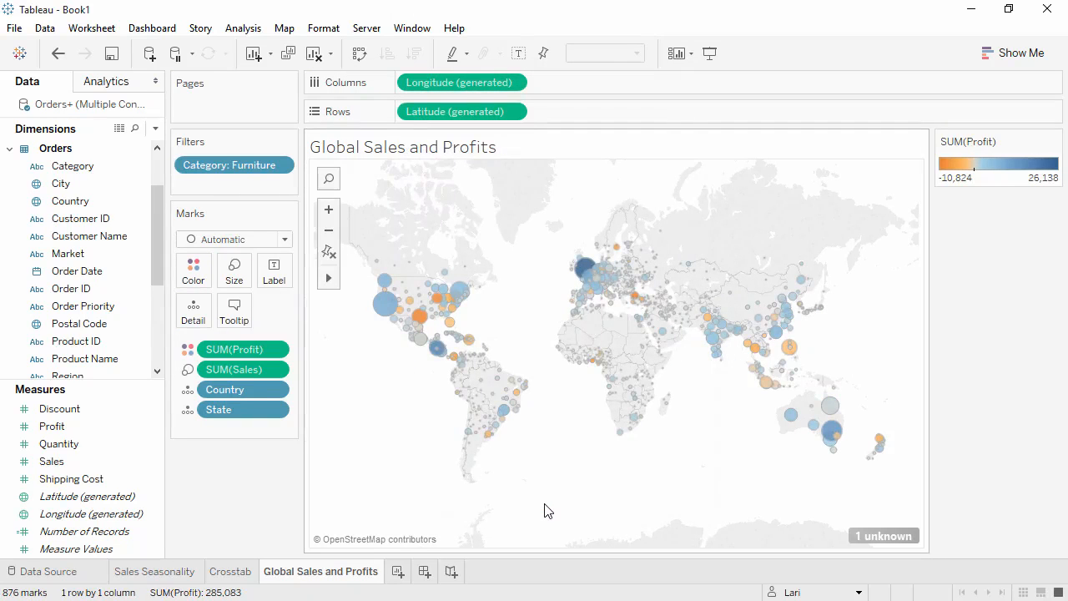
# Show the Category filter beside the Global Sales and Profits map and make it a single-value list
pyautogui.rightClick(252, 165)
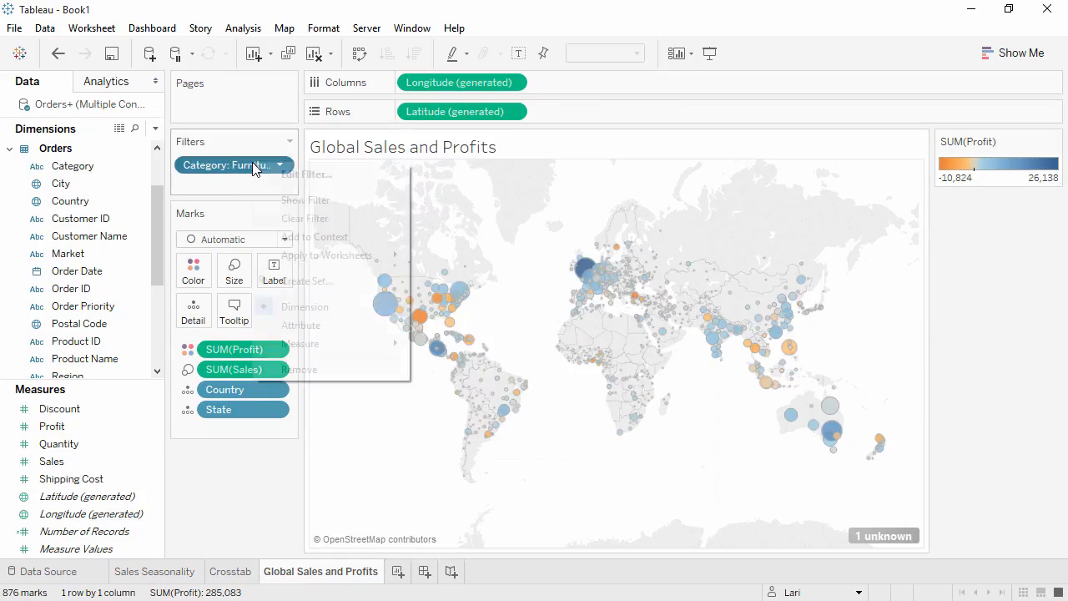
pyautogui.click(290, 202)
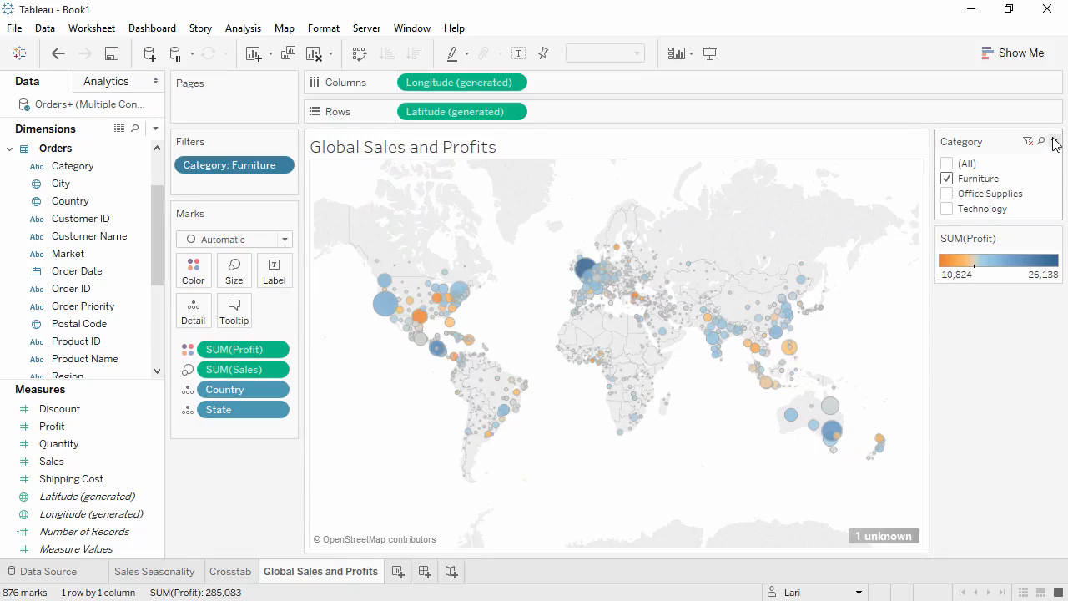
pyautogui.click(1054, 142)
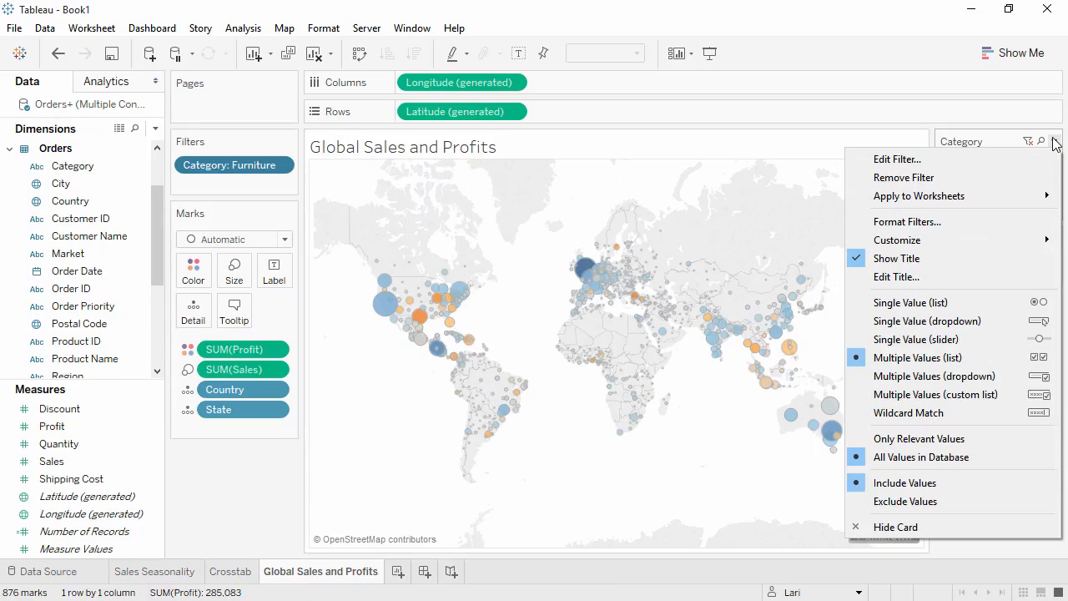
pyautogui.click(1012, 310)
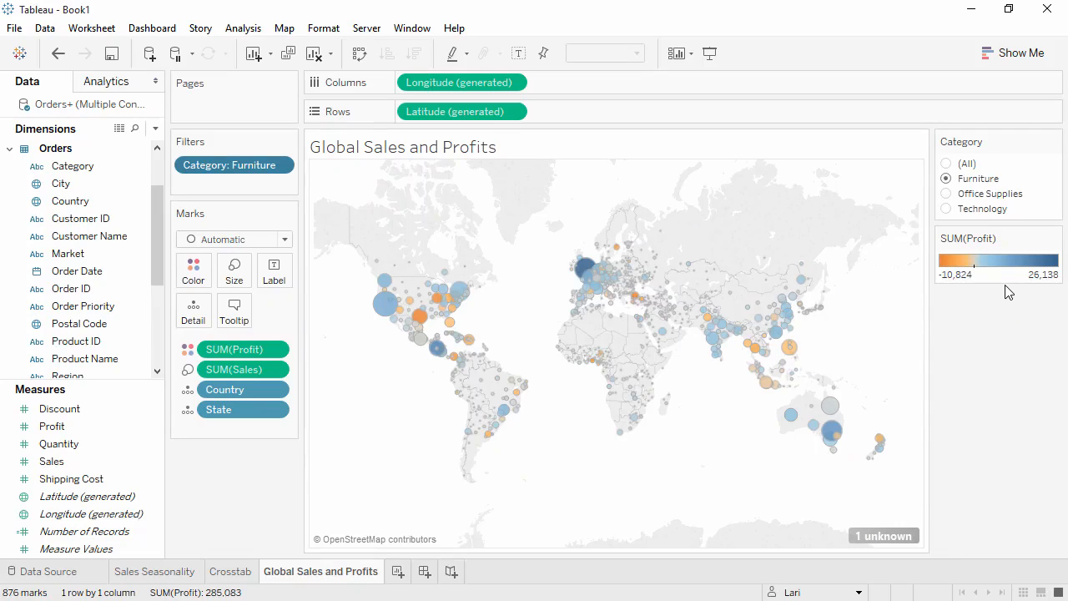
# Switch the map's Category filter through Office Supplies, Technology and Furniture, and leave it on All
pyautogui.click(947, 193)
pyautogui.click(948, 210)
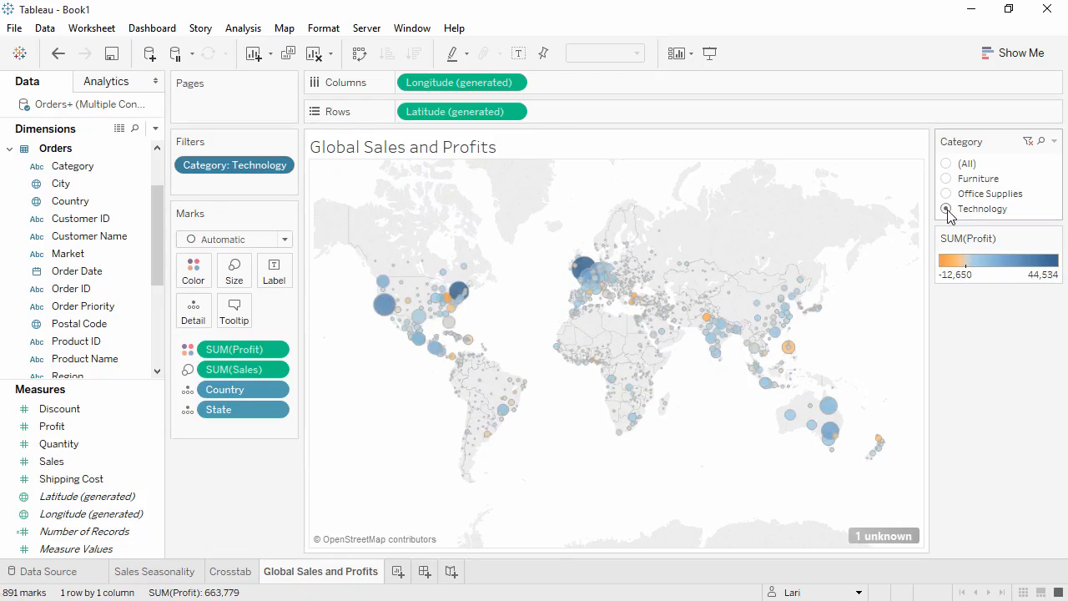
pyautogui.click(947, 179)
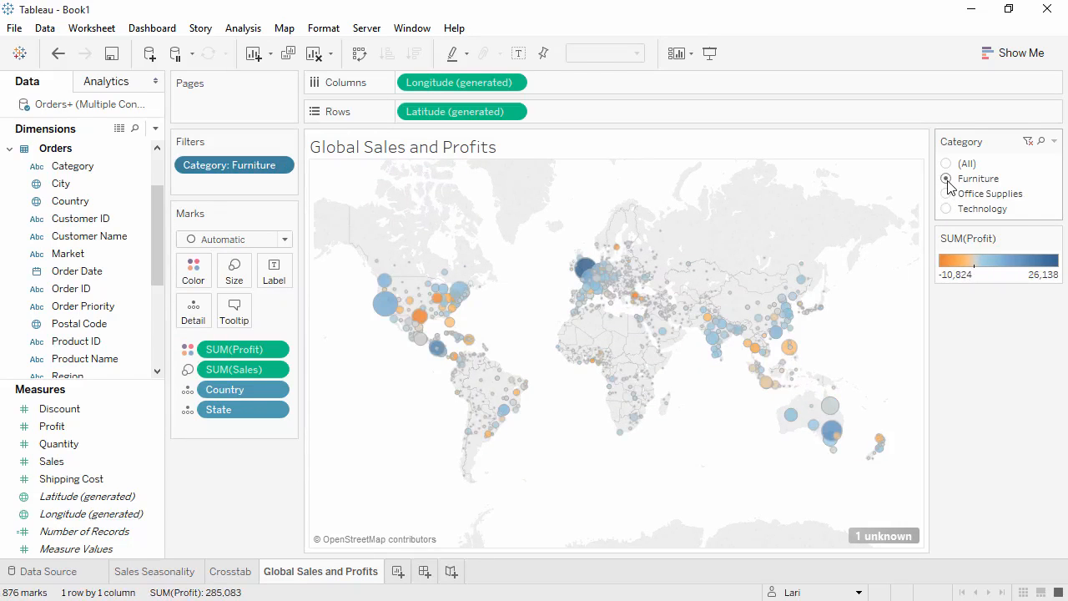
pyautogui.click(947, 165)
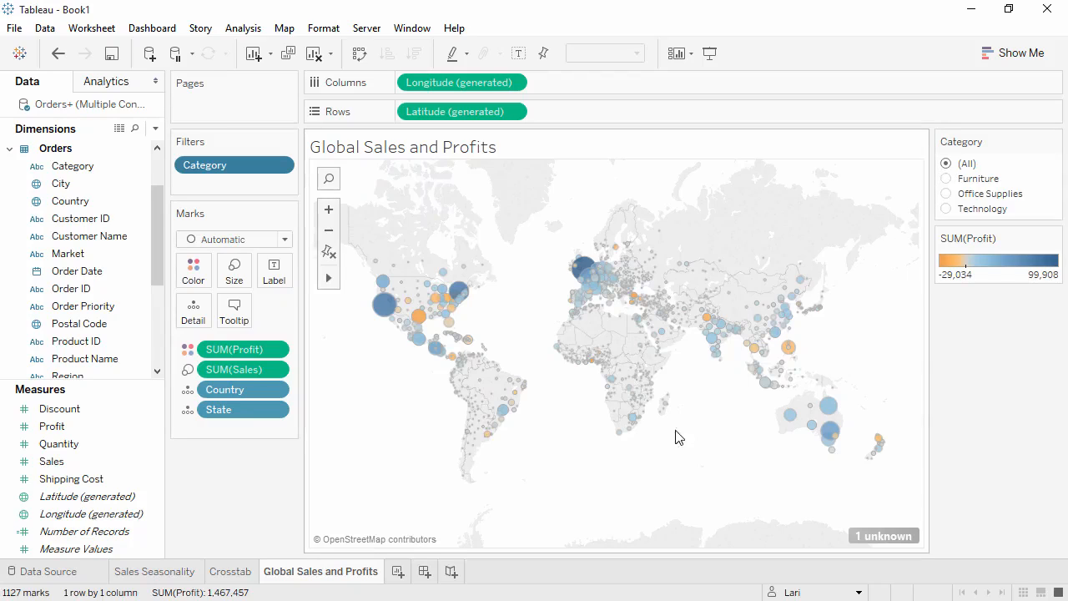
# Add a new worksheet and select the Category, Sub-Category and Sales fields together with the chart suggestions open
pyautogui.click(398, 572)
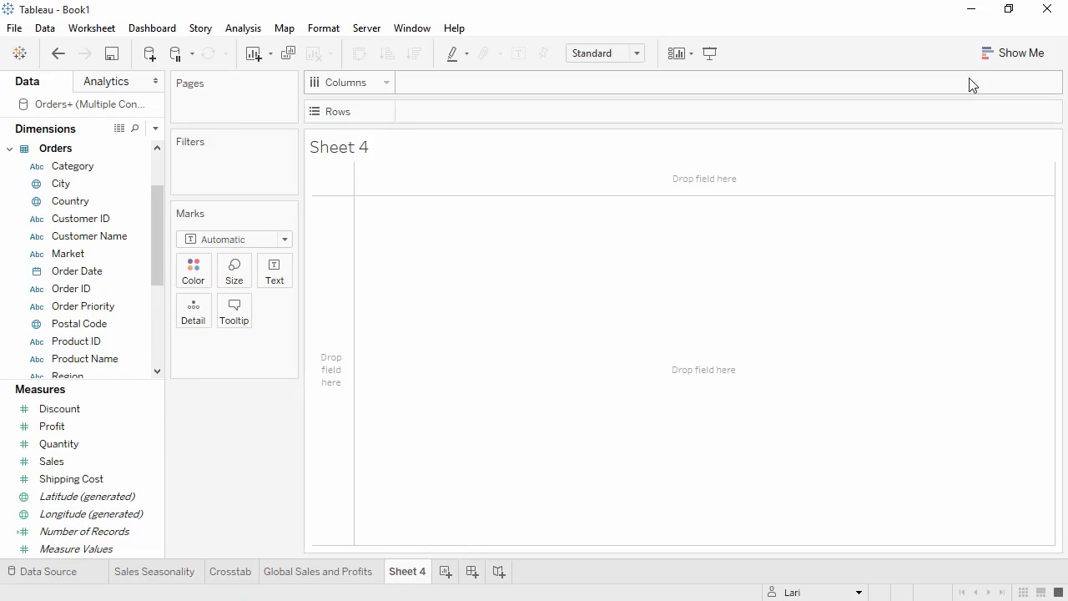
pyautogui.click(1010, 59)
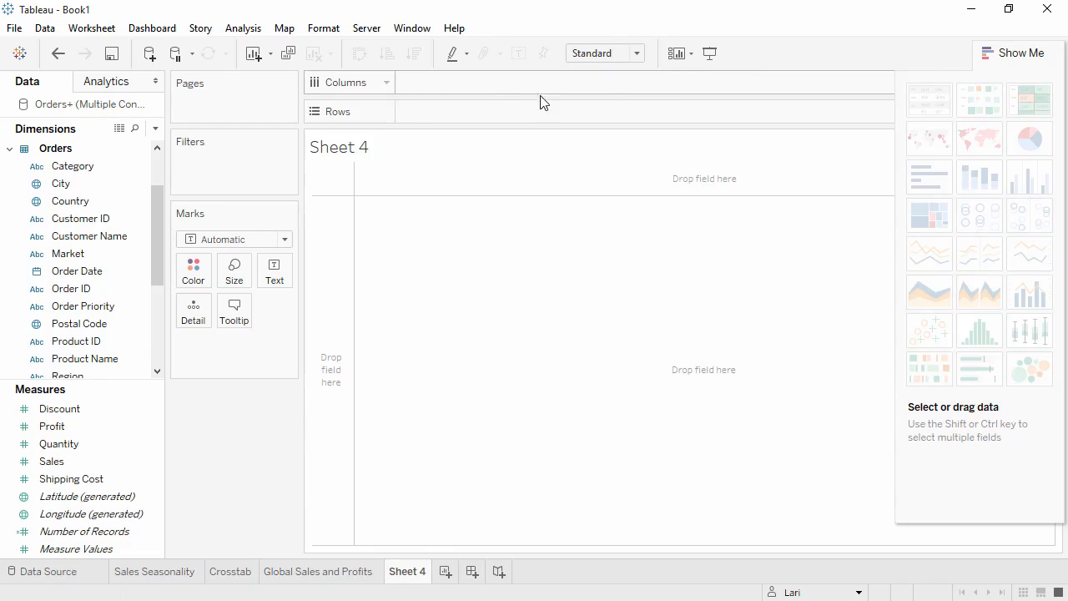
pyautogui.click(139, 169)
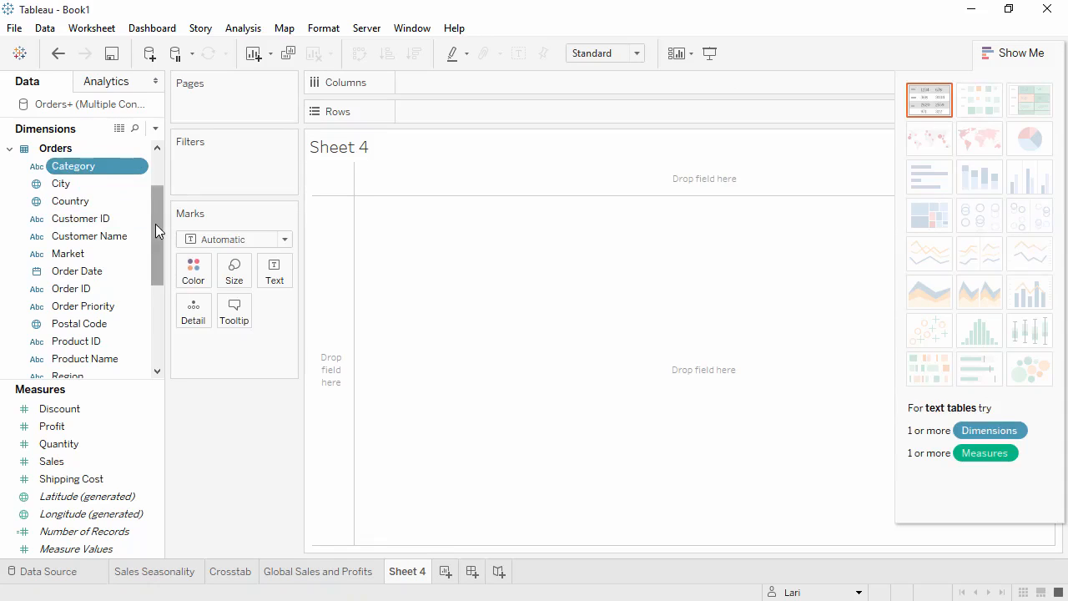
pyautogui.moveTo(155, 223); pyautogui.dragTo(156, 283)
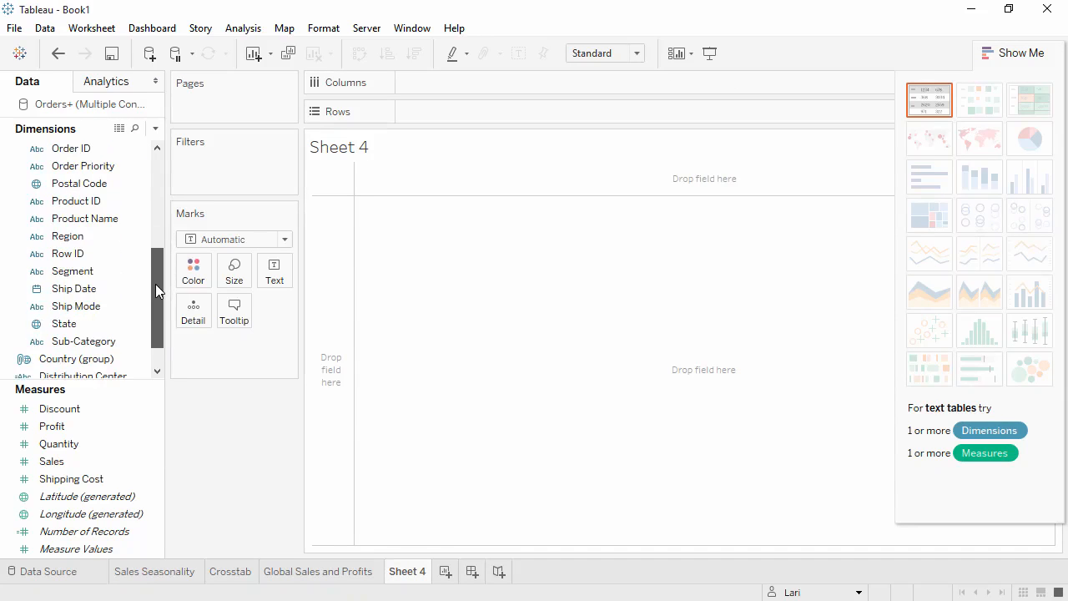
pyautogui.click(68, 343)
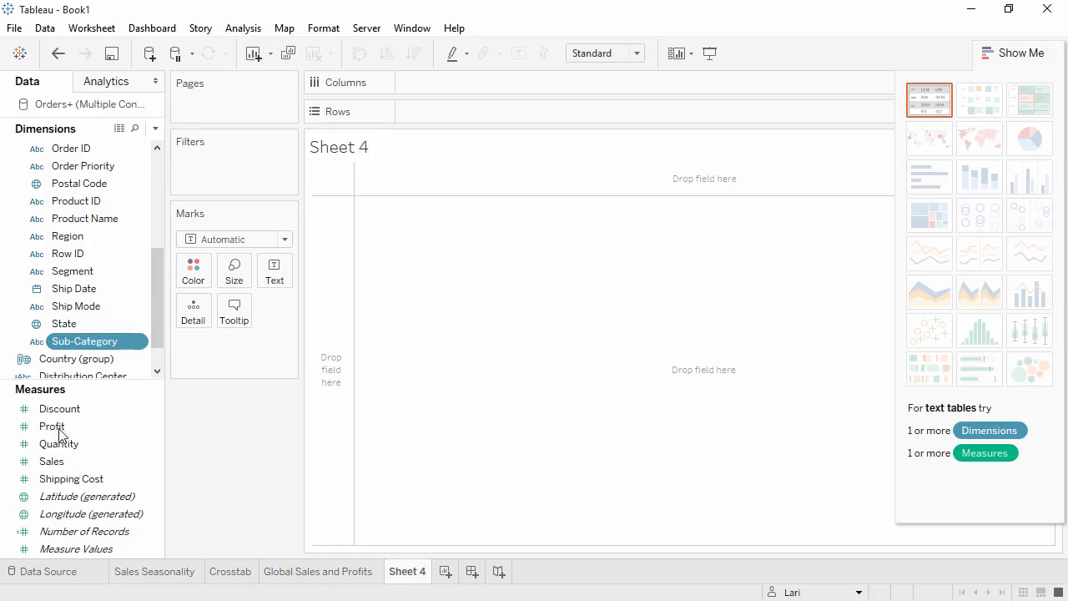
pyautogui.keyDown('ctrl'); pyautogui.click(55, 463); pyautogui.keyUp('ctrl')
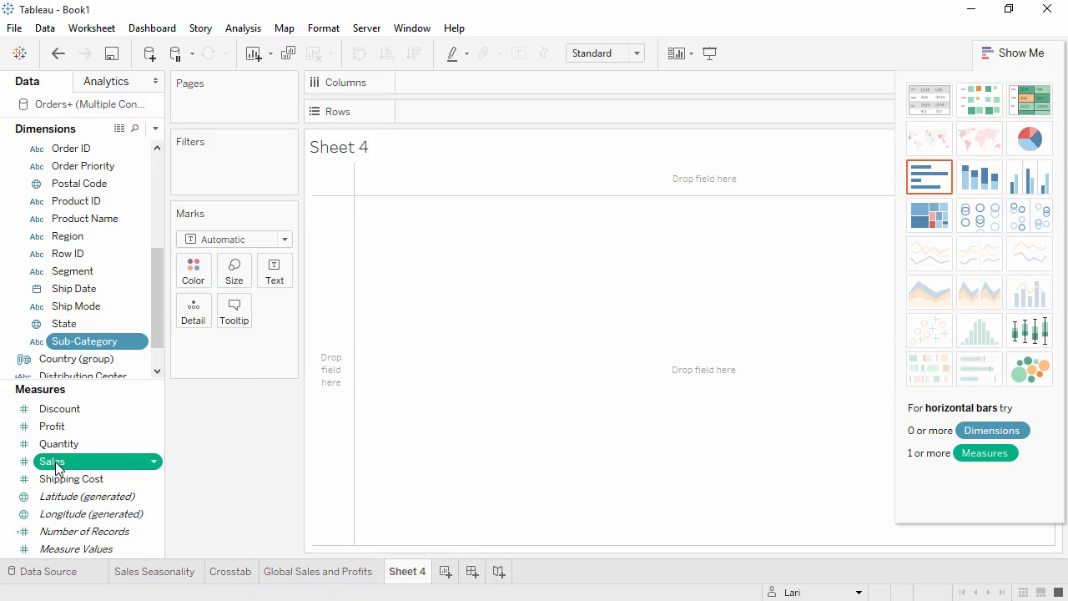
# Try the selected fields as a box-and-whisker plot, treemap and side-by-side circles, and settle on horizontal bars
pyautogui.click(1025, 340)
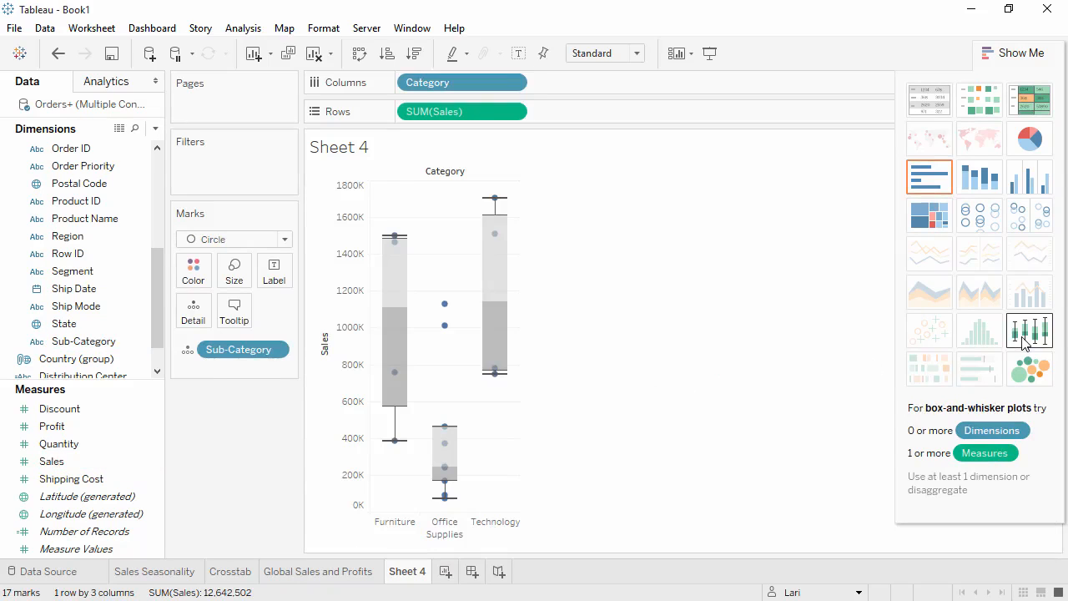
pyautogui.click(929, 222)
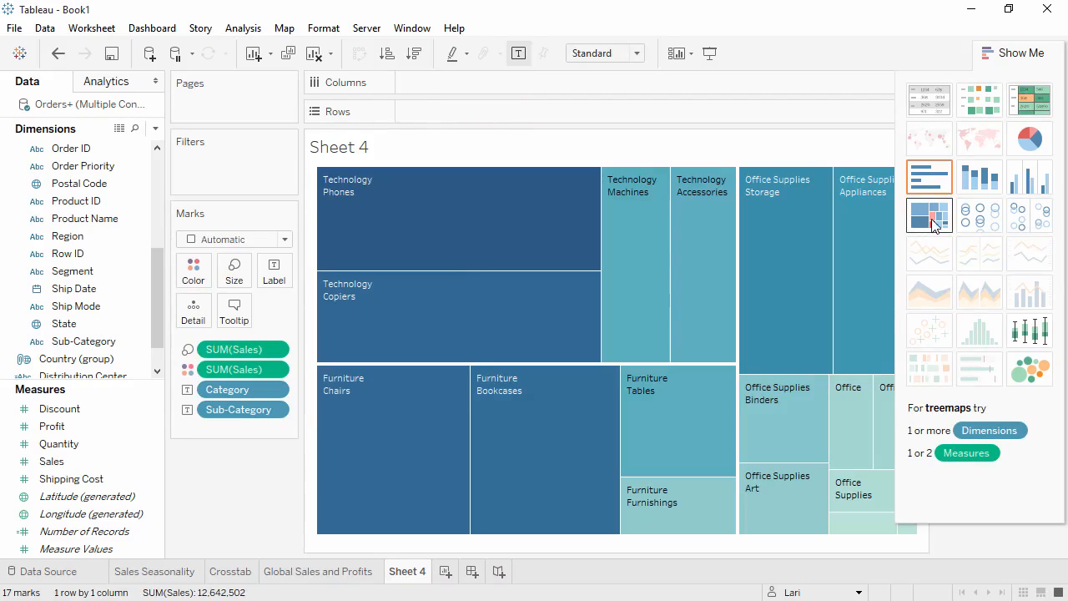
pyautogui.click(1017, 221)
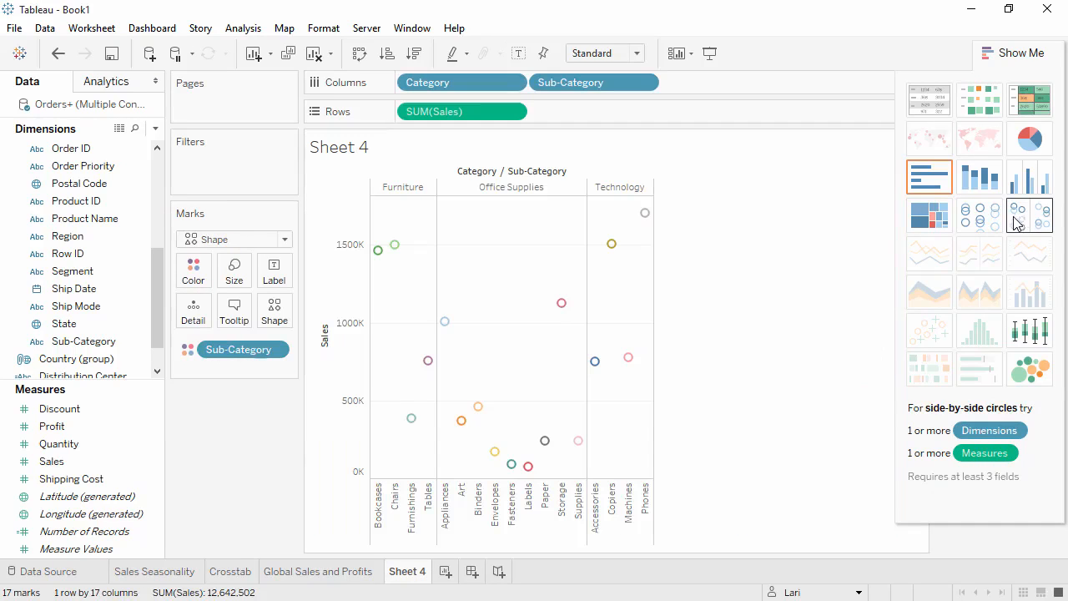
pyautogui.click(936, 183)
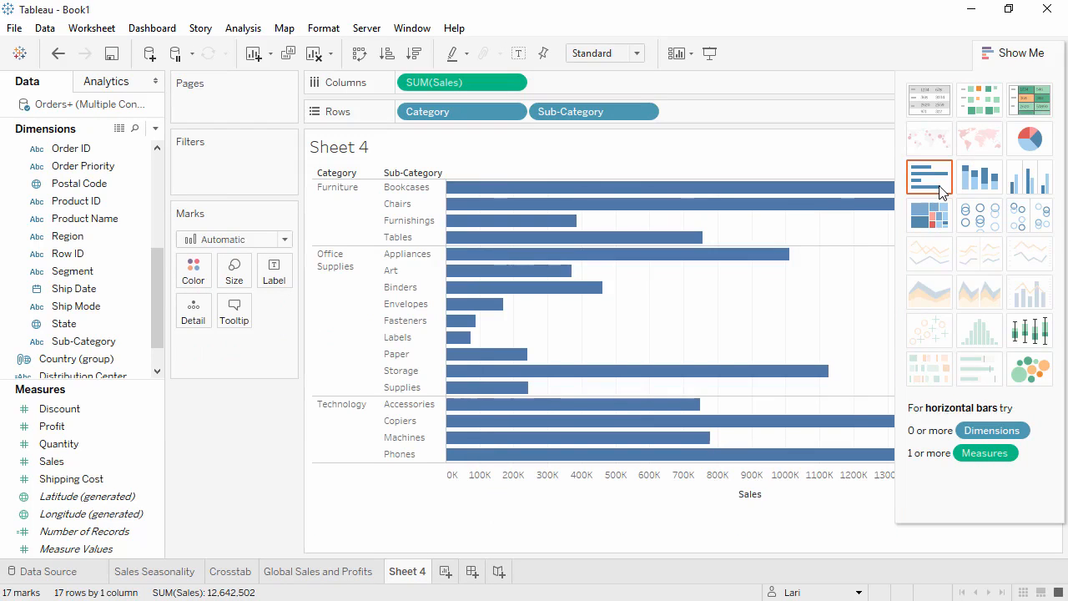
pyautogui.click(999, 55)
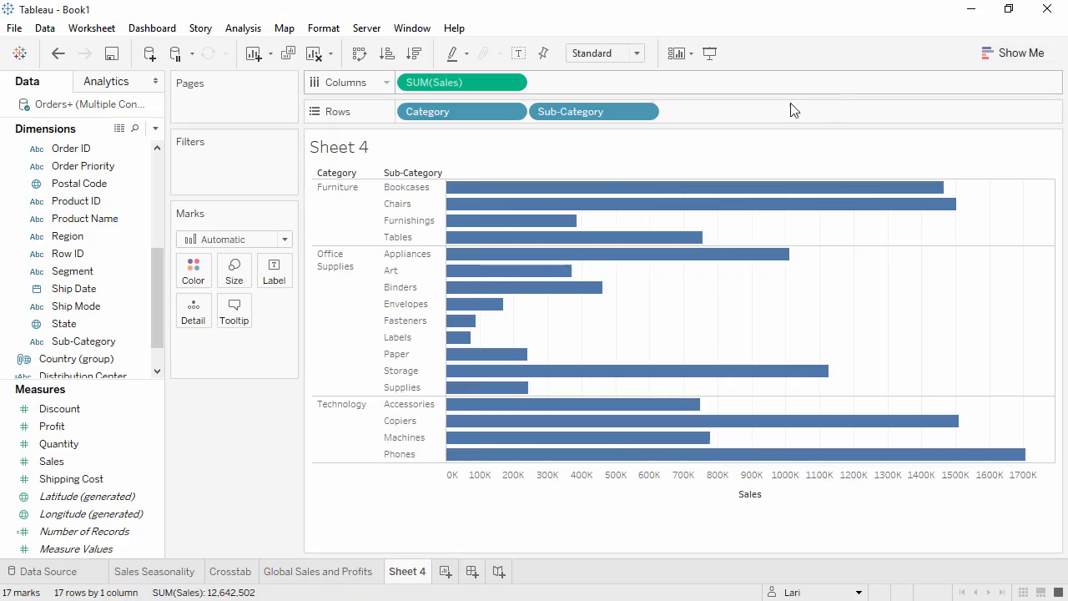
# Create a hierarchy named Products from Category and Sub-Category, and add Product Name as its lowest level
pyautogui.click(94, 343)
pyautogui.moveTo(94, 344); pyautogui.dragTo(94, 207)
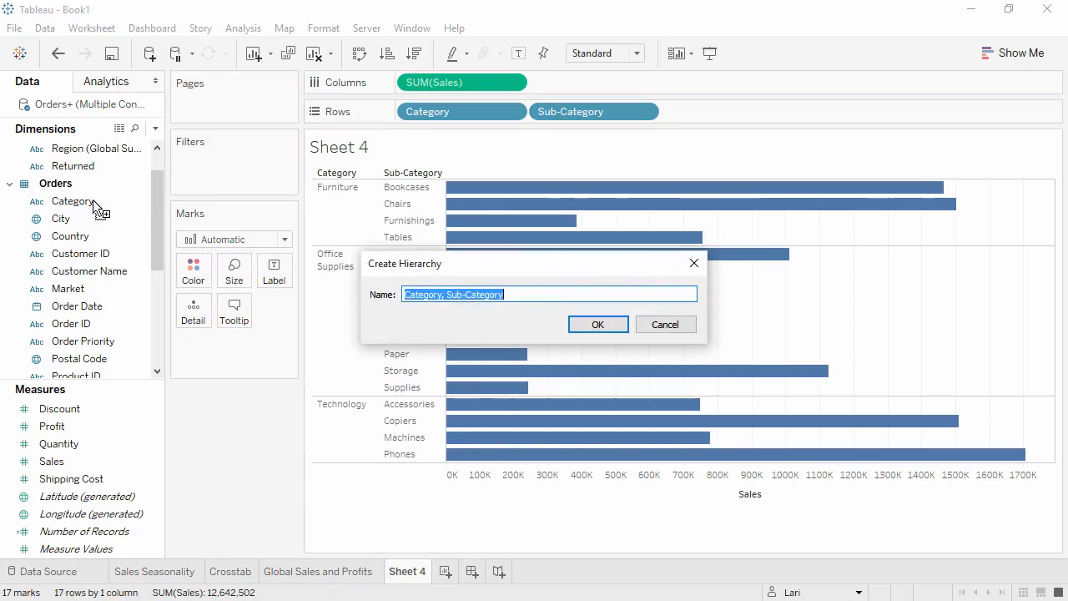
pyautogui.write('Products')
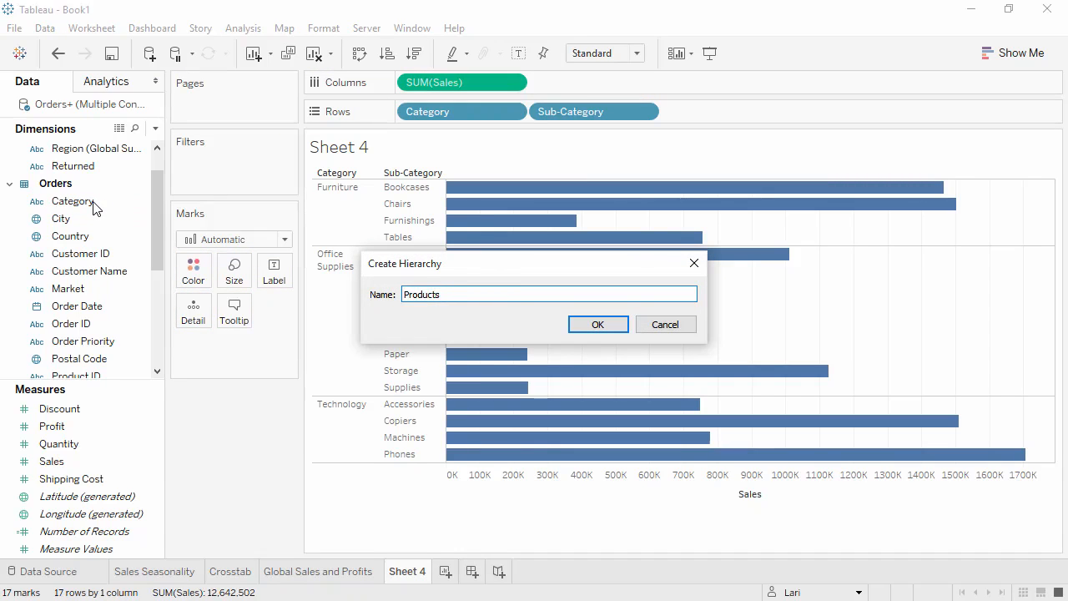
pyautogui.click(591, 326)
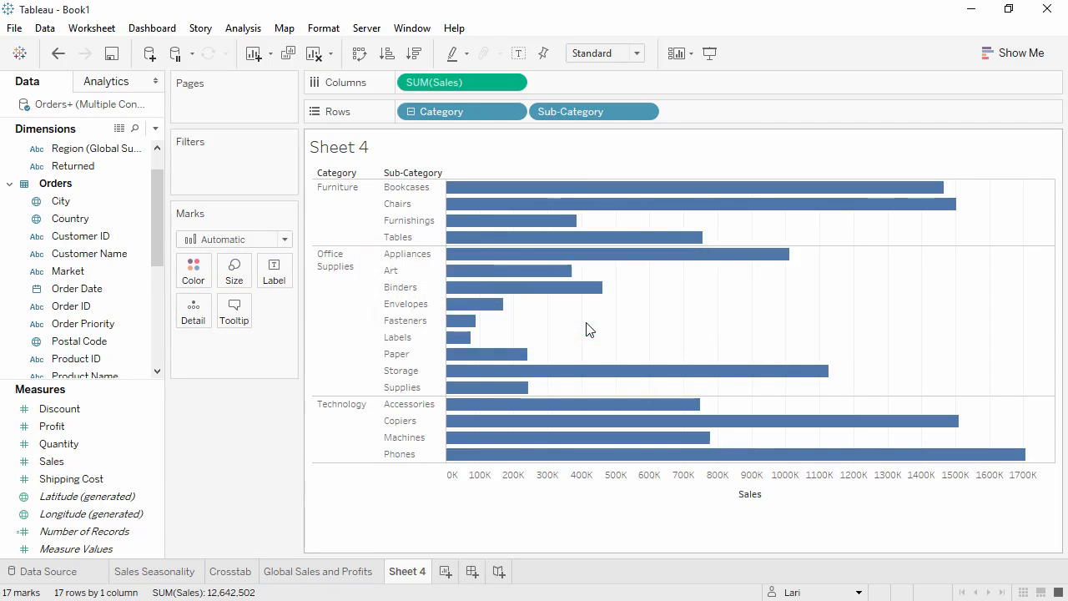
pyautogui.moveTo(159, 249); pyautogui.dragTo(153, 338)
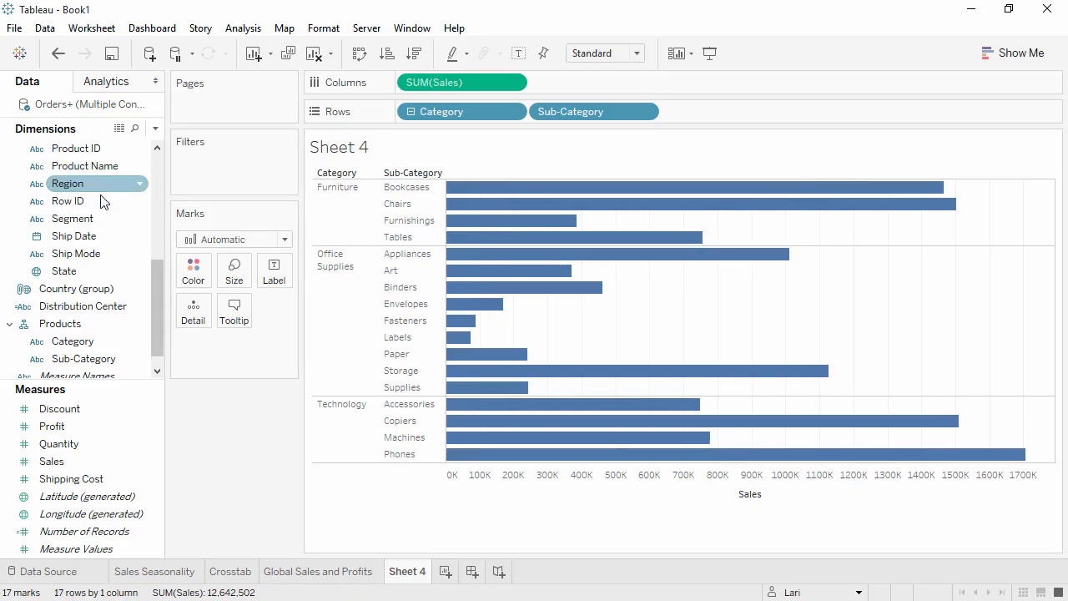
pyautogui.moveTo(88, 166); pyautogui.dragTo(102, 370)
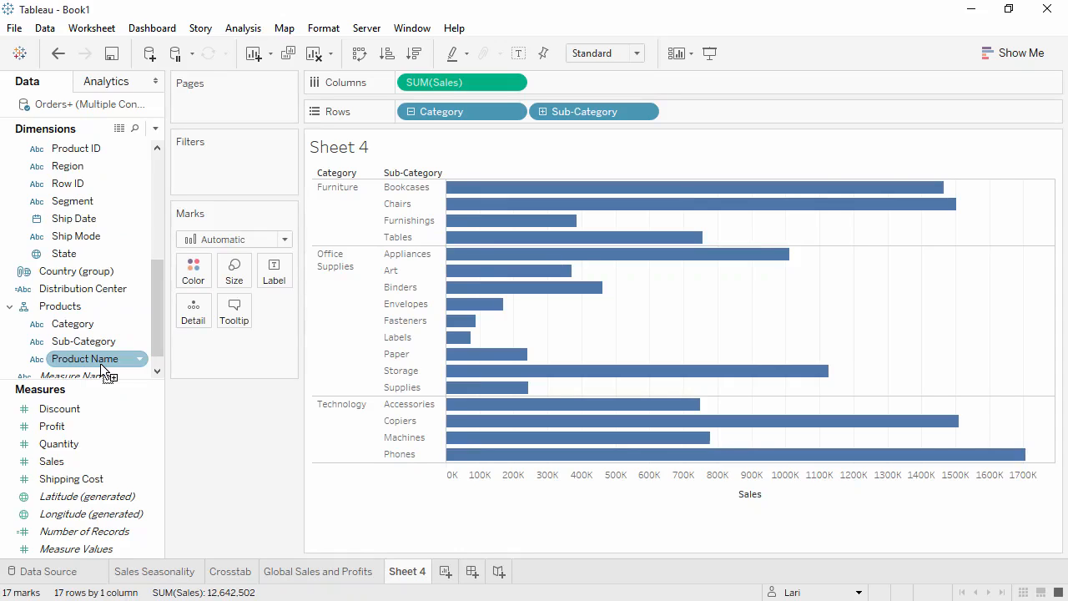
# Drill the bar chart's Products hierarchy down to Product Name and collapse it back to the Category level
pyautogui.click(411, 112)
pyautogui.click(411, 112)
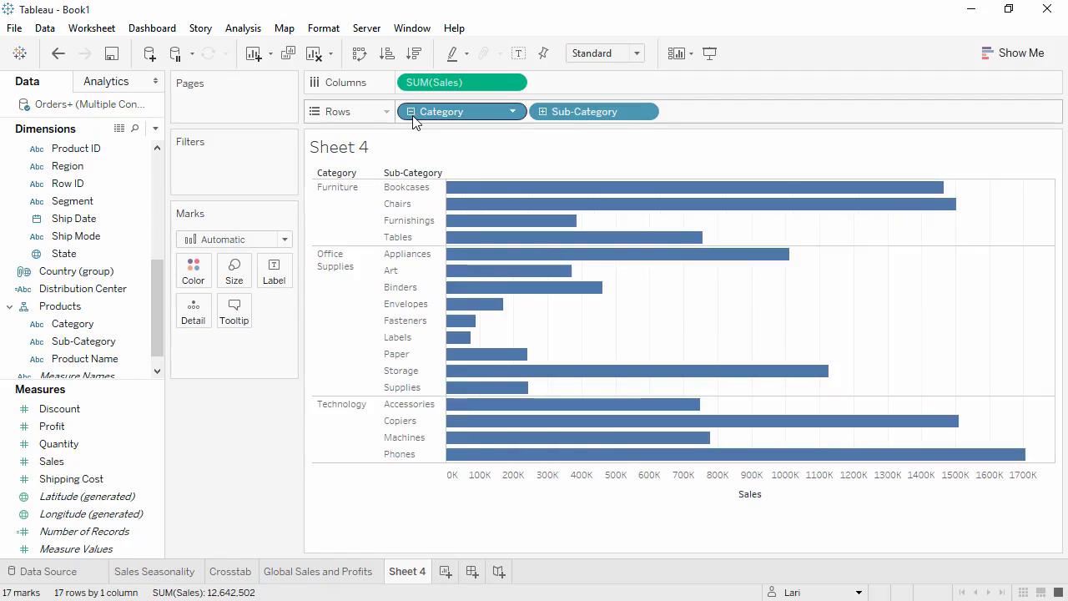
pyautogui.click(543, 112)
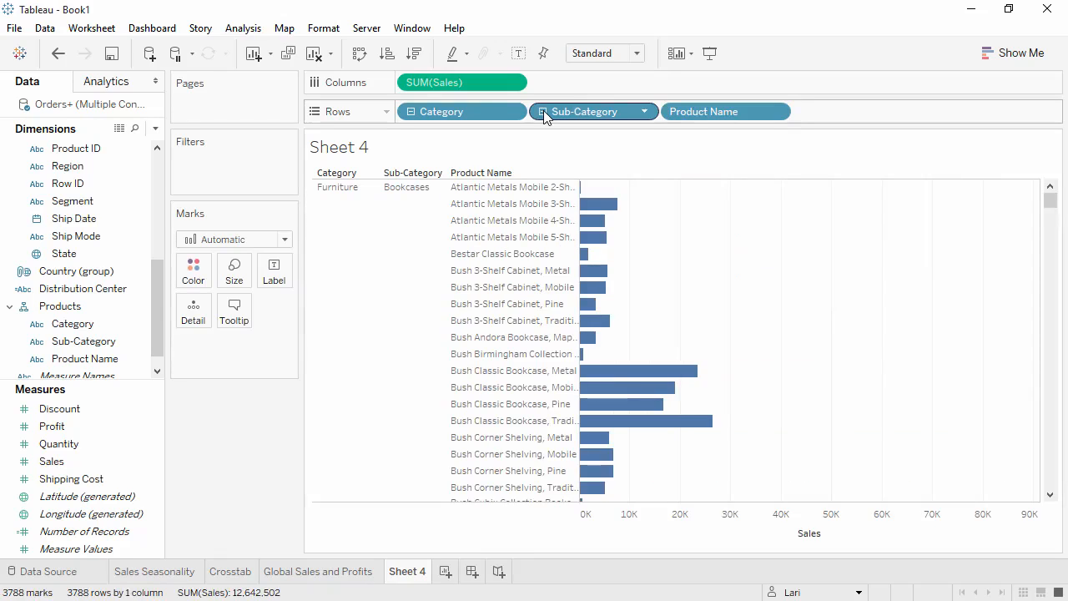
pyautogui.click(543, 112)
pyautogui.click(409, 112)
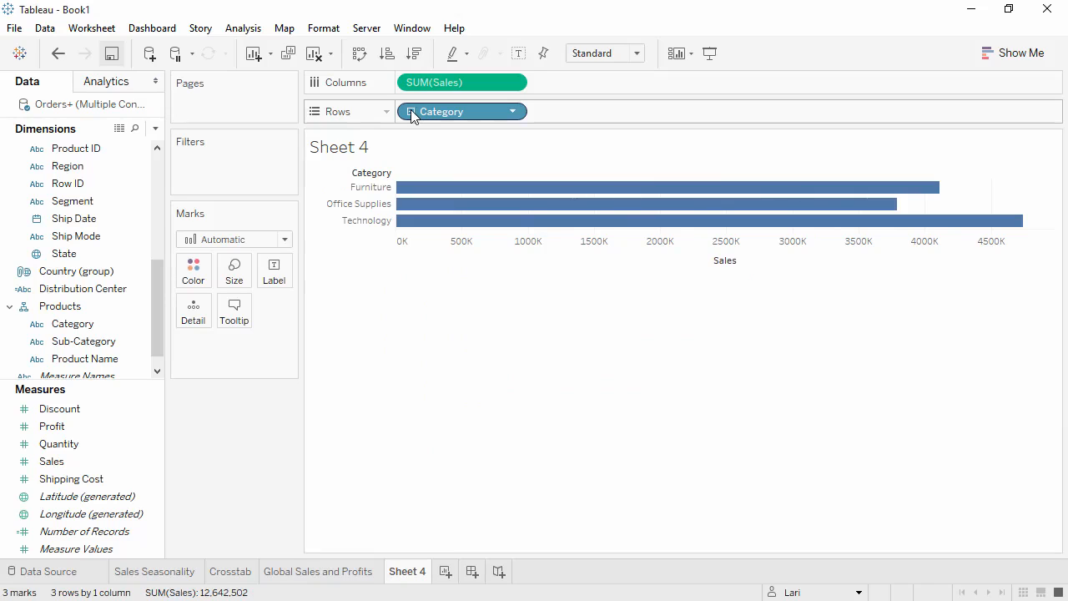
# Sort the categories descending by Sales, and expand to Sub-Category with the same descending sort
pyautogui.click(416, 55)
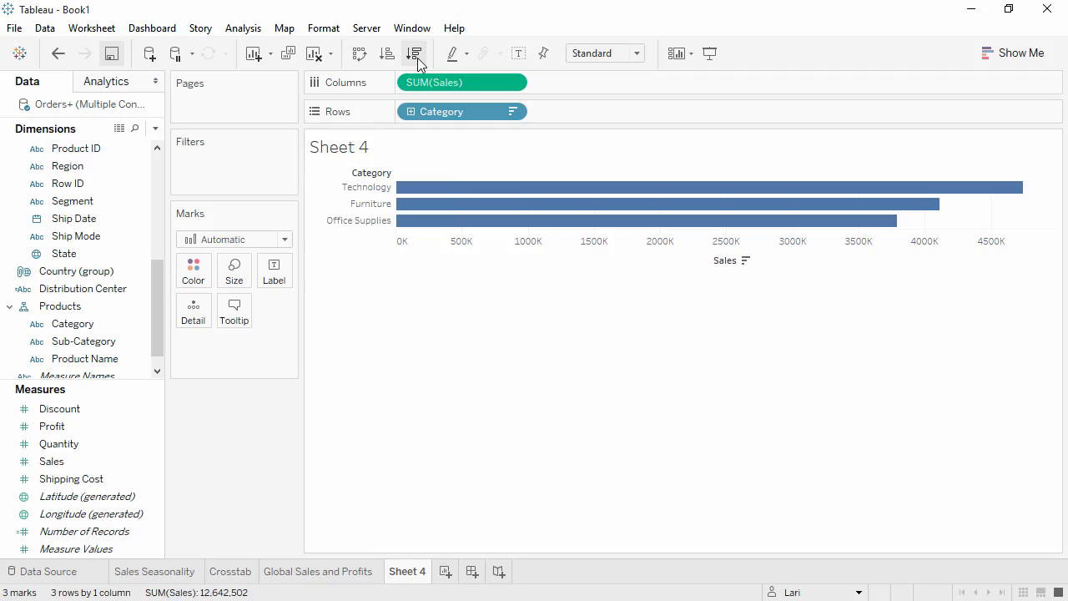
pyautogui.click(411, 112)
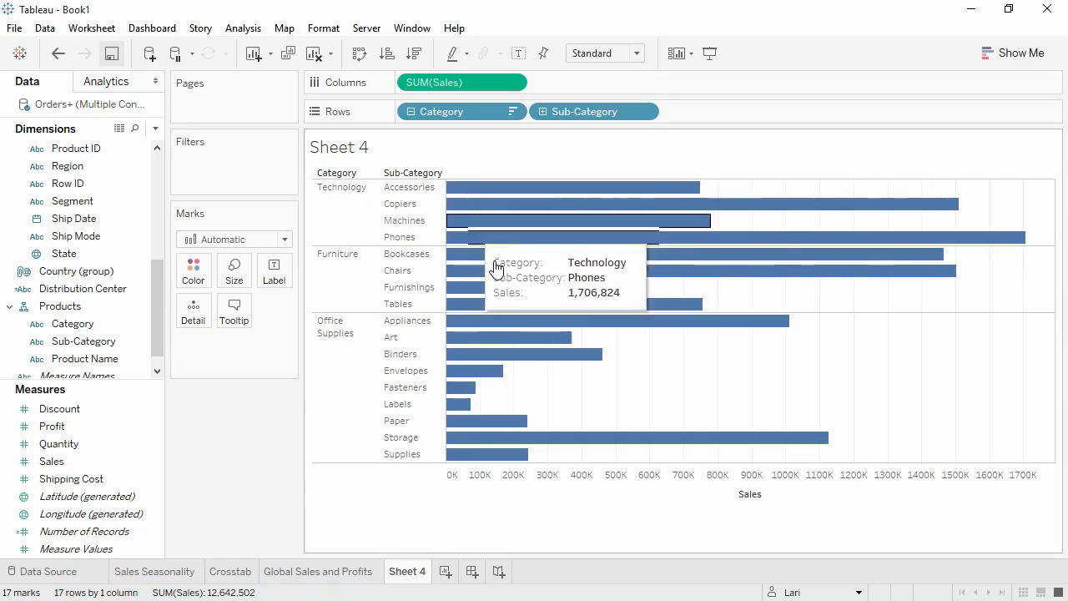
pyautogui.click(771, 494)
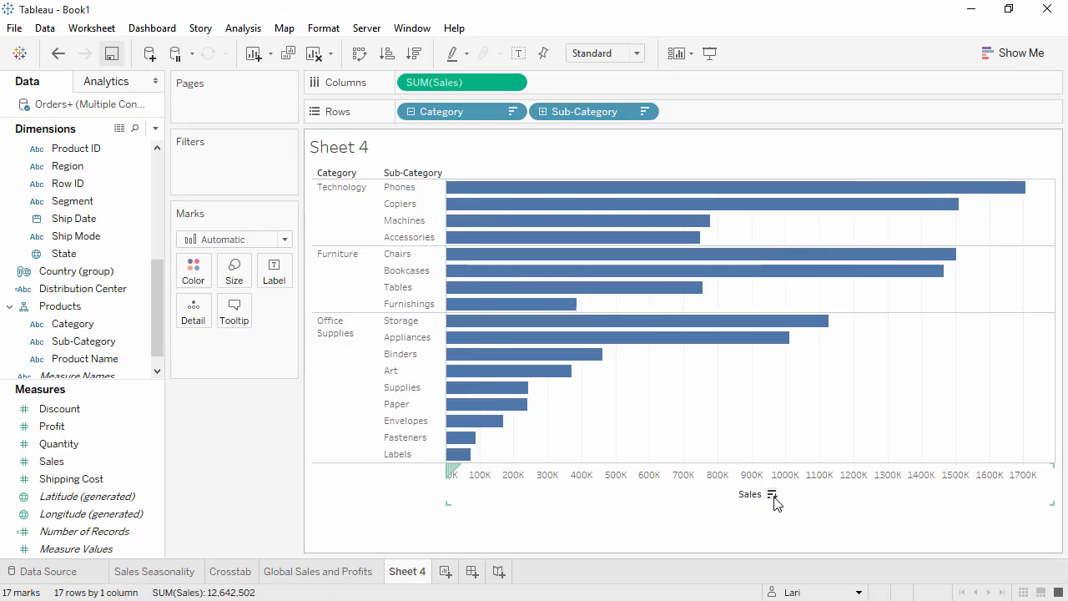
# Try sales mark labels on the bars and turn them off again
pyautogui.click(517, 54)
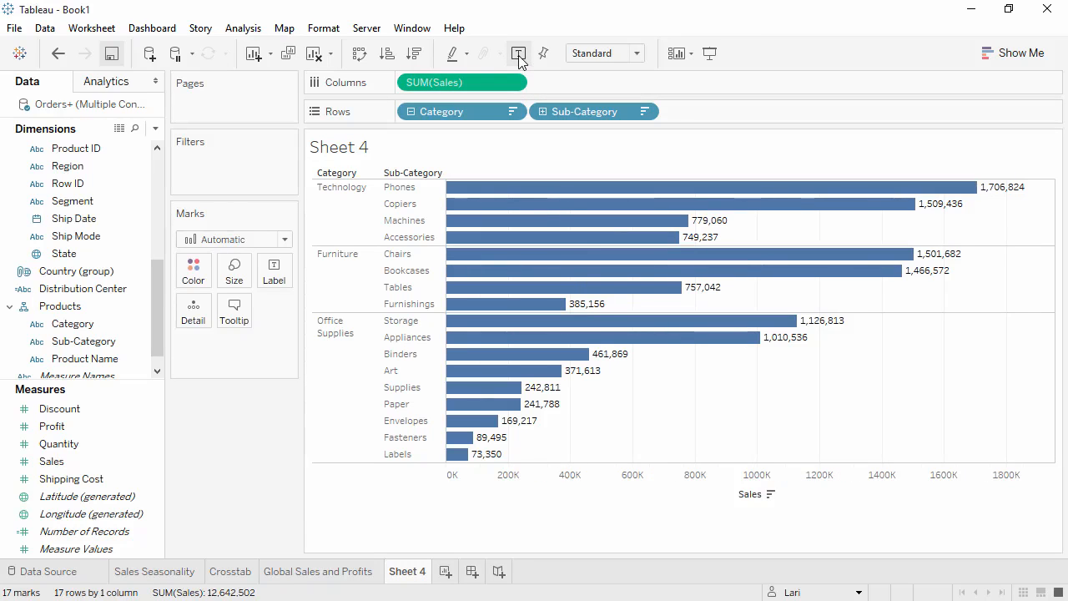
pyautogui.click(517, 53)
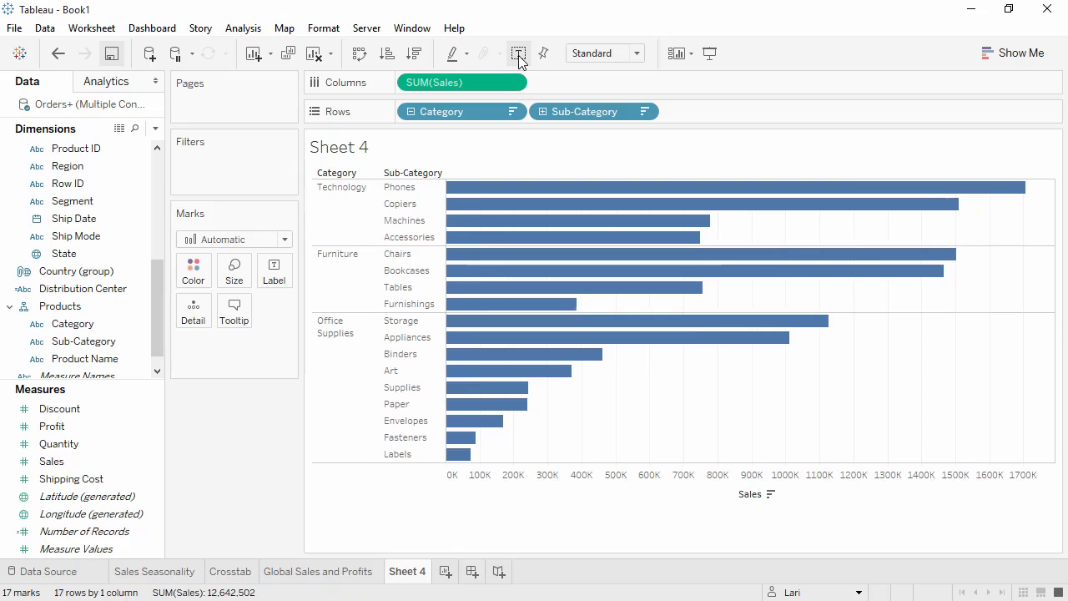
# Color the bars by Profit and split the chart into columns by Market
pyautogui.moveTo(94, 425); pyautogui.dragTo(194, 273)
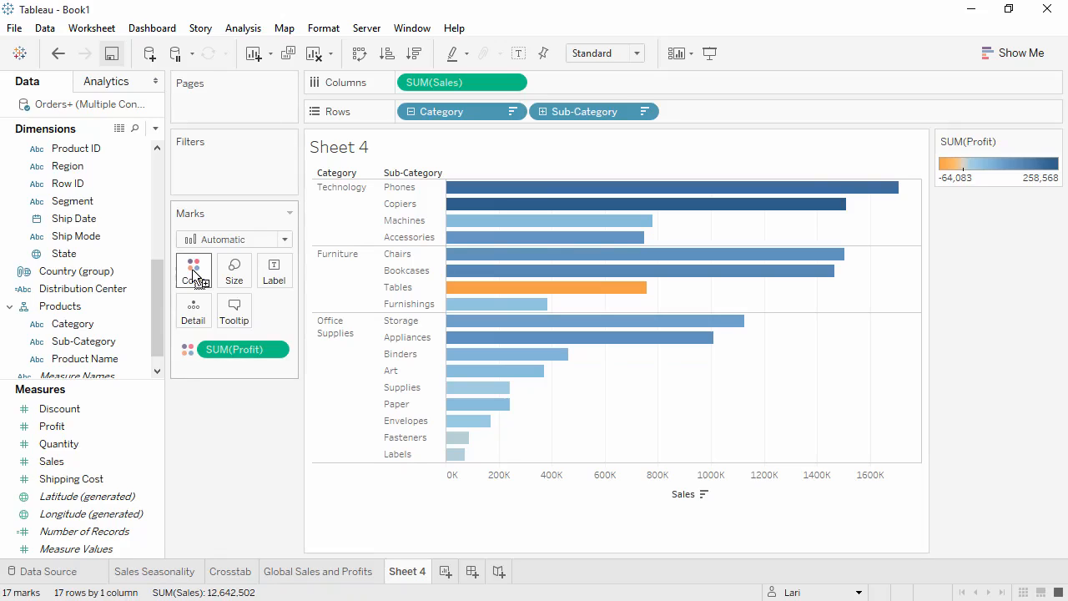
pyautogui.moveTo(156, 275); pyautogui.dragTo(156, 225)
pyautogui.moveTo(111, 165); pyautogui.dragTo(488, 168)
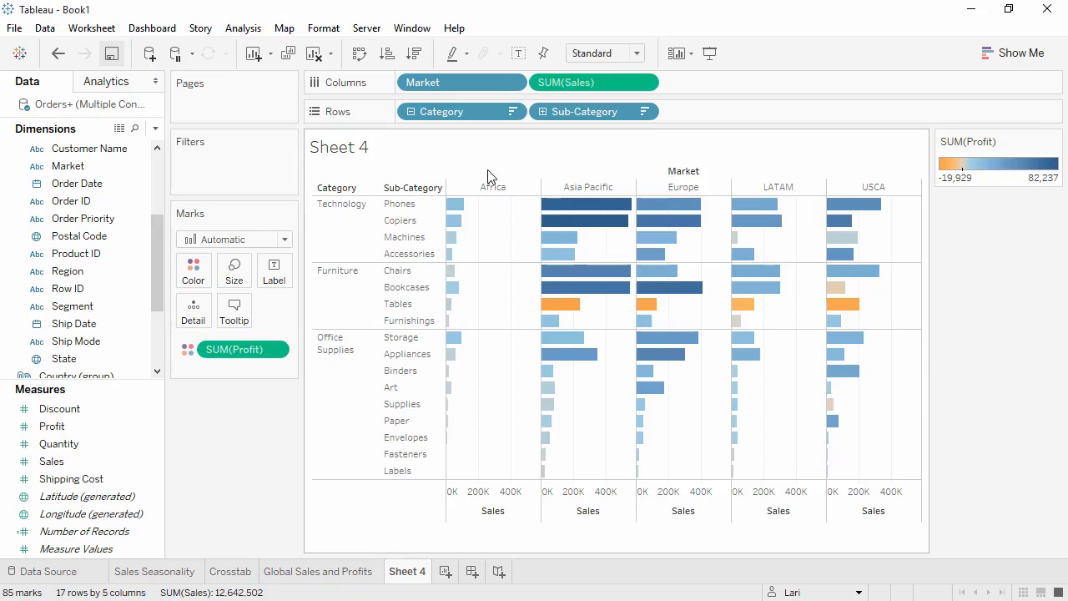
# Group the six Office Supplies sub-categories from Art through Labels into one member
pyautogui.click(401, 395)
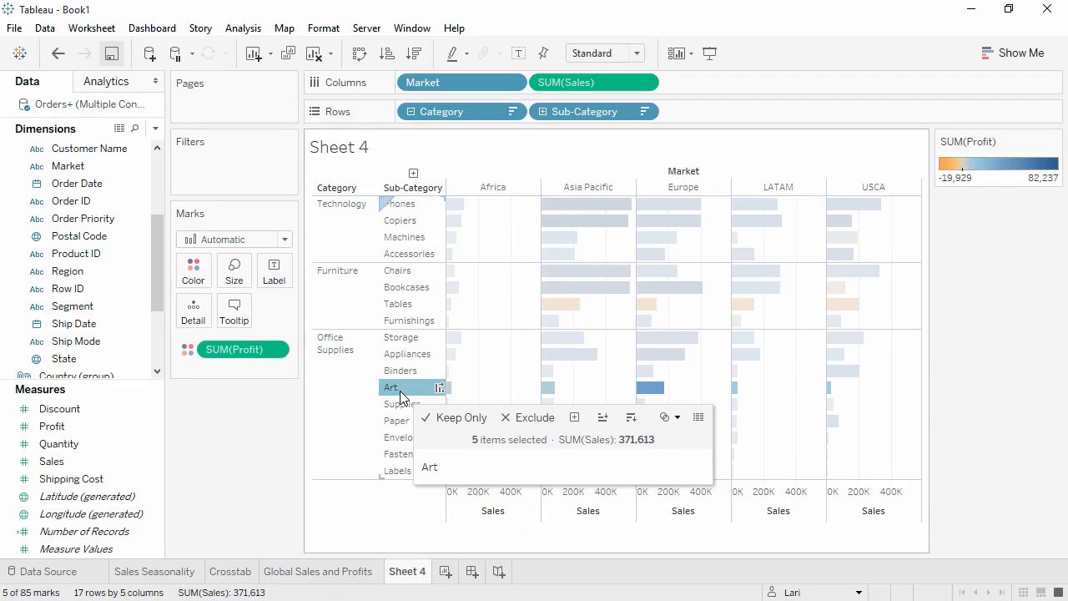
pyautogui.keyDown('shift'); pyautogui.click(397, 470); pyautogui.keyUp('shift')
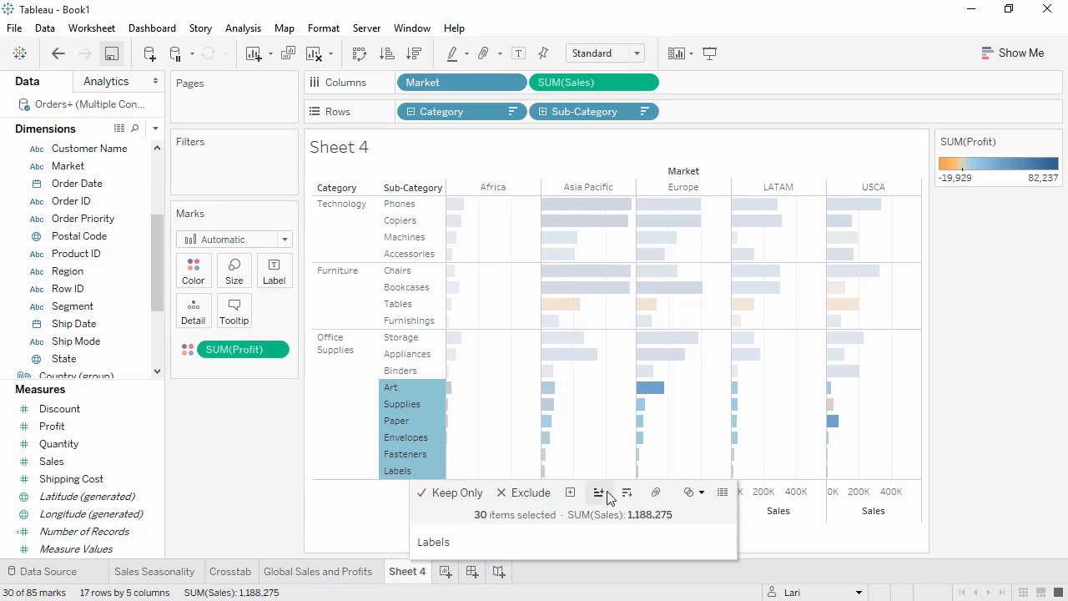
pyautogui.click(656, 498)
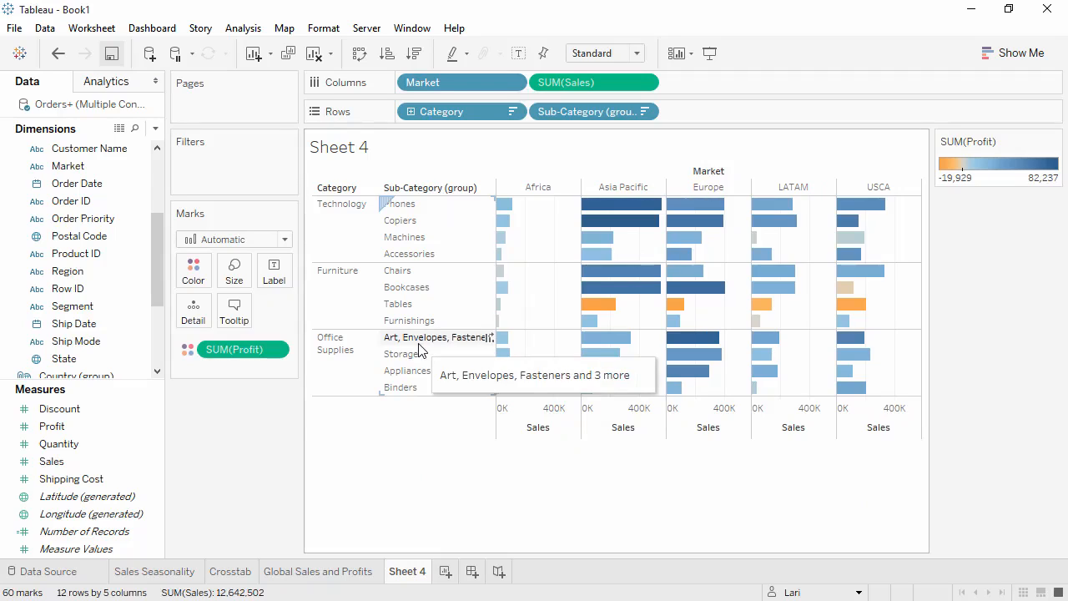
# Set the alias of the new Office Supplies group to Small Office Supplies
pyautogui.click(421, 338)
pyautogui.rightClick(420, 342)
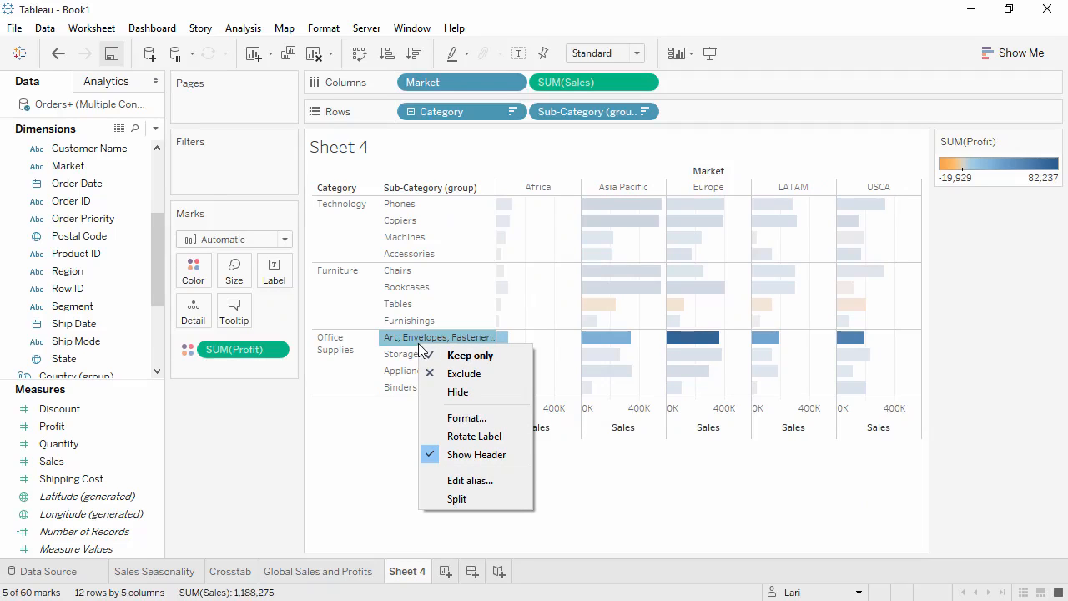
pyautogui.click(468, 480)
pyautogui.write('Small Office Supplies')
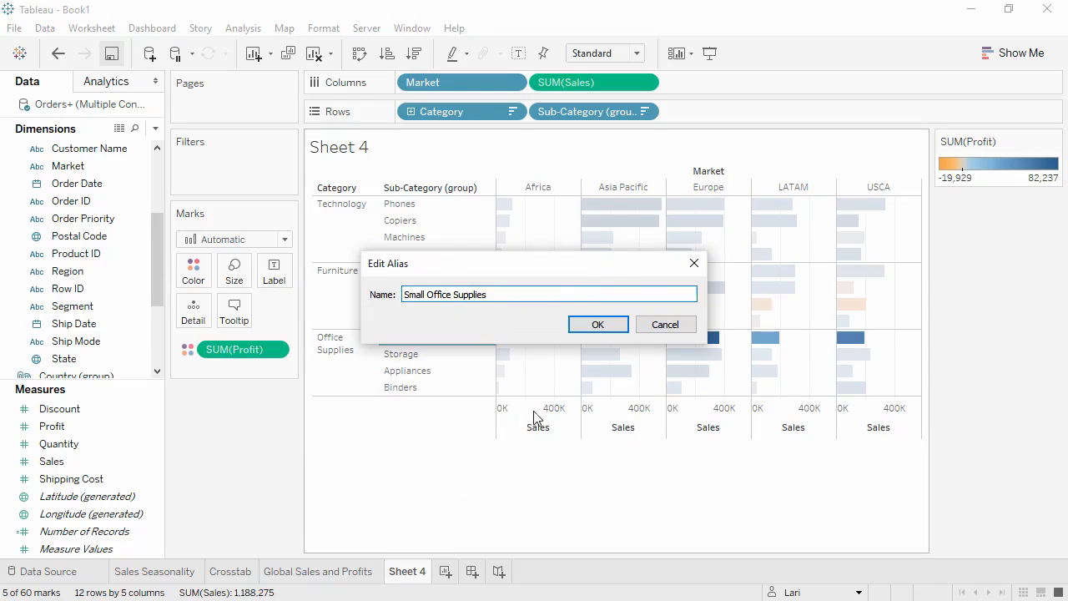
pyautogui.click(596, 325)
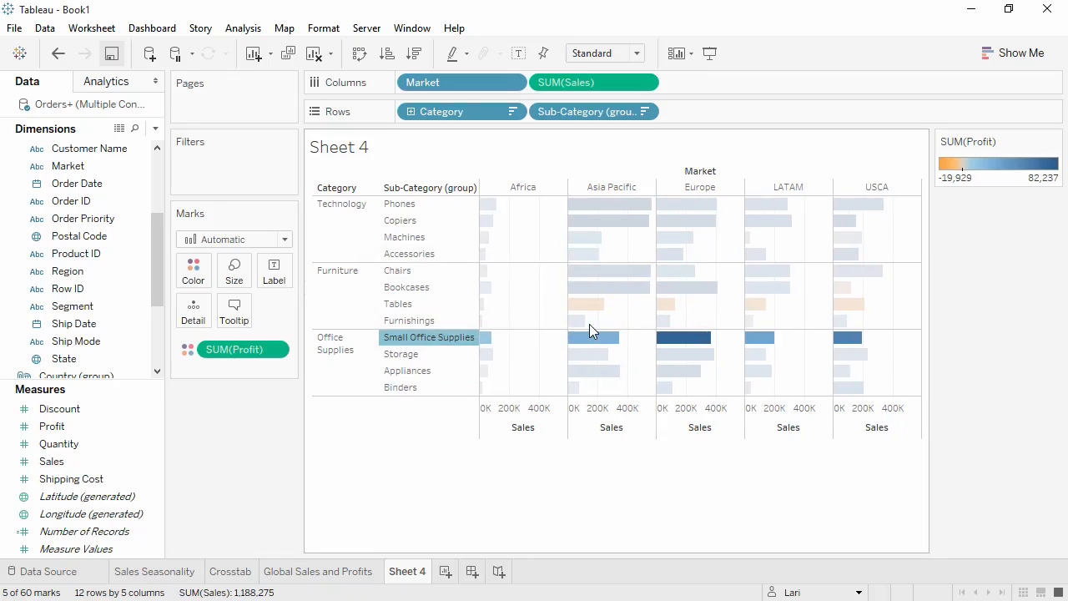
# Remove Market from the chart's columns and swap the rows and columns to get vertical bars
pyautogui.moveTo(473, 81)
pyautogui.mouseDown()
pyautogui.moveTo(349, 243)
pyautogui.moveTo(263, 419)
pyautogui.mouseUp()
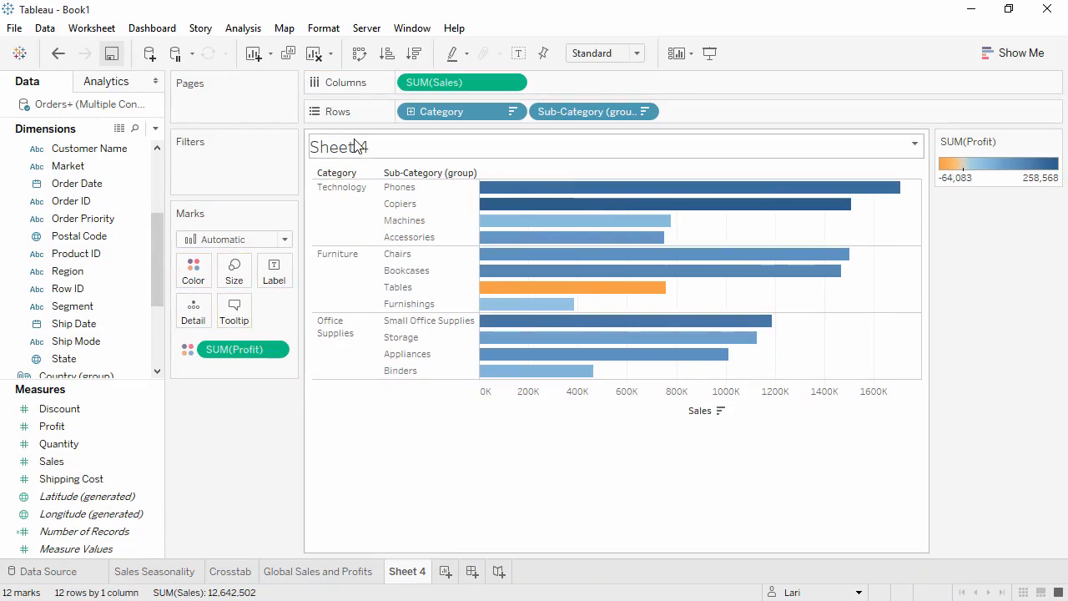
pyautogui.click(360, 54)
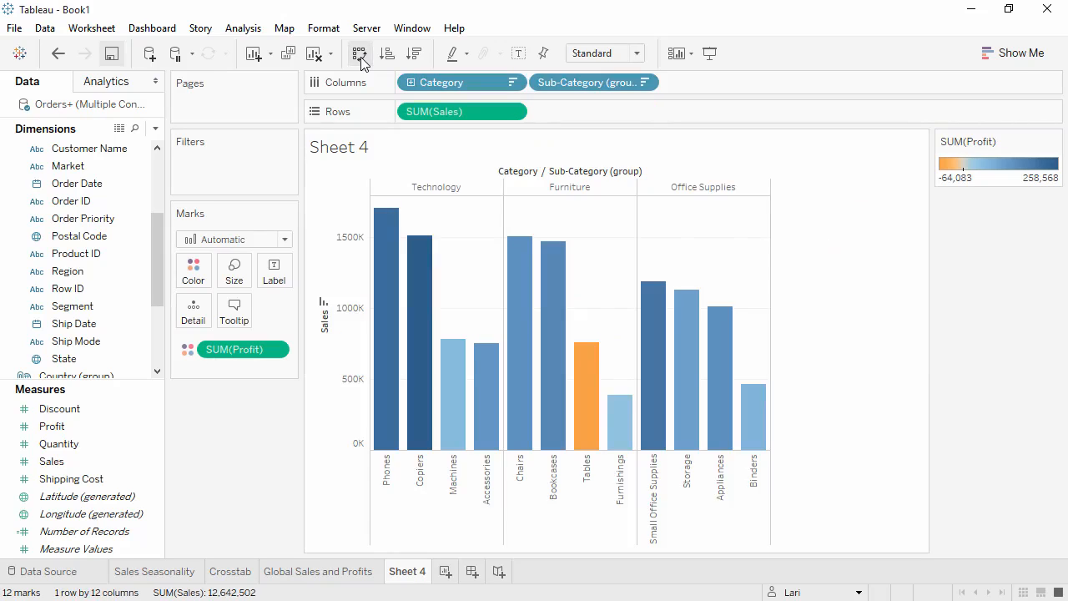
# Hide the field labels for columns and rename the sheet as Sales by Sub-Category
pyautogui.rightClick(522, 173)
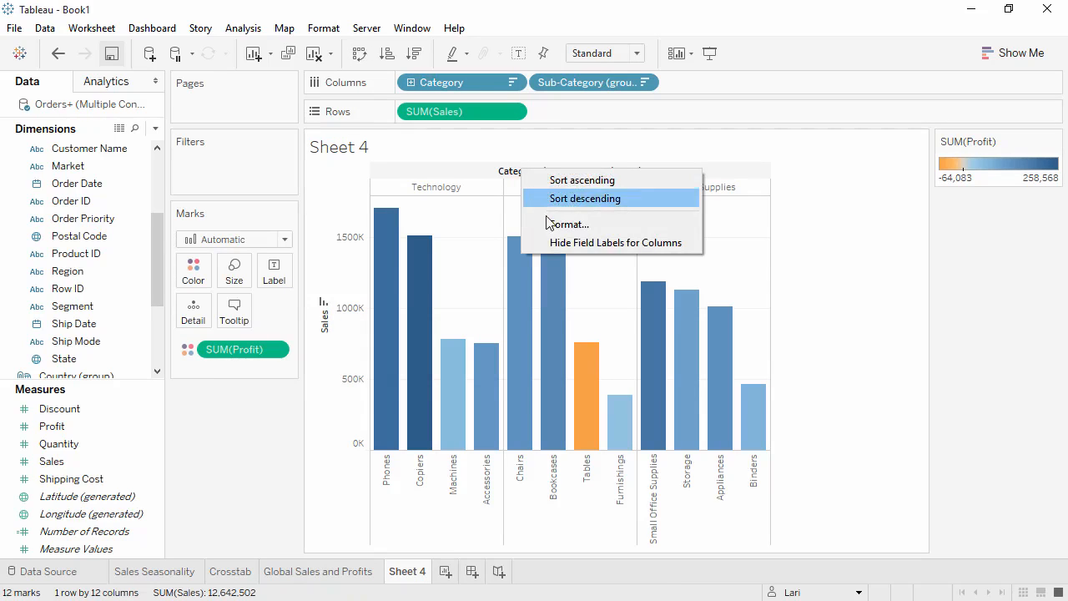
pyautogui.click(558, 243)
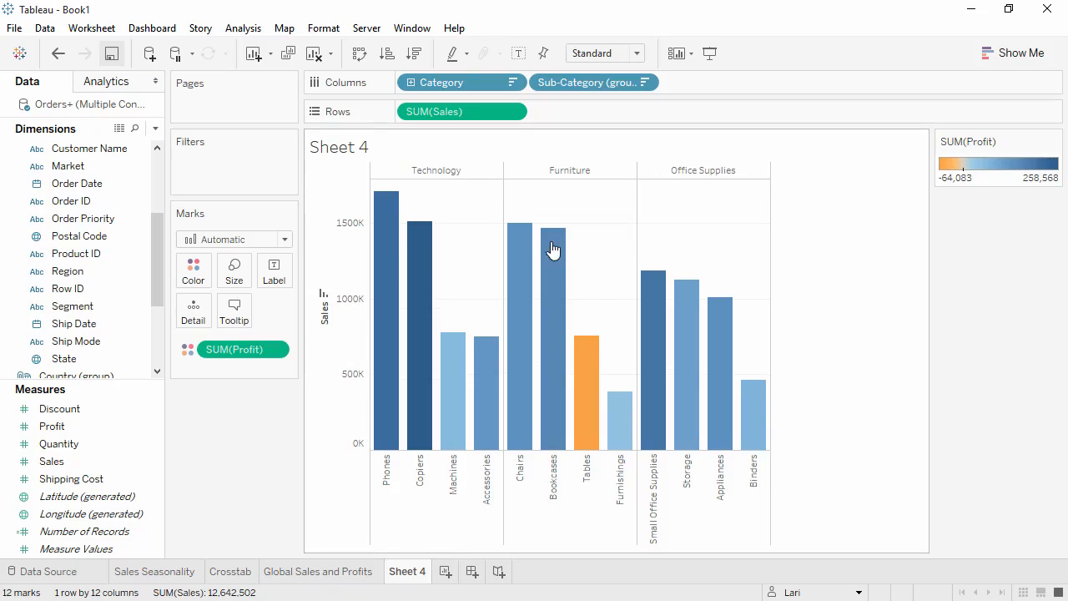
pyautogui.doubleClick(419, 575)
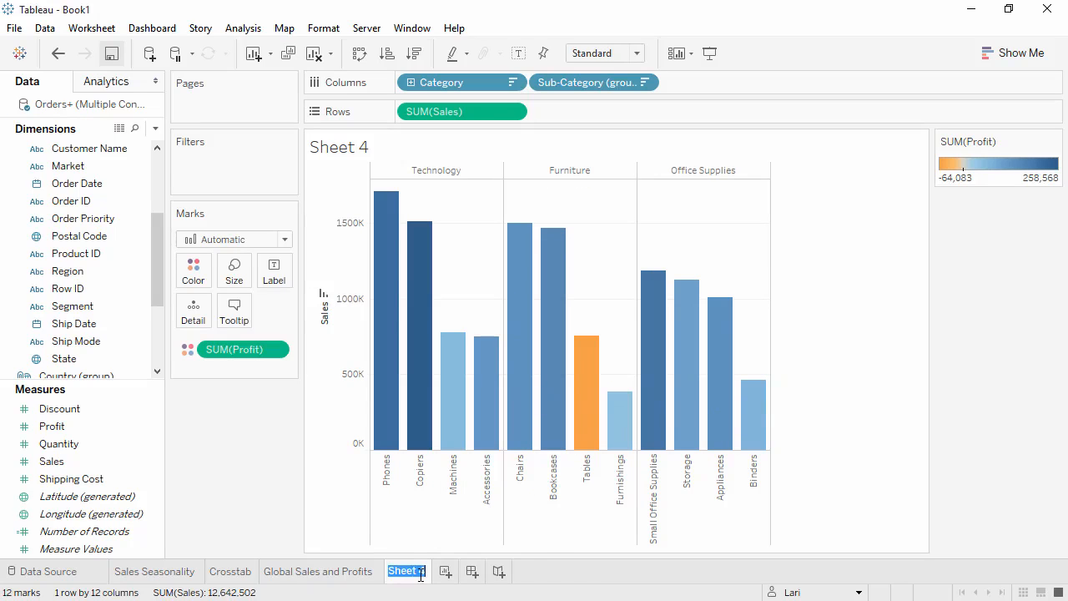
pyautogui.write('Sales by Sub-Category')
pyautogui.press('Return')
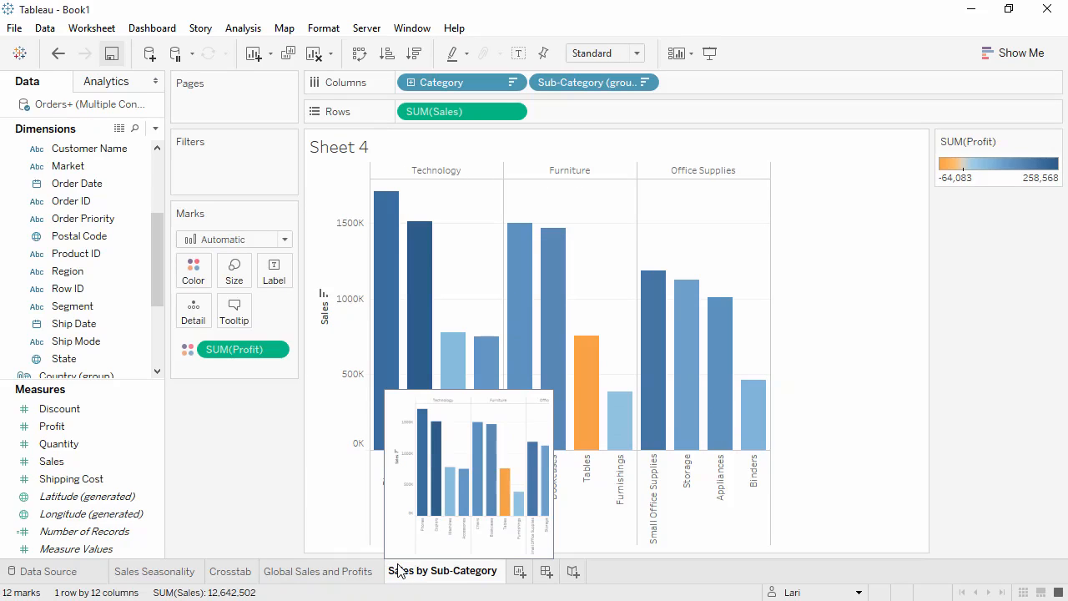
# Create a new worksheet with a scatter plot of Profit on rows against Shipping Cost on columns
pyautogui.click(520, 573)
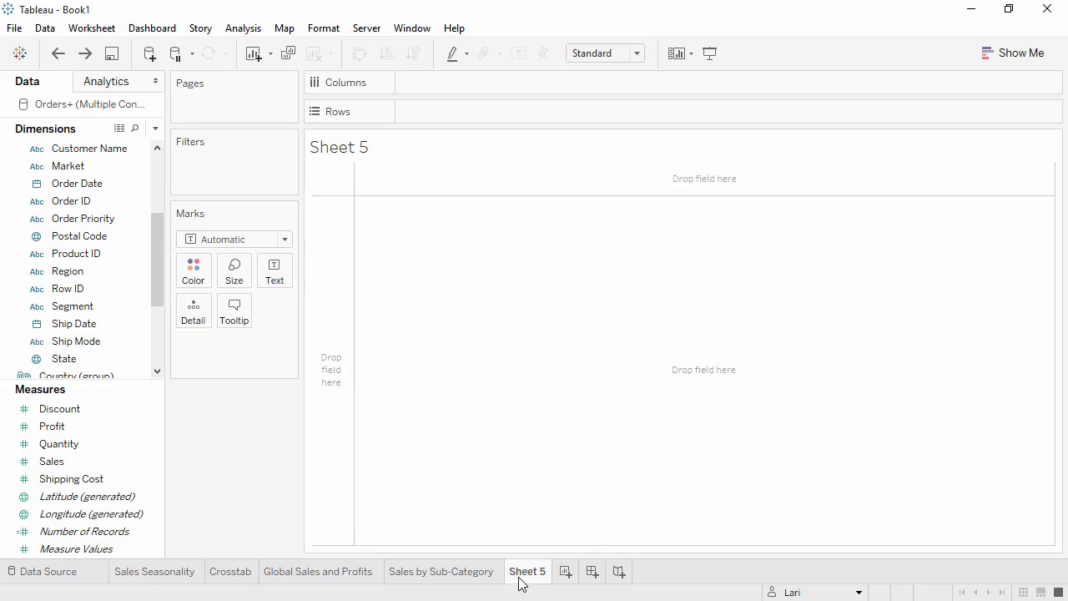
pyautogui.moveTo(98, 427); pyautogui.dragTo(435, 108)
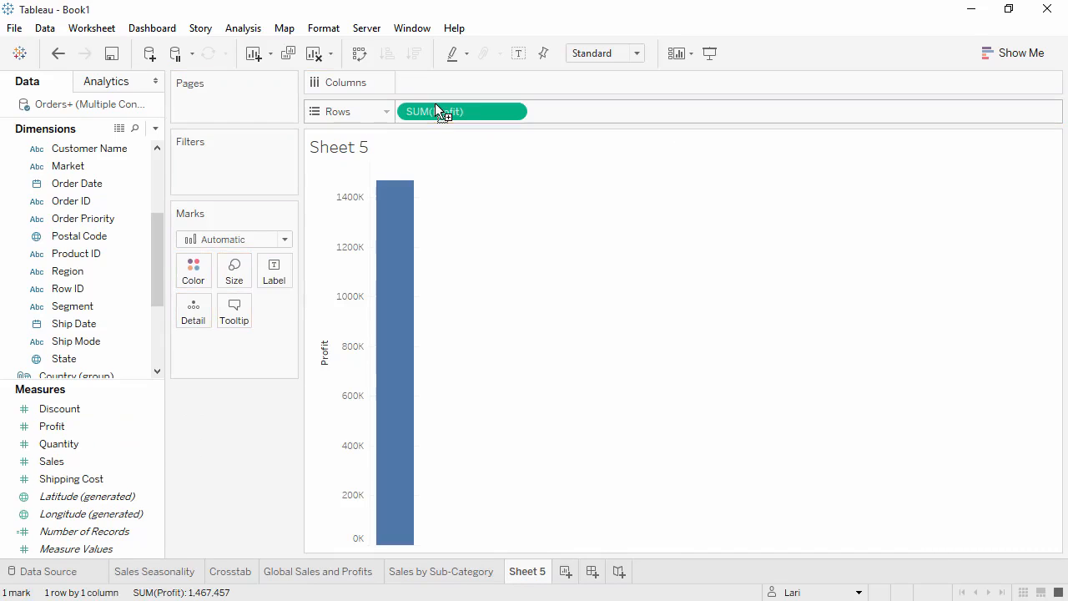
pyautogui.moveTo(99, 486); pyautogui.dragTo(428, 92)
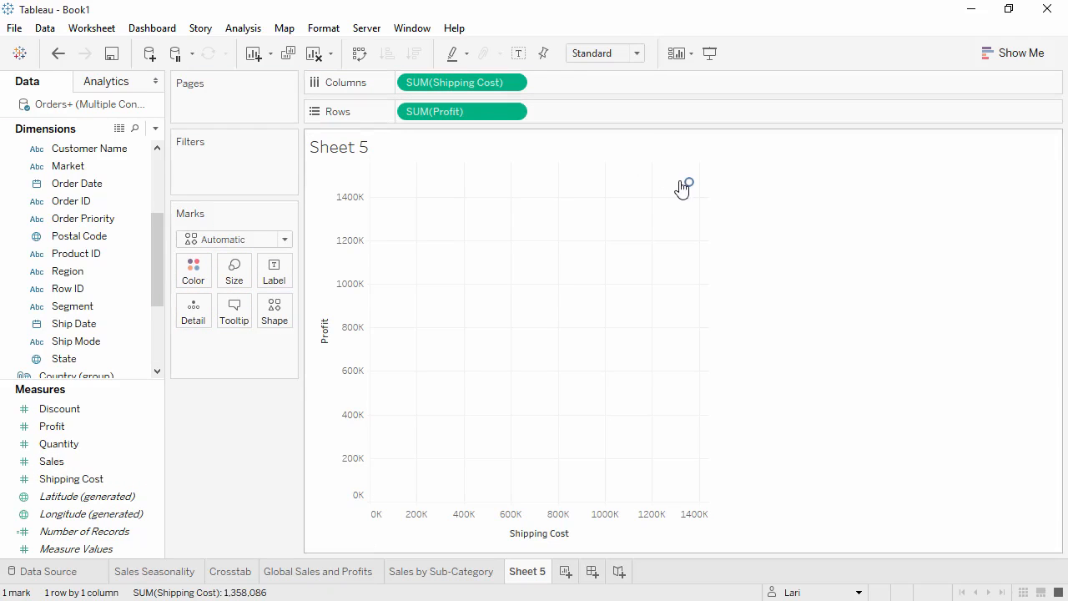
pyautogui.moveTo(688, 185)
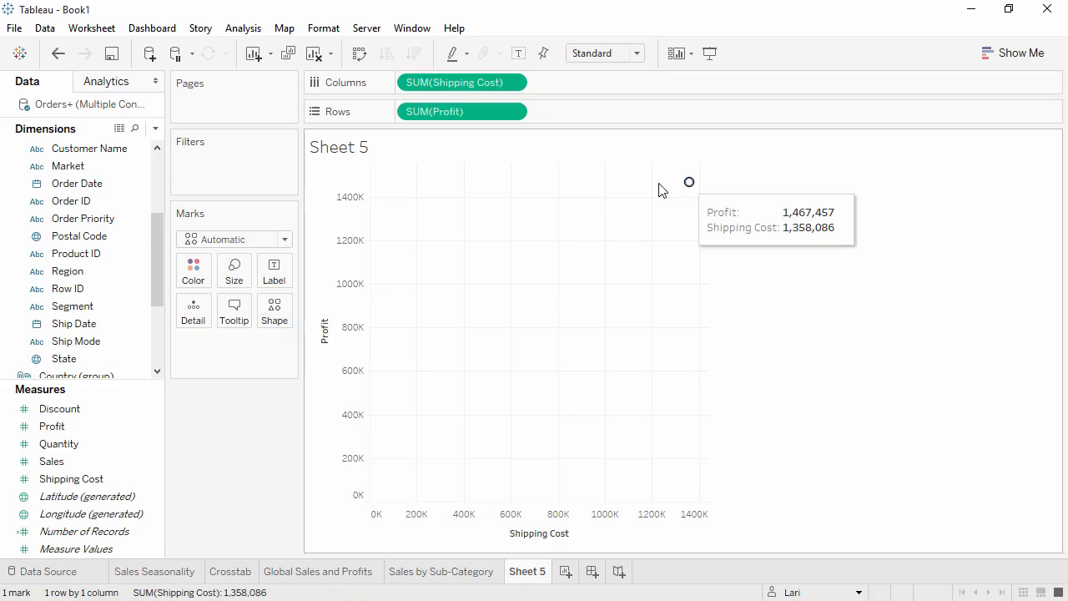
# Color the scatter plot marks by Category and add Customer ID as detail with all its members
pyautogui.moveTo(151, 230); pyautogui.dragTo(150, 275)
pyautogui.moveTo(111, 322); pyautogui.dragTo(197, 278)
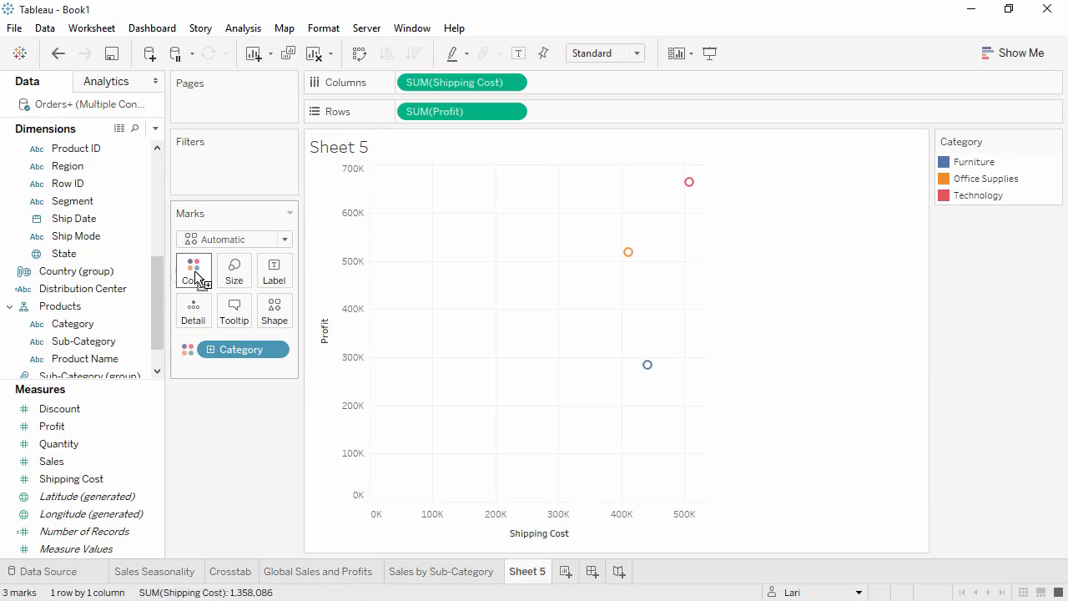
pyautogui.moveTo(157, 303); pyautogui.dragTo(145, 254)
pyautogui.scroll(2, 142, 242)
pyautogui.moveTo(94, 166); pyautogui.dragTo(194, 318)
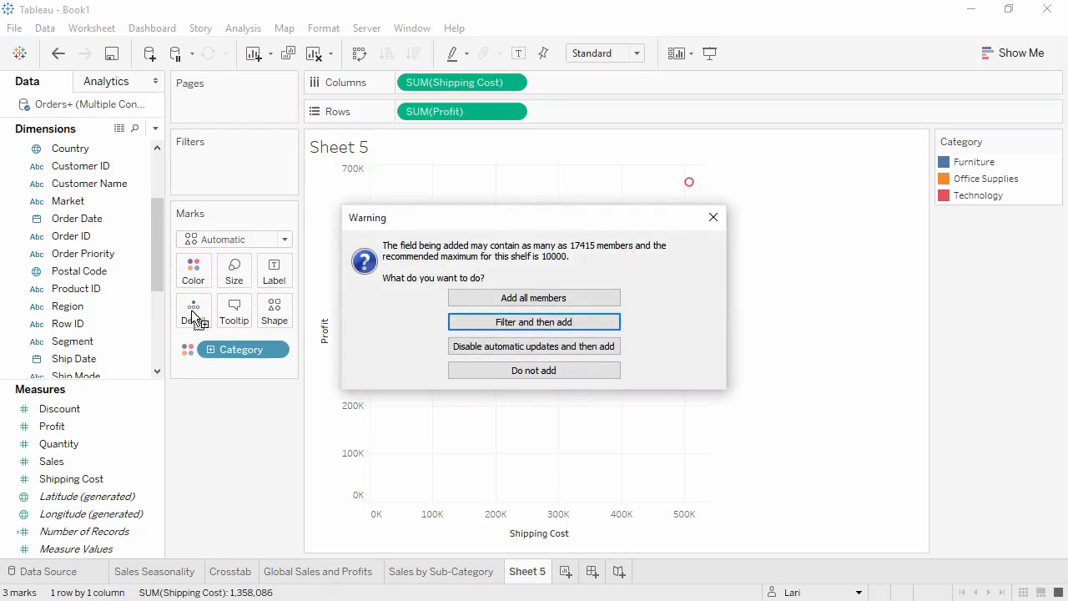
pyautogui.click(455, 300)
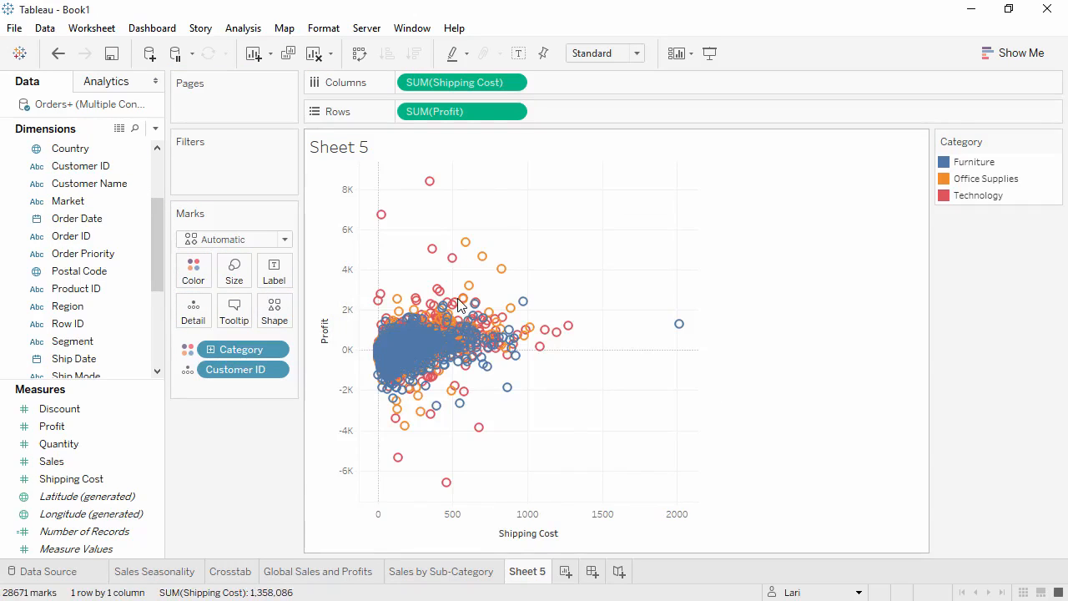
# Try disaggregating the scatter plot's measures and undo the change
pyautogui.moveTo(462, 302)
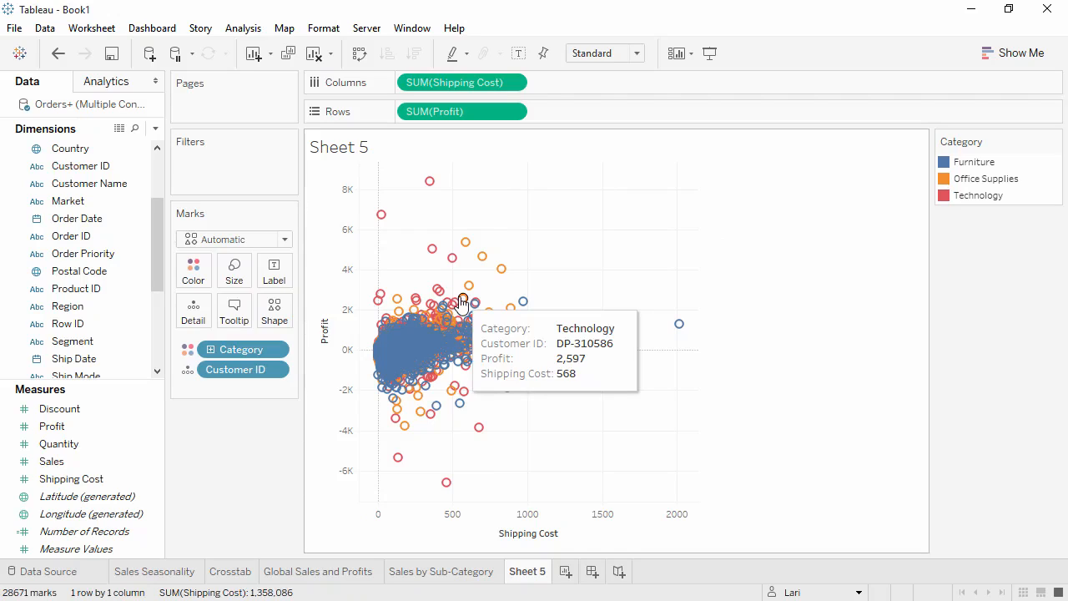
pyautogui.moveTo(390, 227)
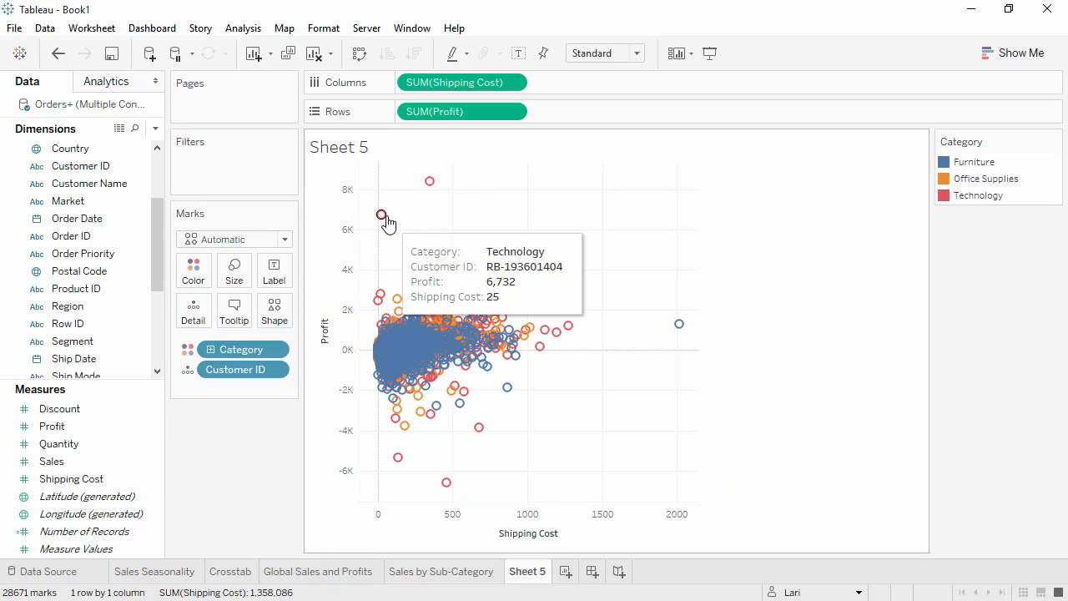
pyautogui.click(234, 30)
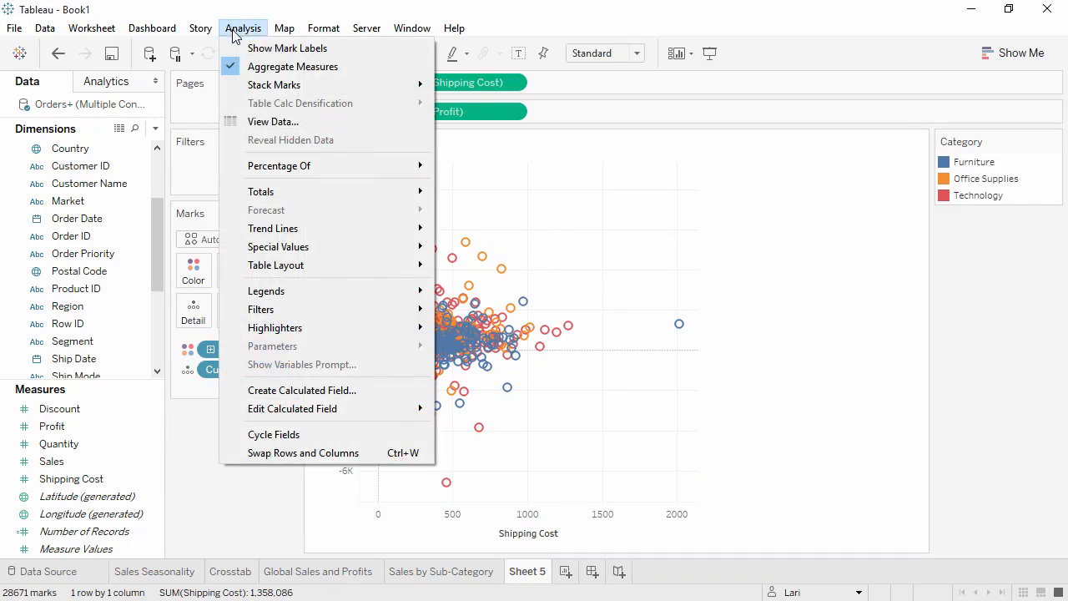
pyautogui.click(248, 66)
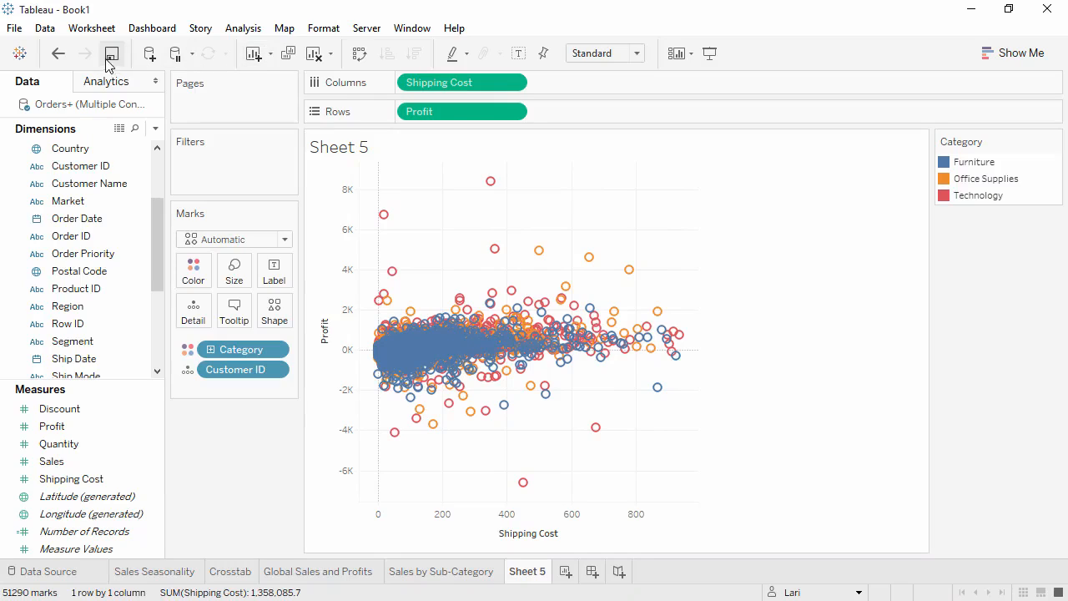
pyautogui.click(57, 55)
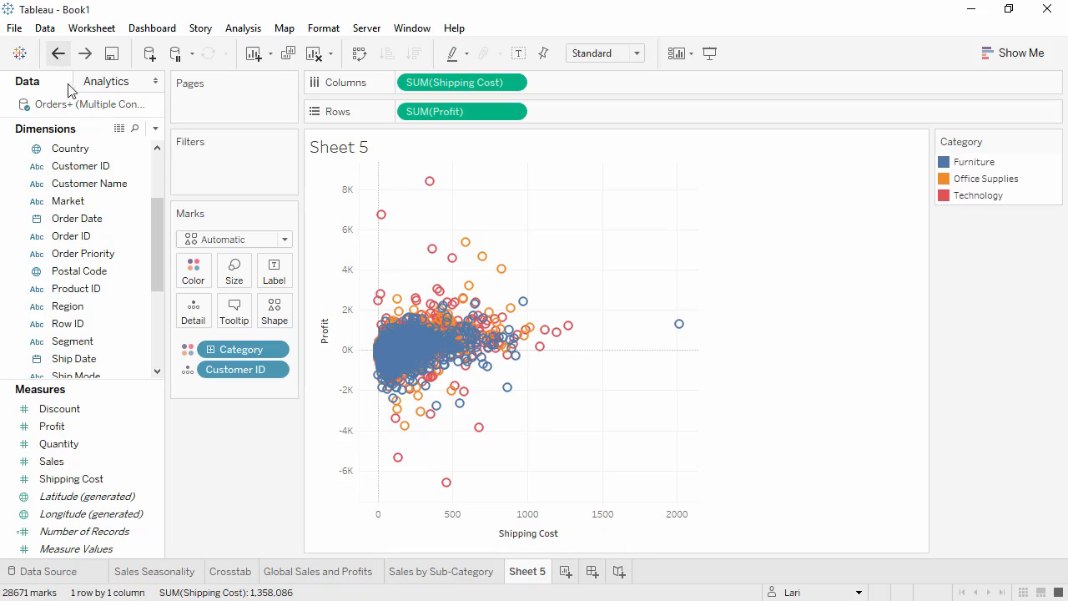
# Switch Category from color to label on the scatter plot and add Sub-Category as a second label
pyautogui.click(188, 351)
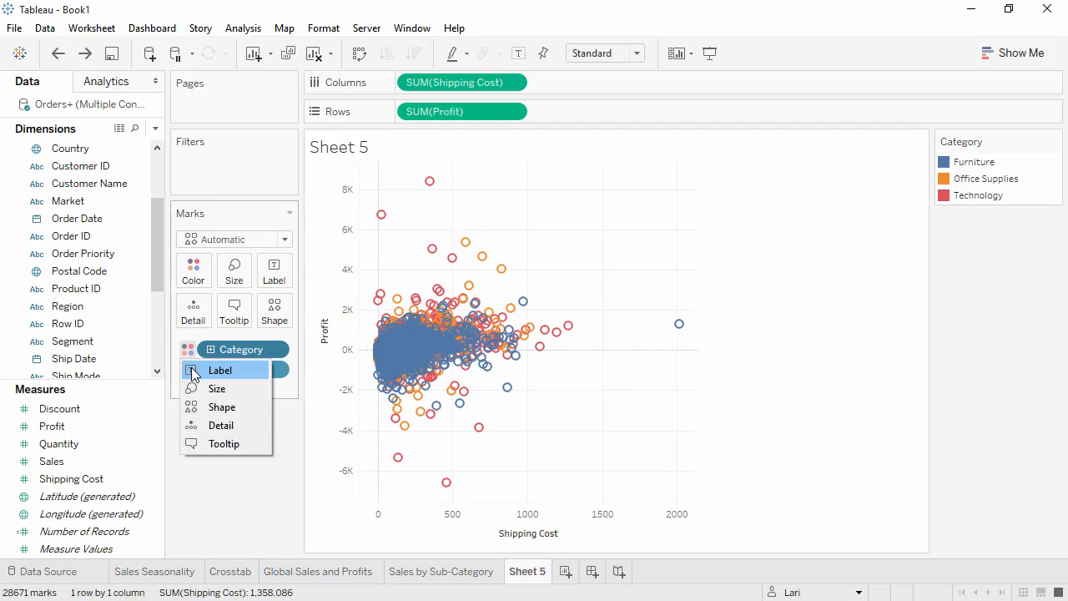
pyautogui.click(218, 370)
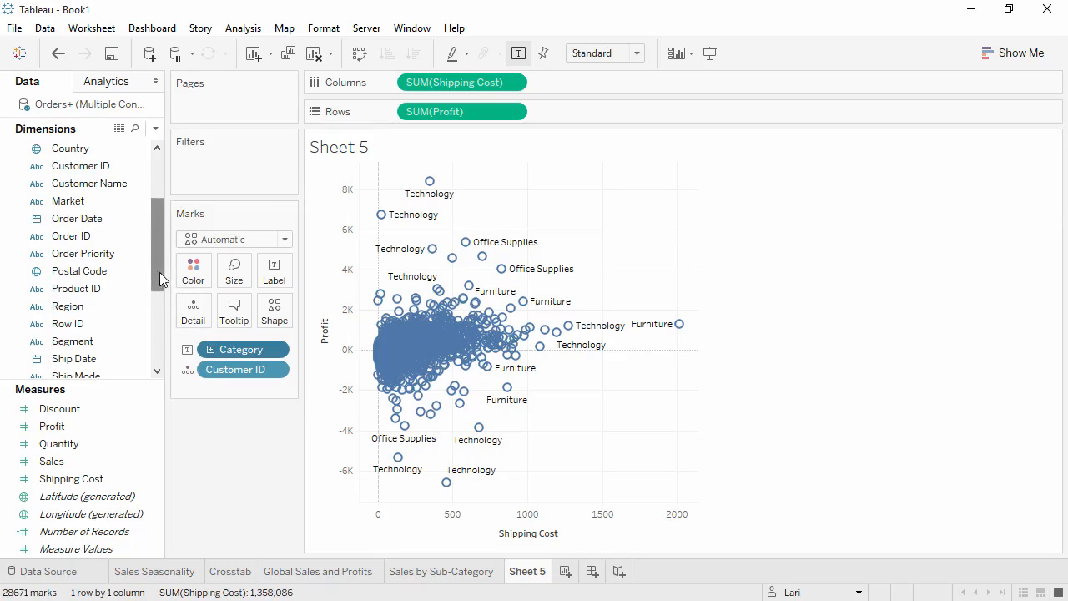
pyautogui.moveTo(158, 272); pyautogui.dragTo(153, 348)
pyautogui.moveTo(84, 305); pyautogui.dragTo(276, 278)
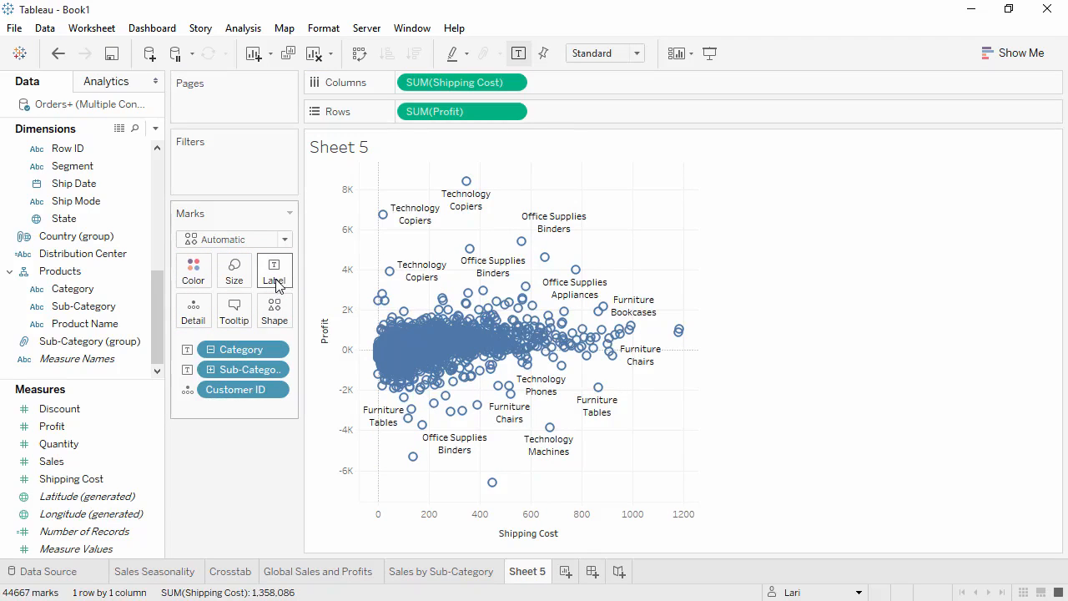
# Italicize the Sub-Category line of the mark labels and turn the mark labels off
pyautogui.click(280, 286)
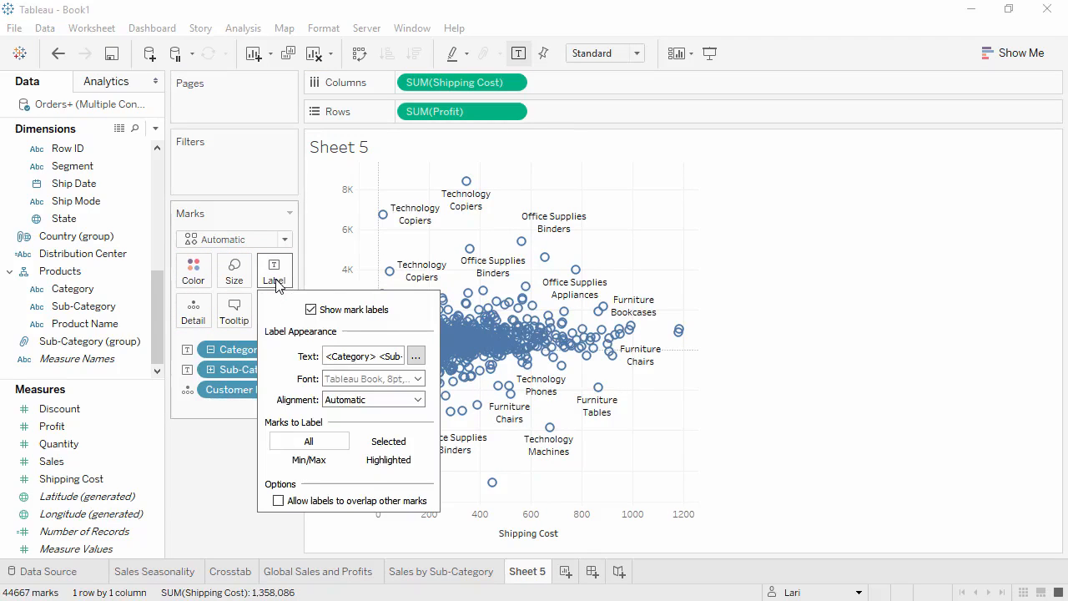
pyautogui.click(416, 357)
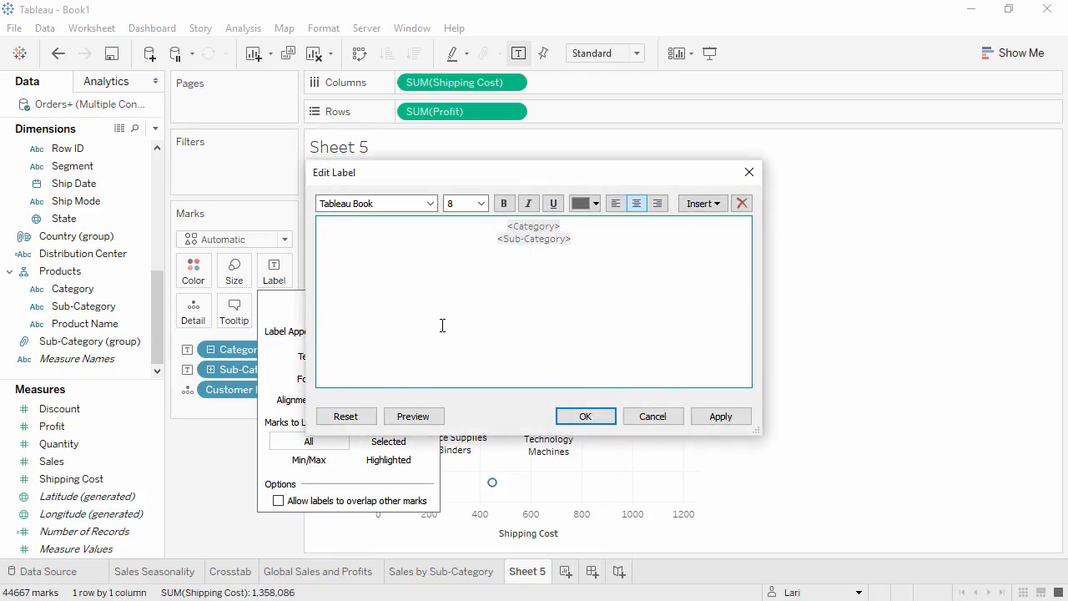
pyautogui.moveTo(539, 239); pyautogui.dragTo(484, 239)
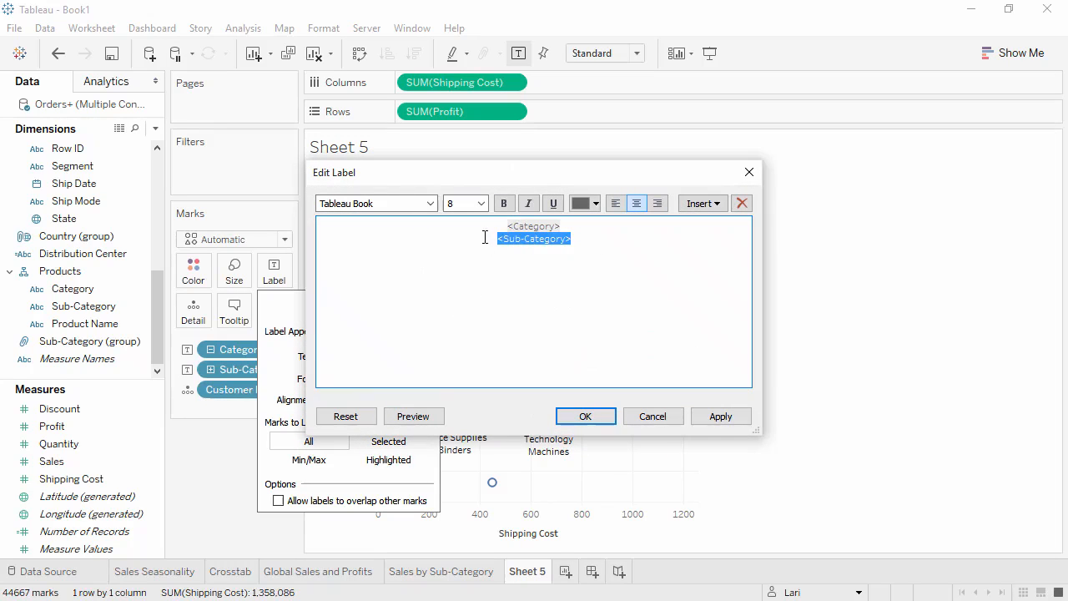
pyautogui.click(527, 203)
pyautogui.click(576, 417)
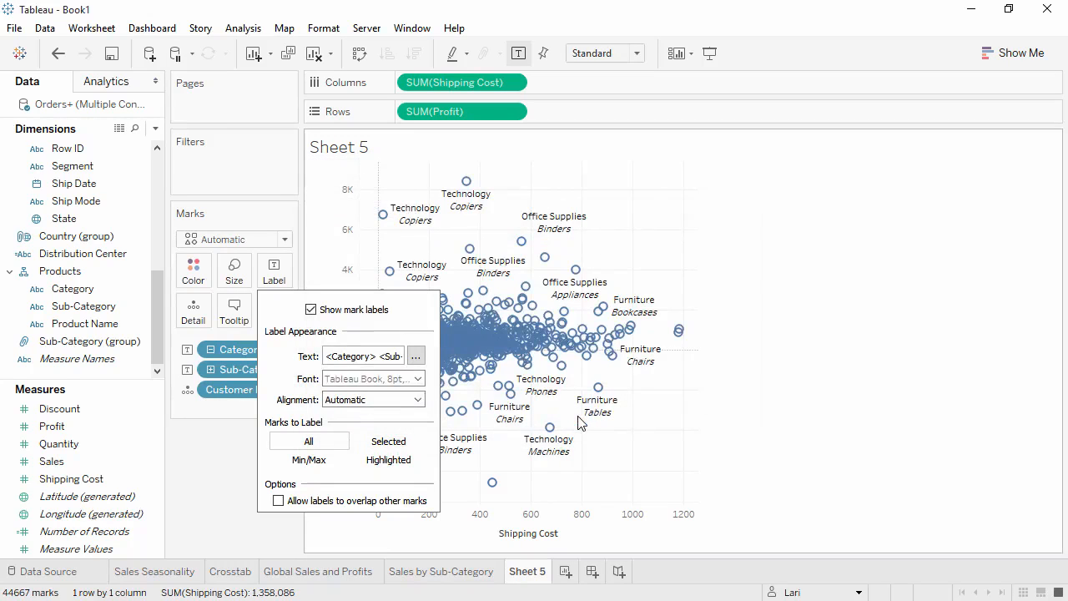
pyautogui.click(311, 309)
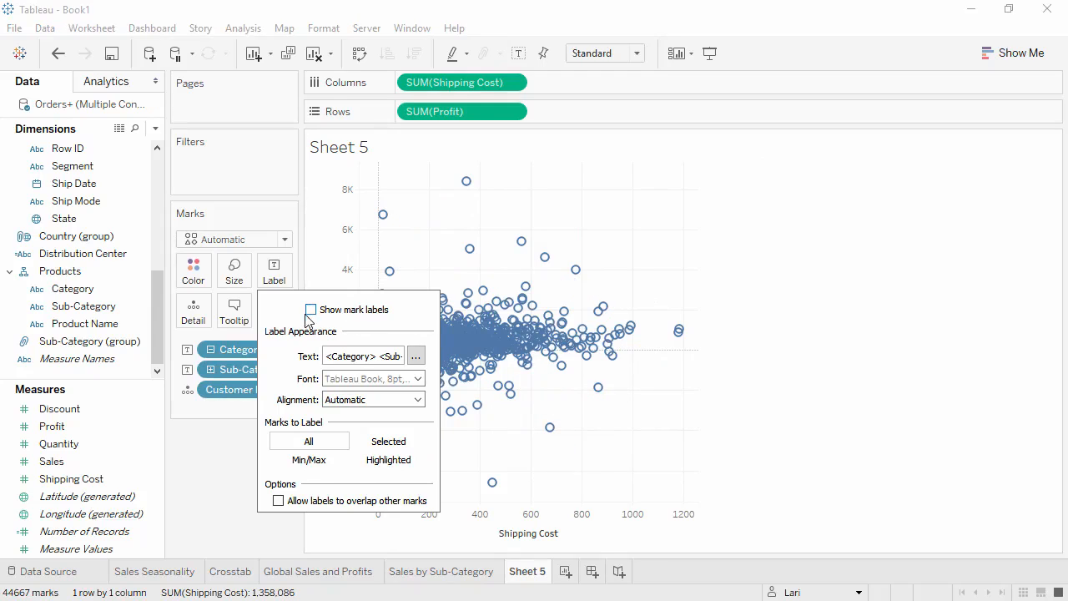
pyautogui.click(209, 455)
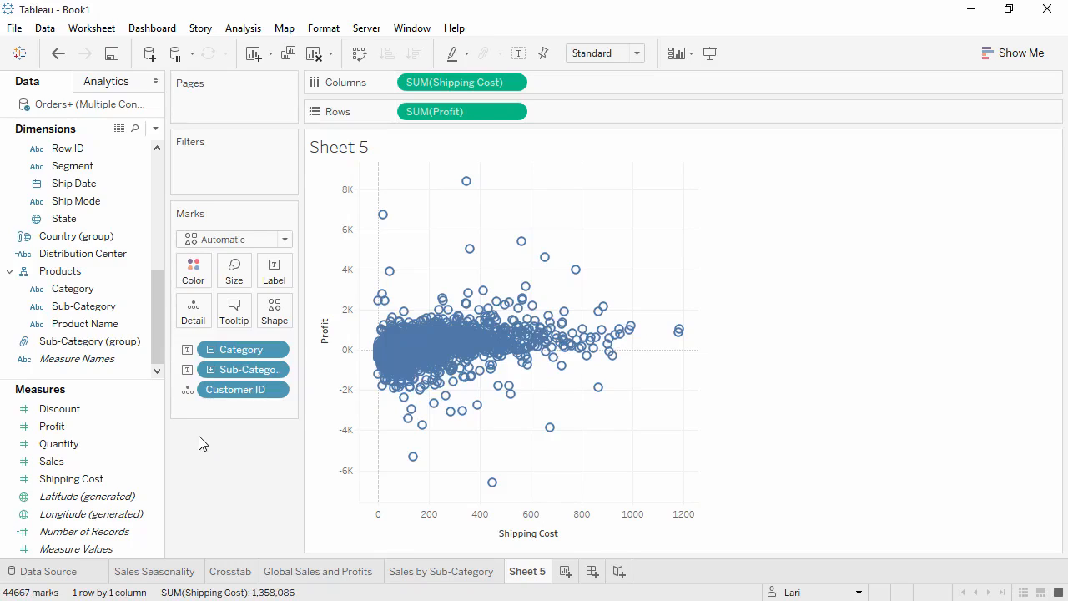
# Size the scatter plot marks by the Returned field
pyautogui.moveTo(158, 351); pyautogui.dragTo(157, 225)
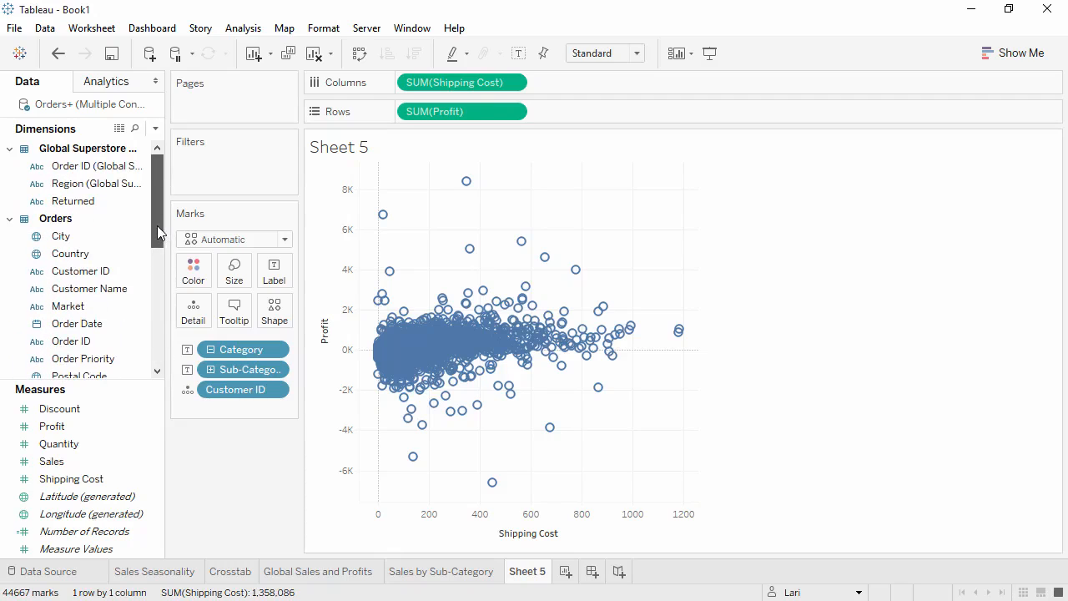
pyautogui.click(87, 205)
pyautogui.moveTo(91, 211); pyautogui.dragTo(236, 279)
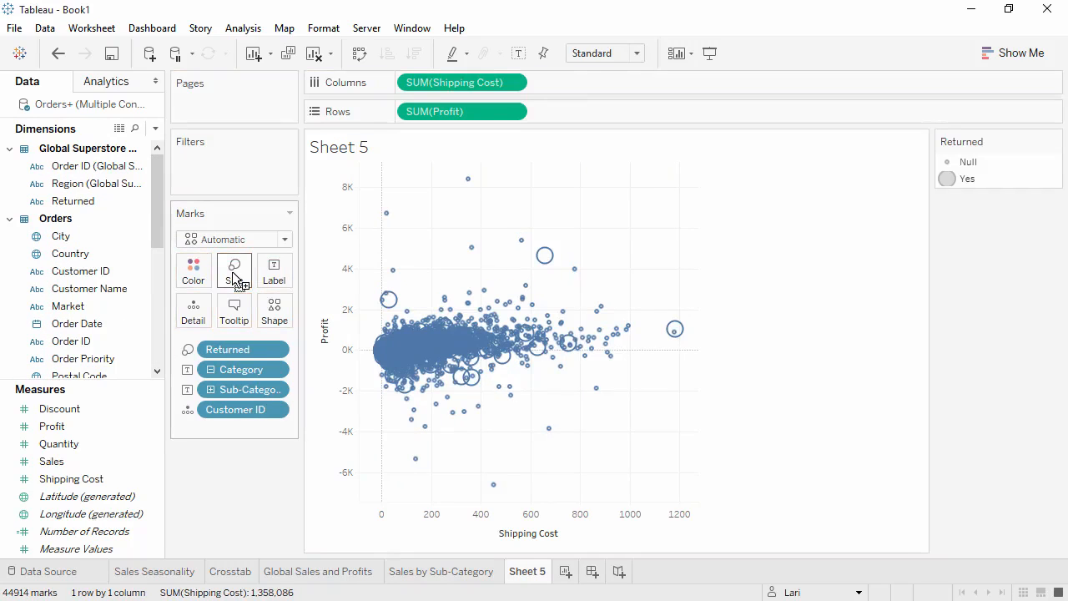
# Remove Sub-Category and Returned from the scatter plot's marks and switch Category from label to color
pyautogui.moveTo(676, 331)
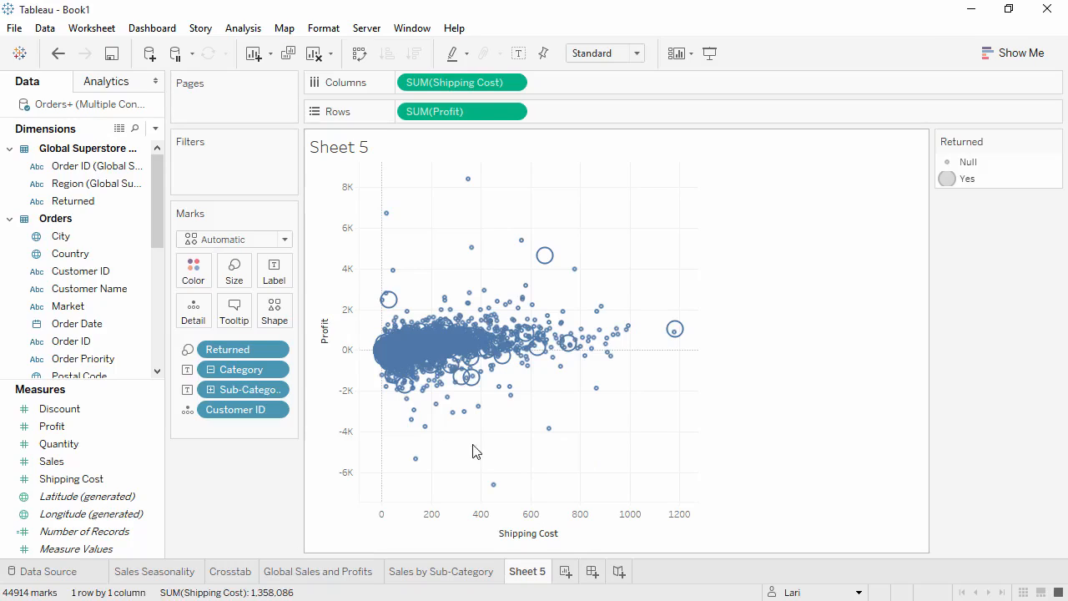
pyautogui.moveTo(244, 391); pyautogui.dragTo(240, 465)
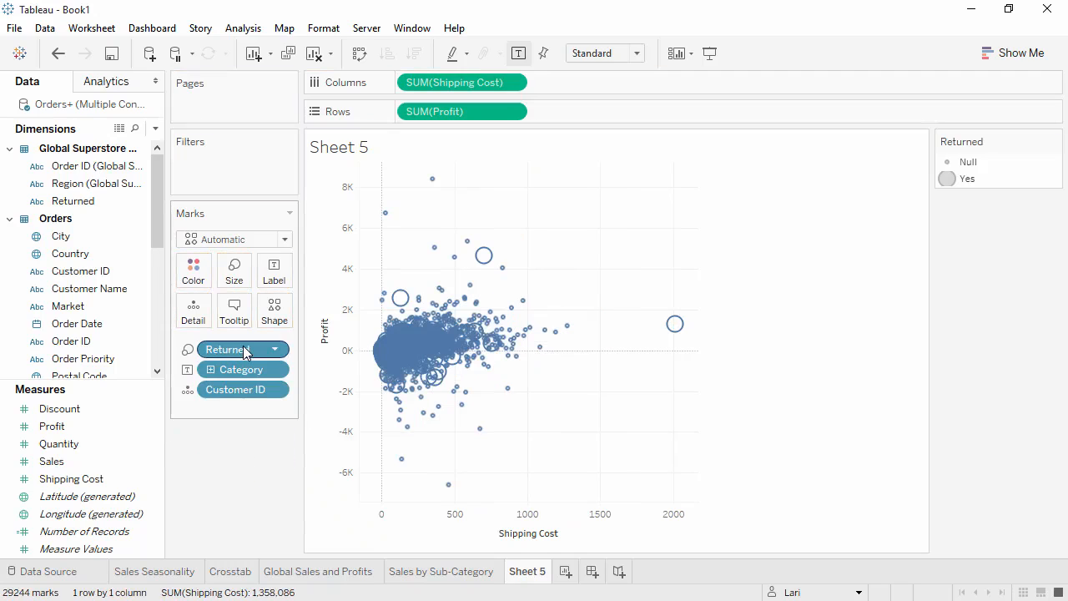
pyautogui.moveTo(243, 345); pyautogui.dragTo(238, 467)
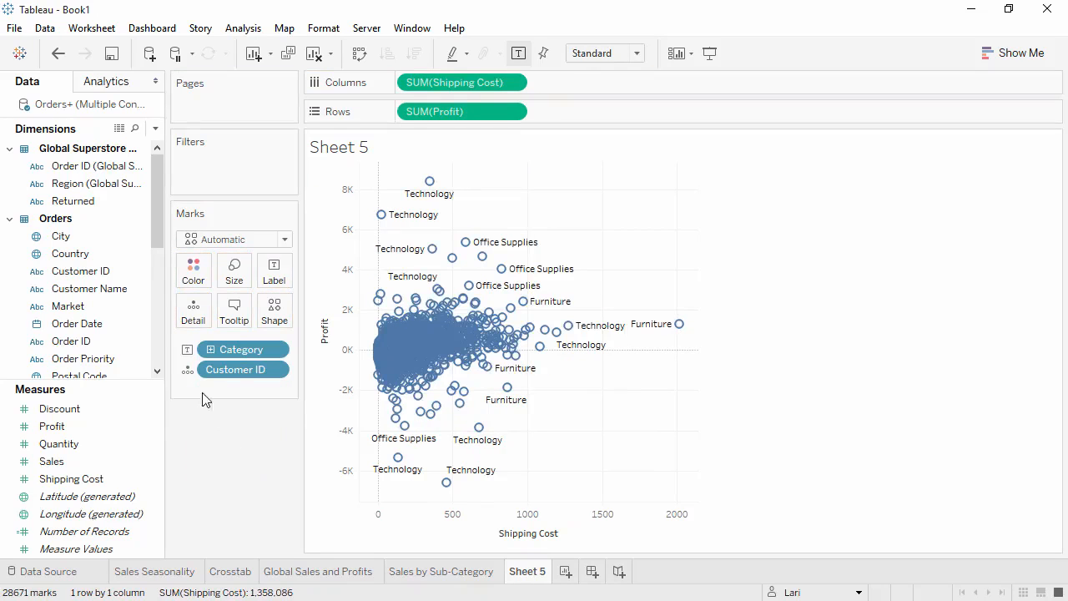
pyautogui.click(189, 349)
pyautogui.click(194, 369)
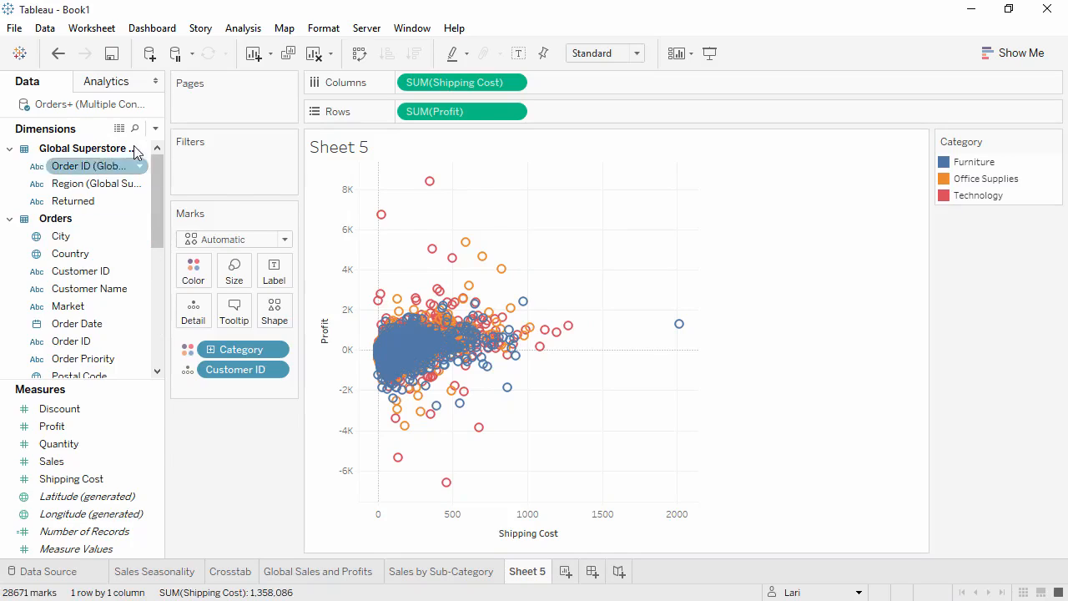
# Try trend lines on the scatter plot, examine the Furniture line's equation and fit, and remove the lines
pyautogui.click(117, 86)
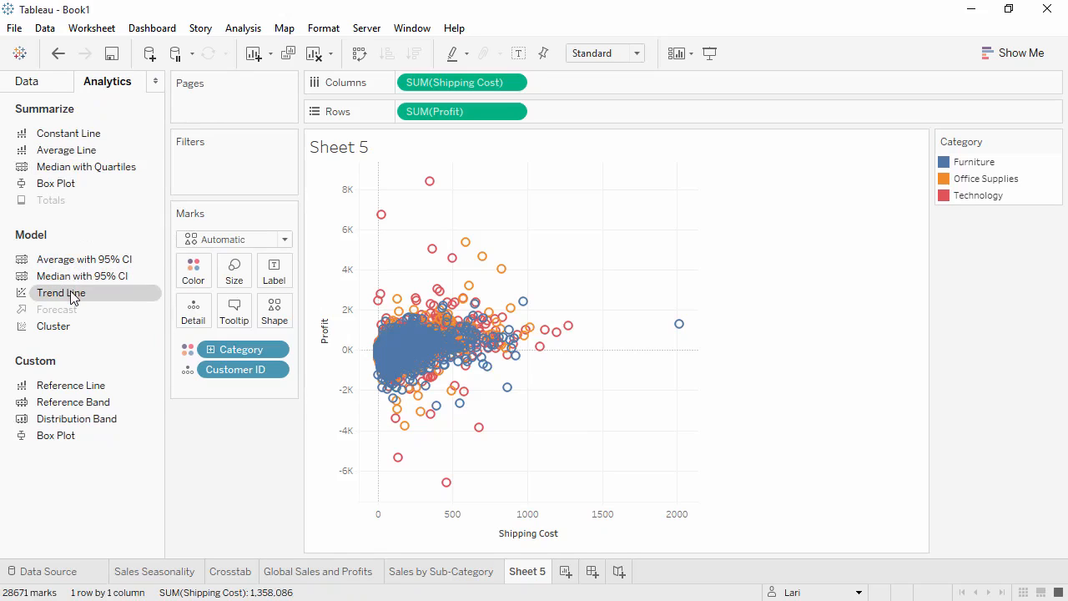
pyautogui.moveTo(74, 290); pyautogui.dragTo(466, 196)
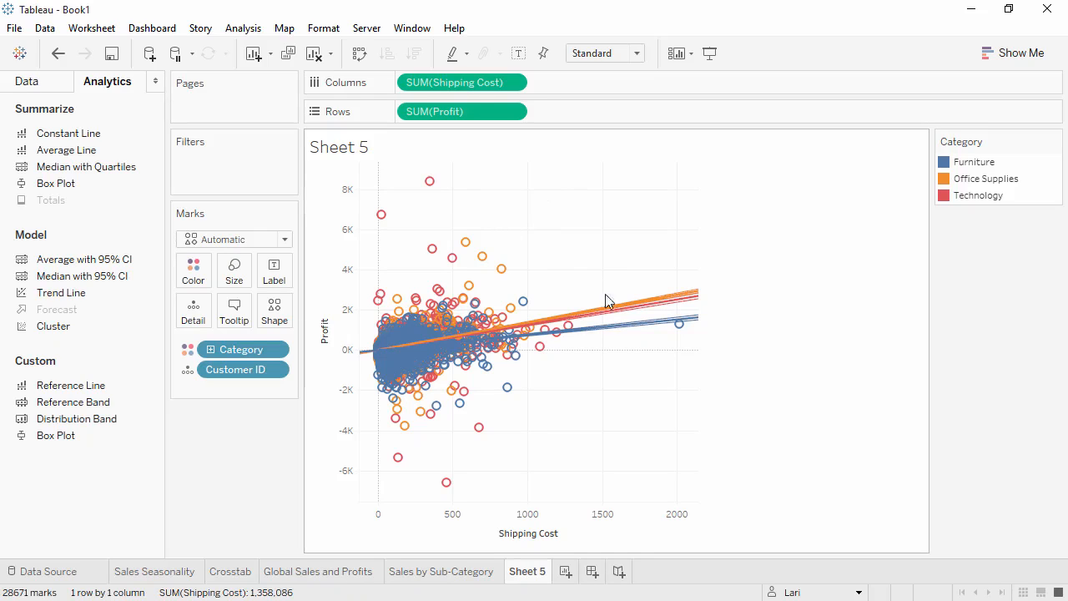
pyautogui.moveTo(627, 333)
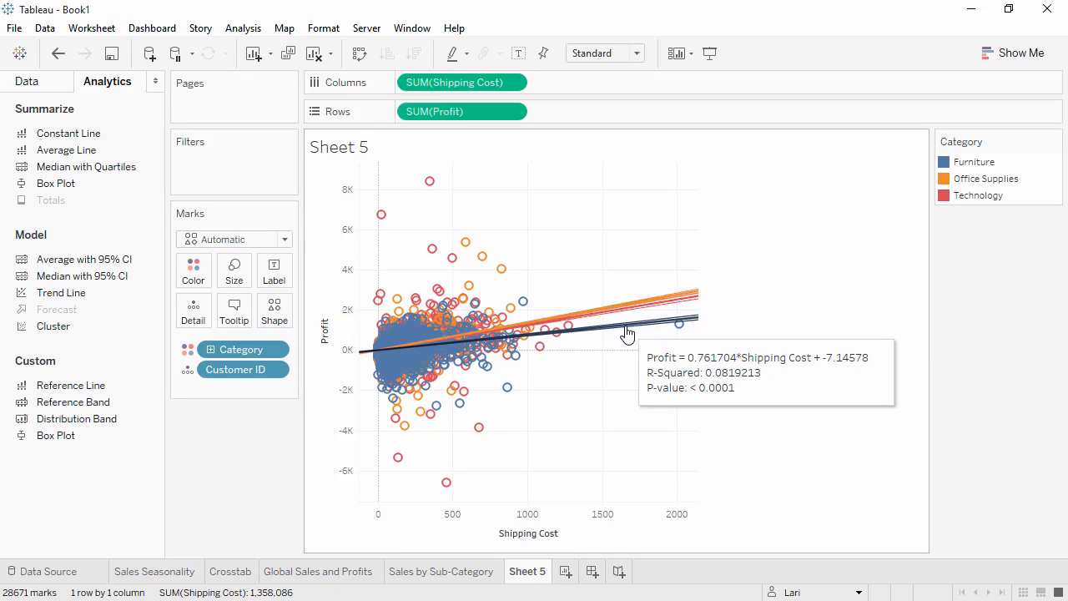
pyautogui.moveTo(627, 333); pyautogui.dragTo(230, 457)
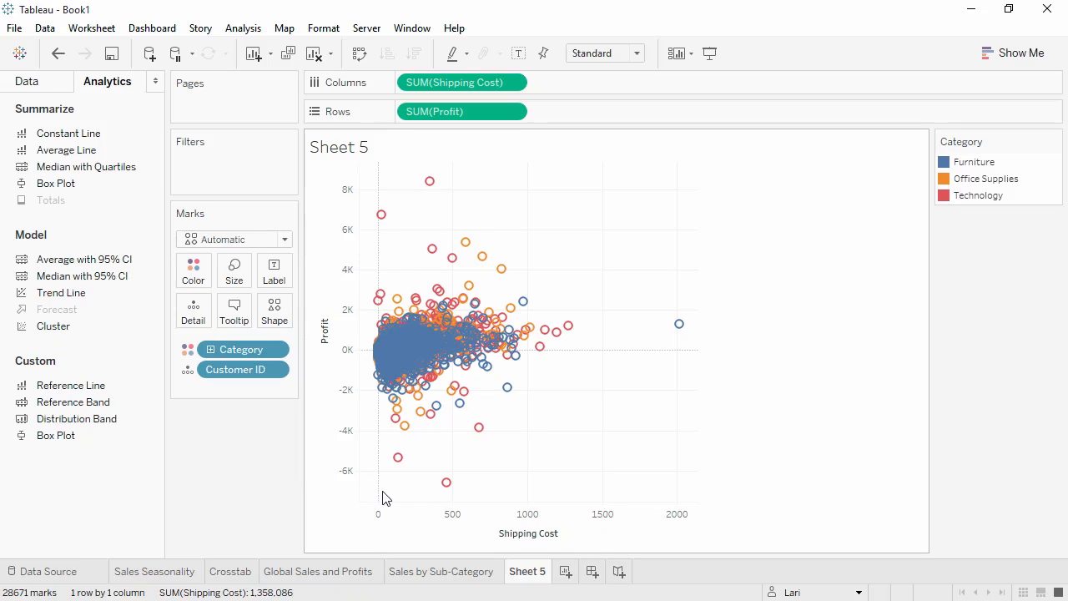
# Select the scatter plot's lowest-profit marks and view their summary and full underlying data
pyautogui.moveTo(383, 498); pyautogui.dragTo(545, 406)
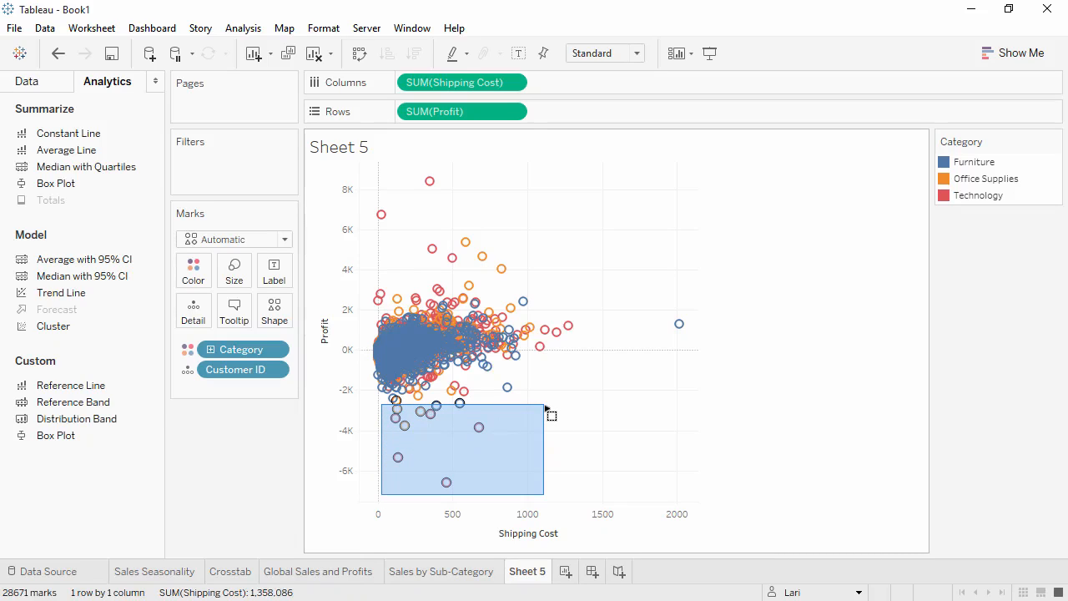
pyautogui.moveTo(545, 408); pyautogui.dragTo(547, 410)
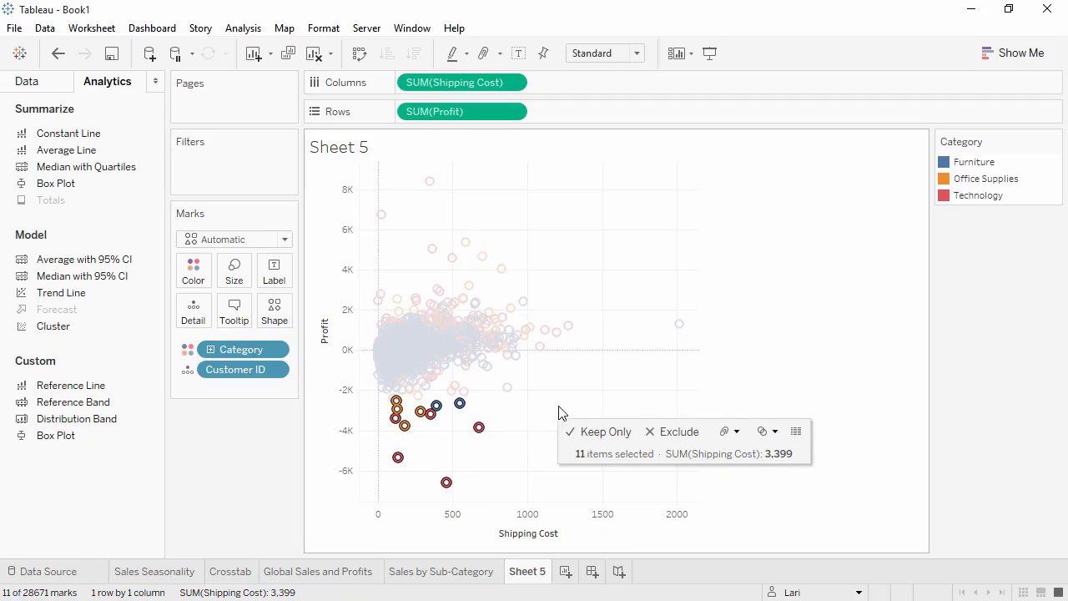
pyautogui.click(797, 432)
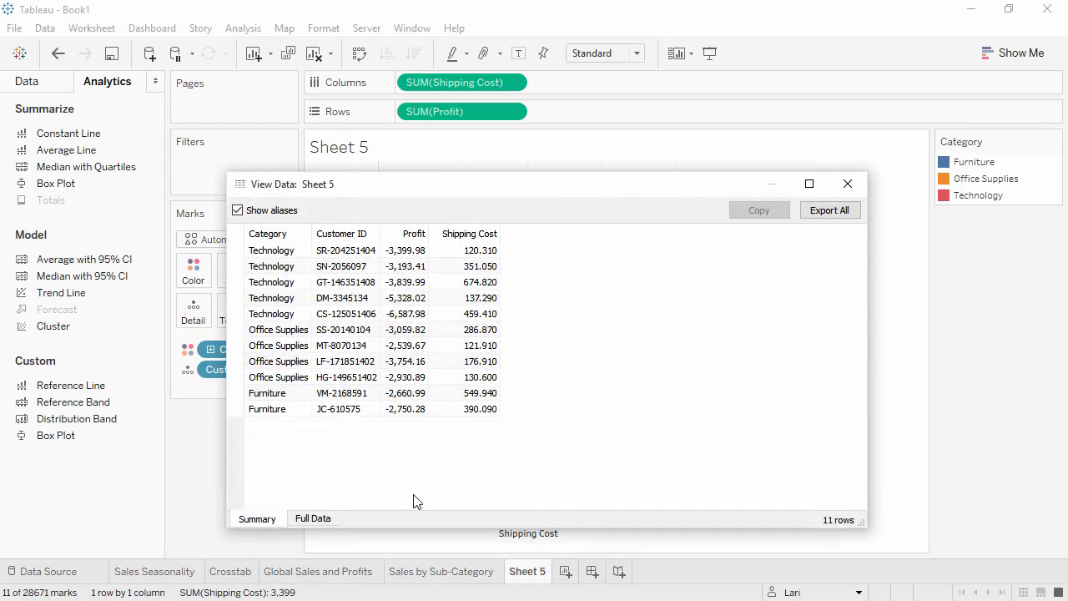
pyautogui.click(313, 518)
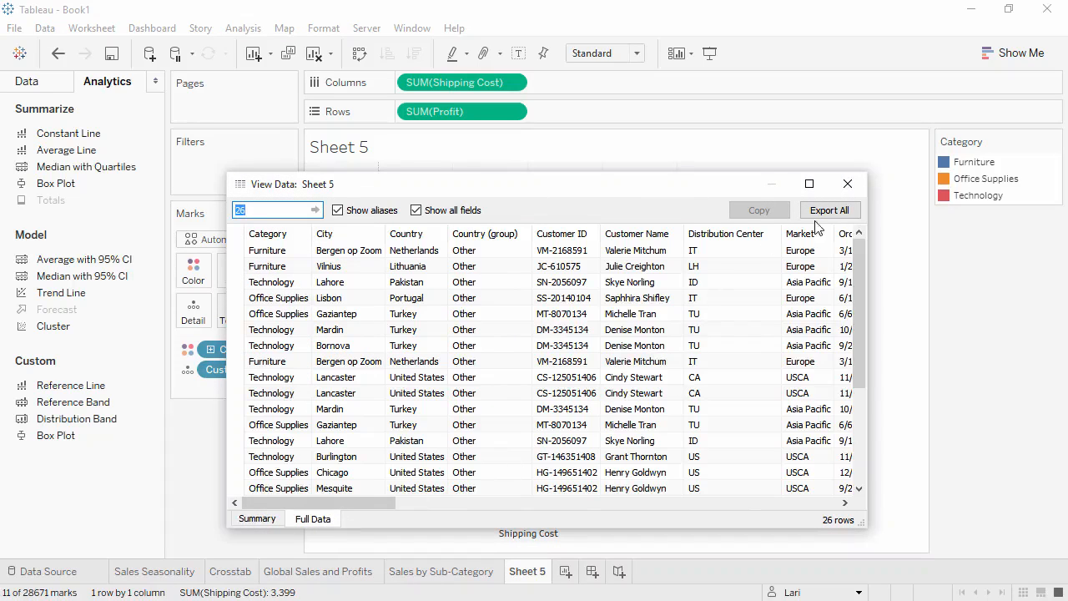
pyautogui.click(845, 184)
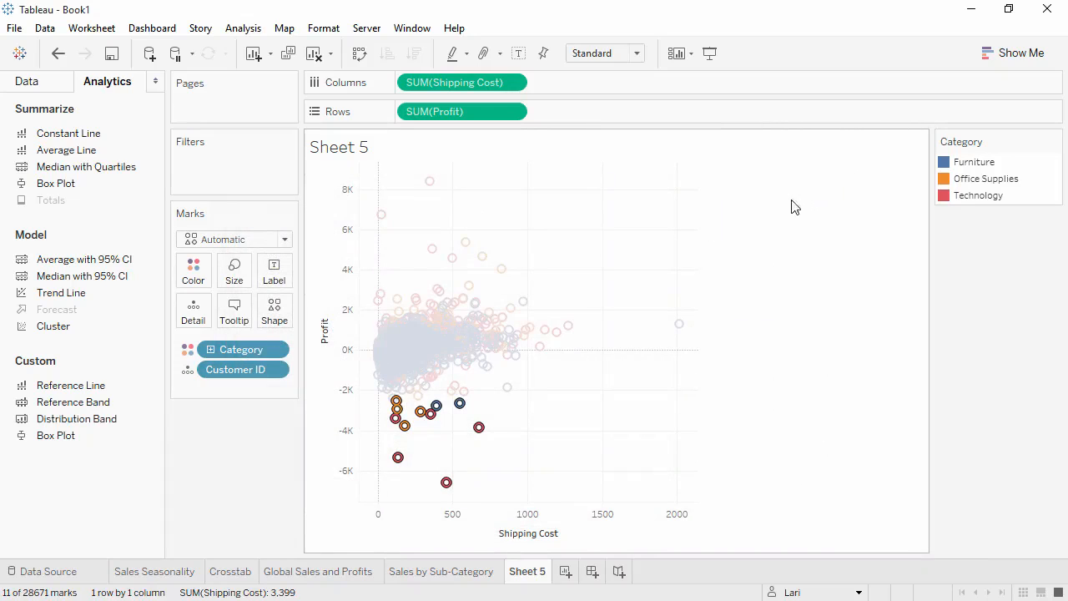
# Switch Category from color to shape on the scatter plot and color all the marks gray
pyautogui.click(188, 370)
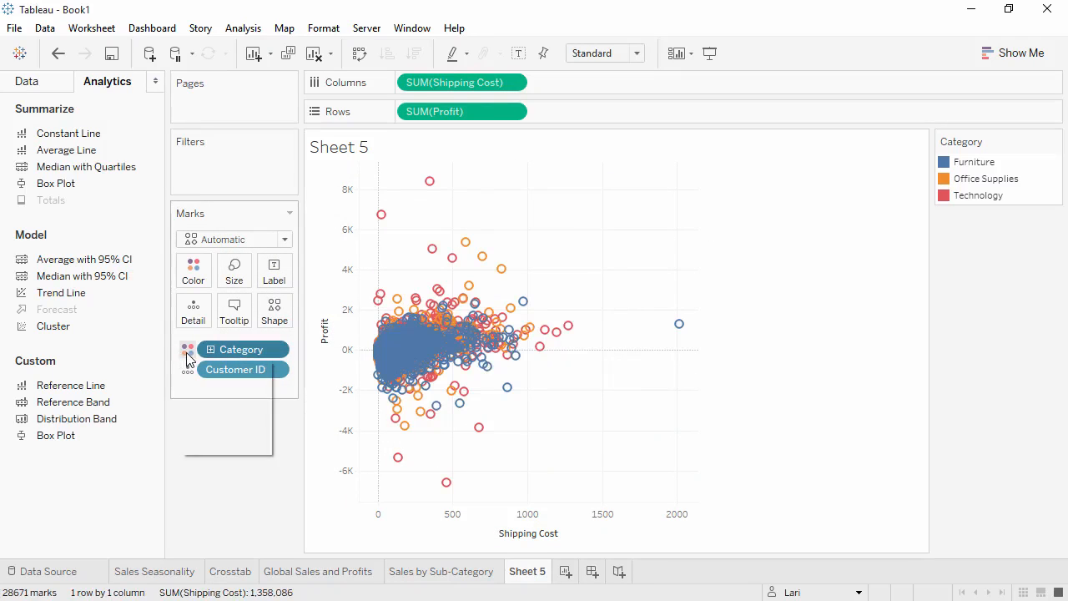
pyautogui.click(192, 406)
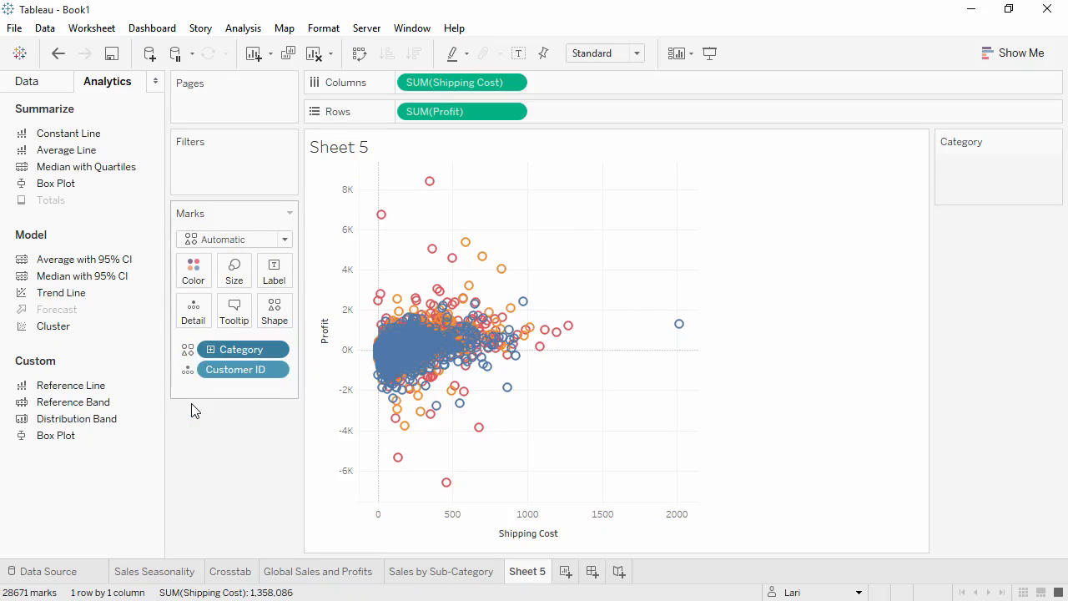
pyautogui.click(196, 284)
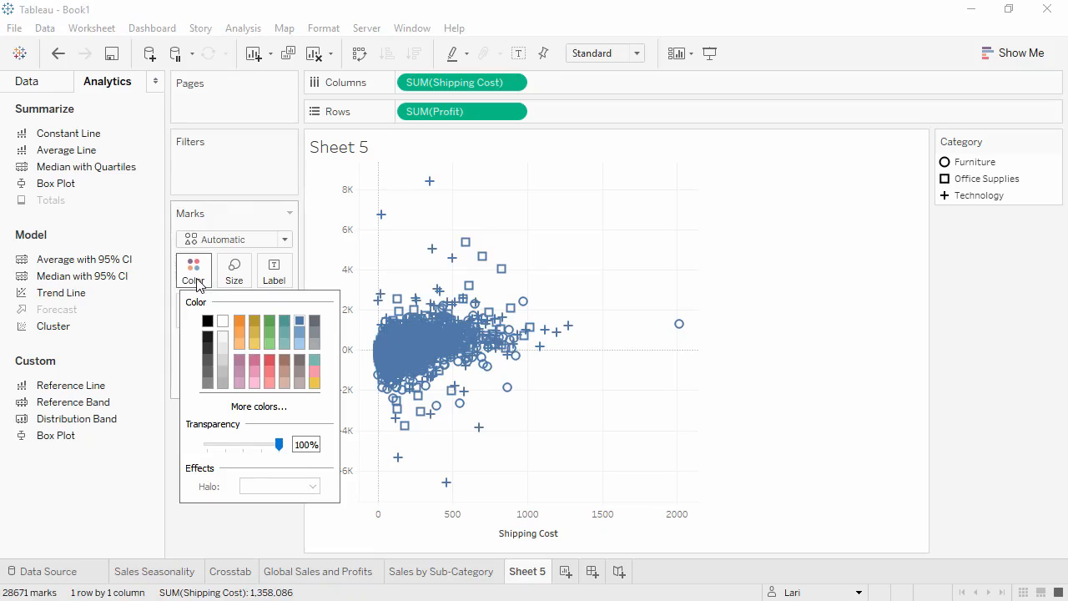
pyautogui.click(315, 343)
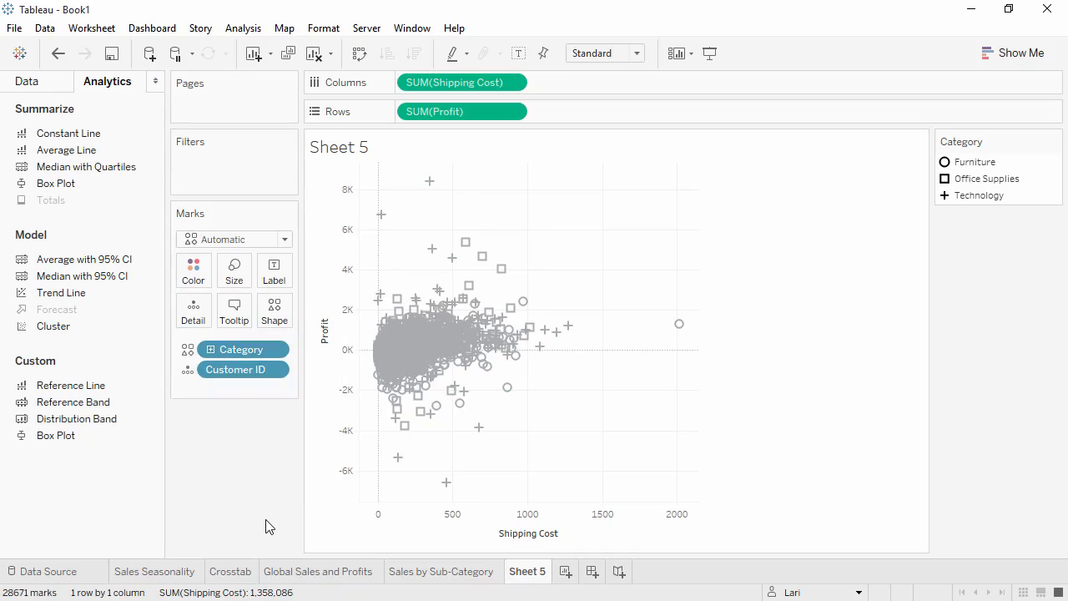
# Rename the scatter plot sheet as Customer Breakdown and preview all the worksheets as thumbnails
pyautogui.doubleClick(527, 572)
pyautogui.write('Customer Breakdown')
pyautogui.press('Return')
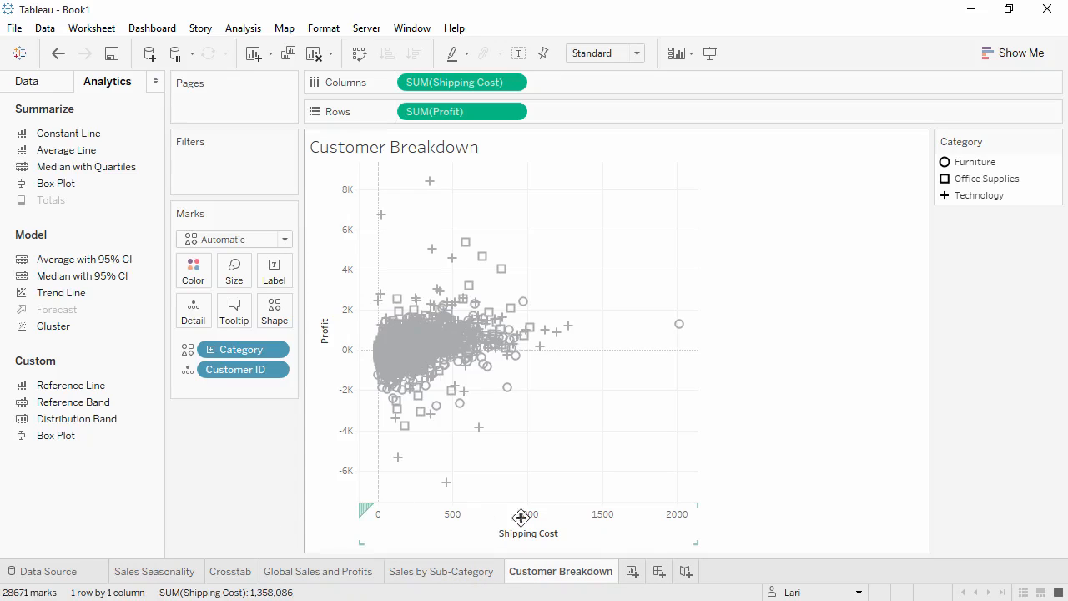
pyautogui.click(1024, 591)
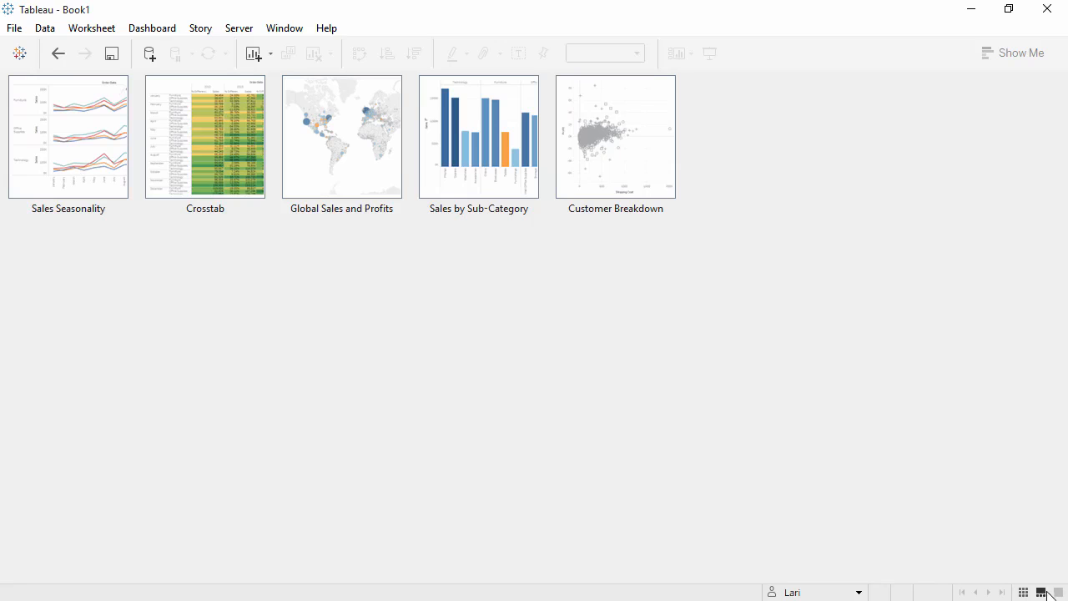
pyautogui.click(1059, 592)
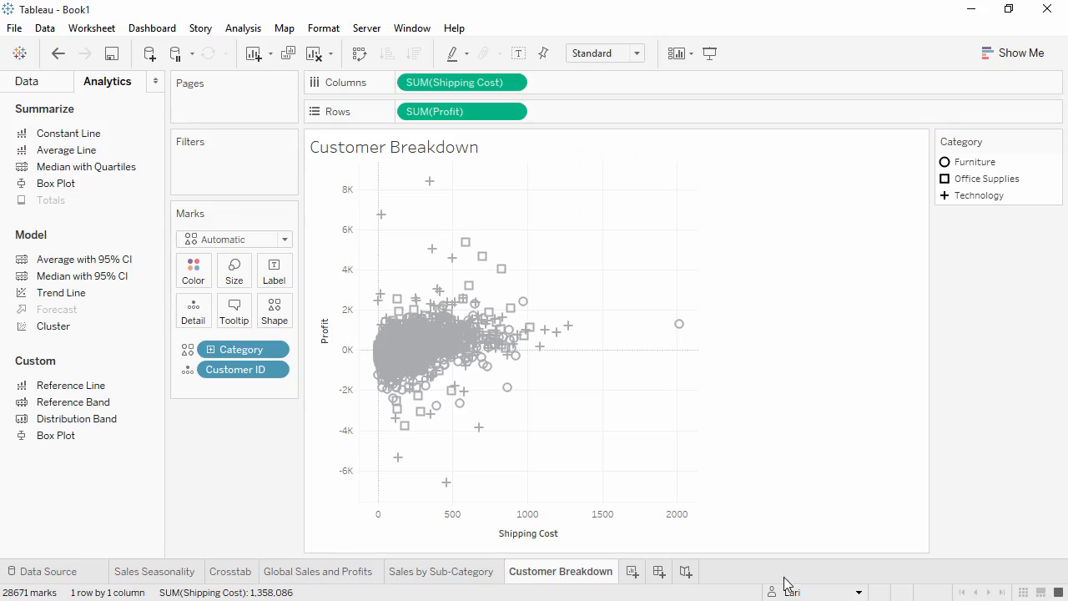
# Create a new dashboard and name it Sales Dashboard
pyautogui.click(659, 571)
pyautogui.doubleClick(660, 579)
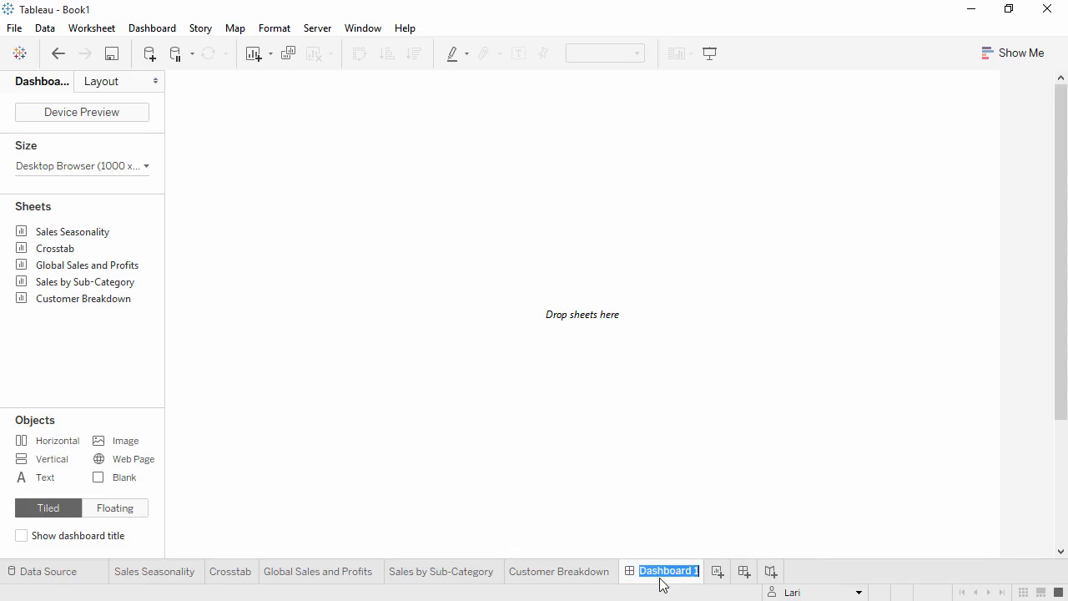
pyautogui.write('Sales Dashboard')
pyautogui.press('Return')
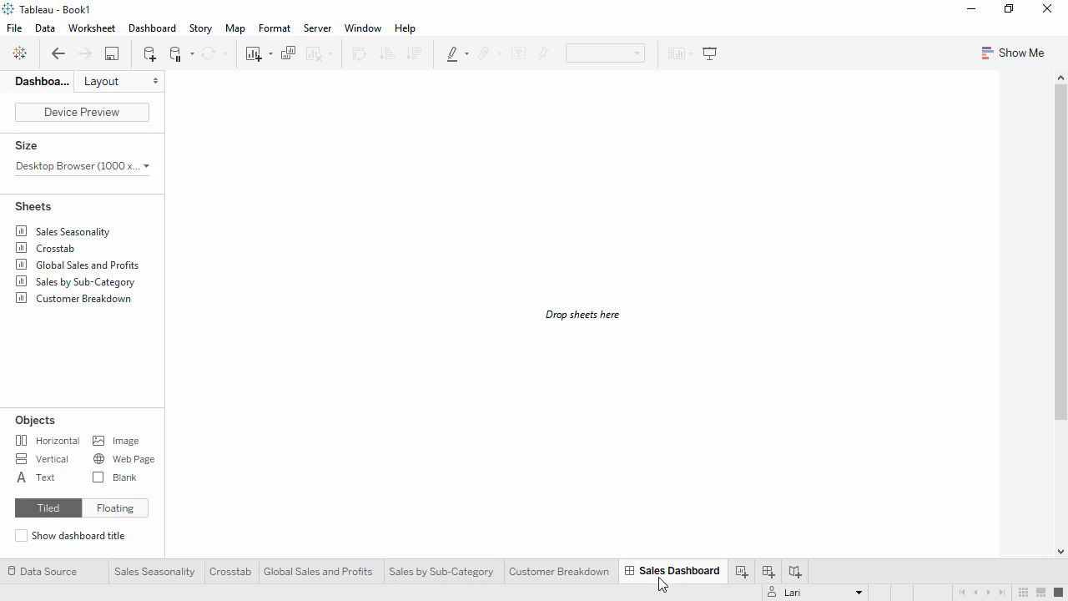
# Set the dashboard's fixed size to Laptop Browser (800 x 600)
pyautogui.click(146, 166)
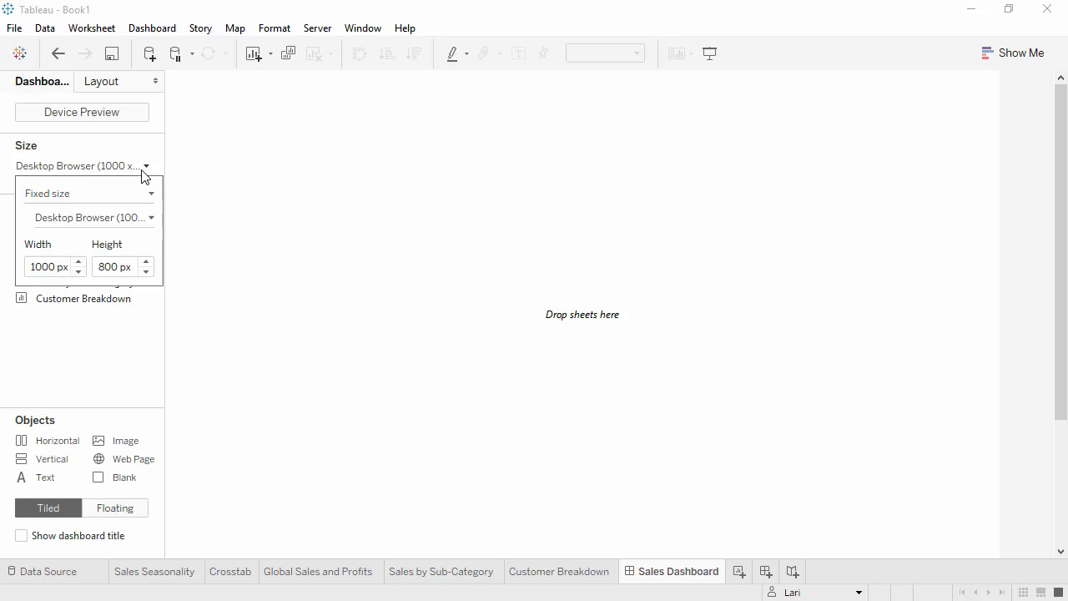
pyautogui.click(140, 222)
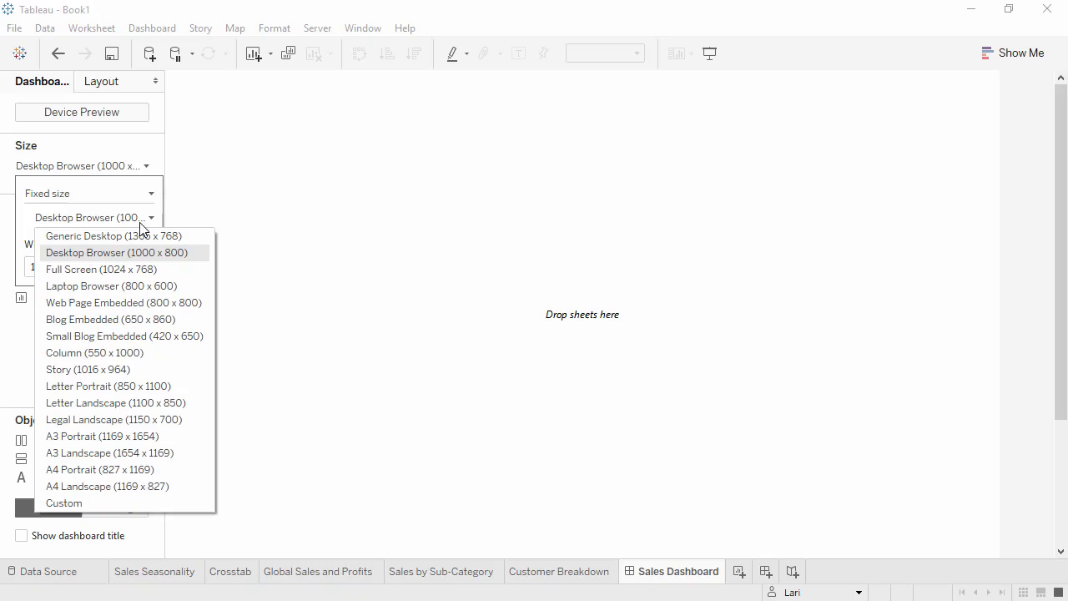
pyautogui.click(147, 286)
pyautogui.click(142, 359)
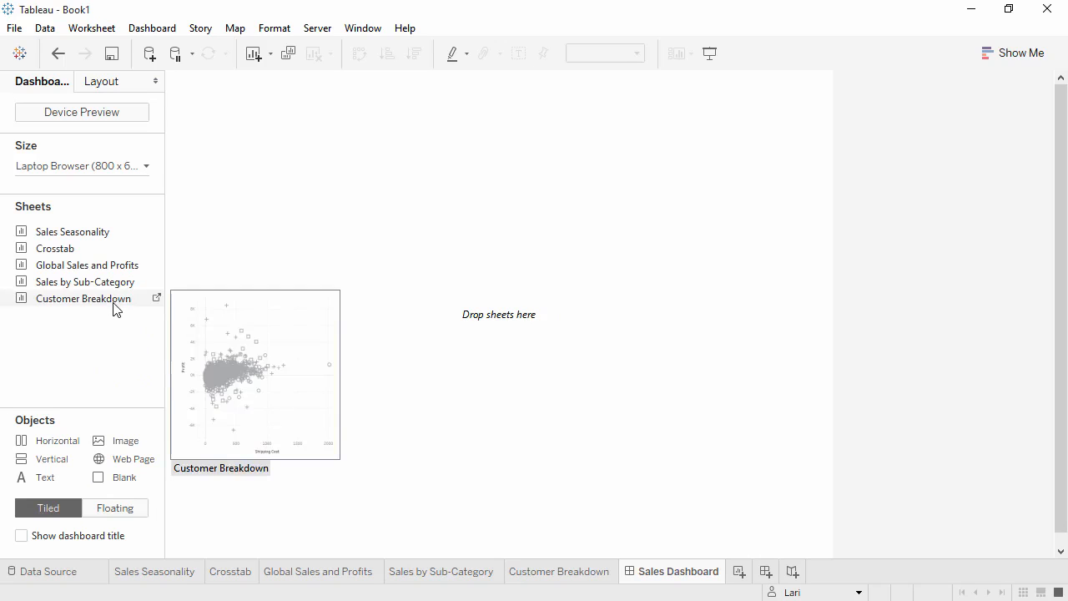
# Place Global Sales and Profits on the dashboard, with Sales by Sub-Category and Customer Breakdown side by side below it, and show the dashboard title
pyautogui.moveTo(114, 288)
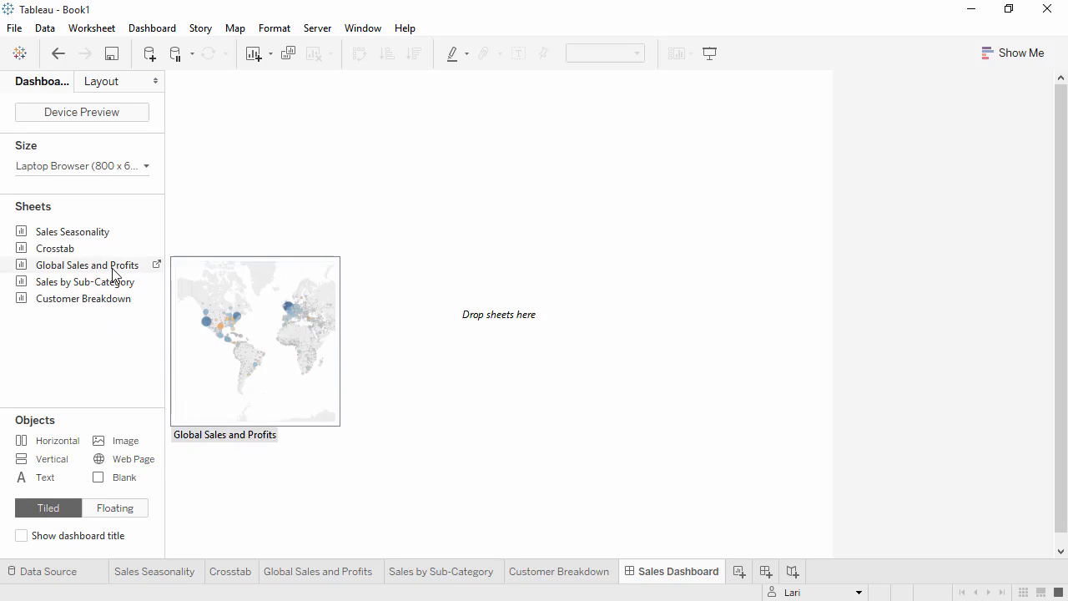
pyautogui.moveTo(113, 272); pyautogui.dragTo(277, 270)
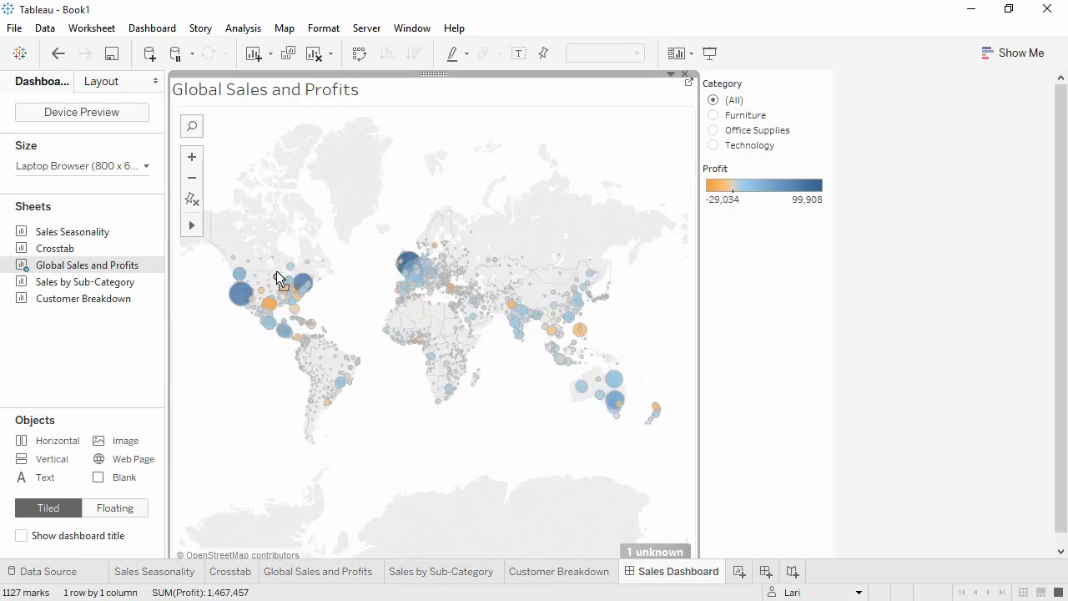
pyautogui.moveTo(108, 284); pyautogui.dragTo(201, 420)
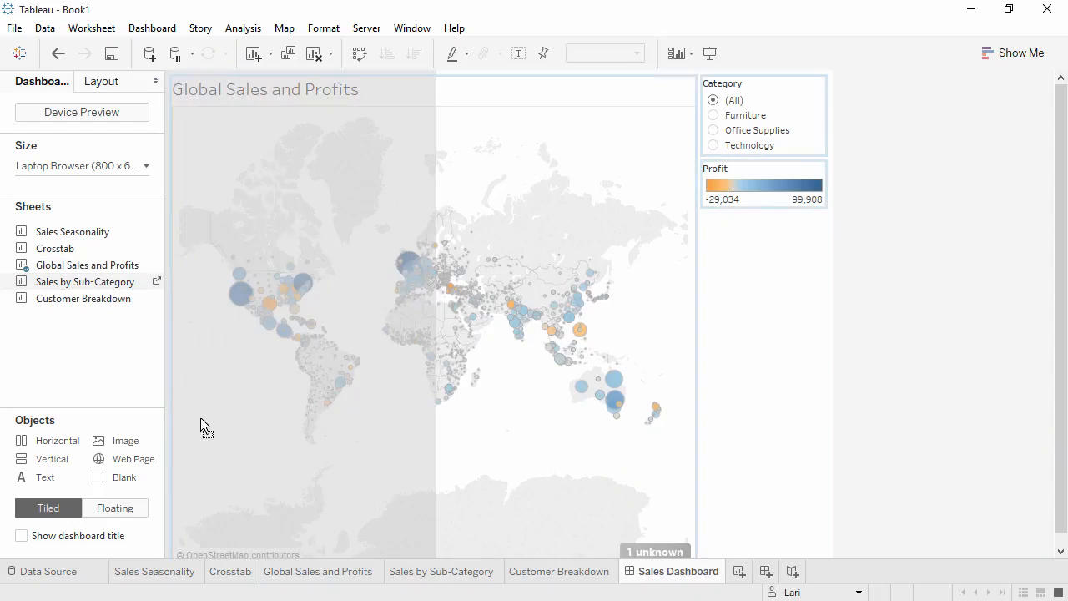
pyautogui.moveTo(226, 480); pyautogui.dragTo(242, 541)
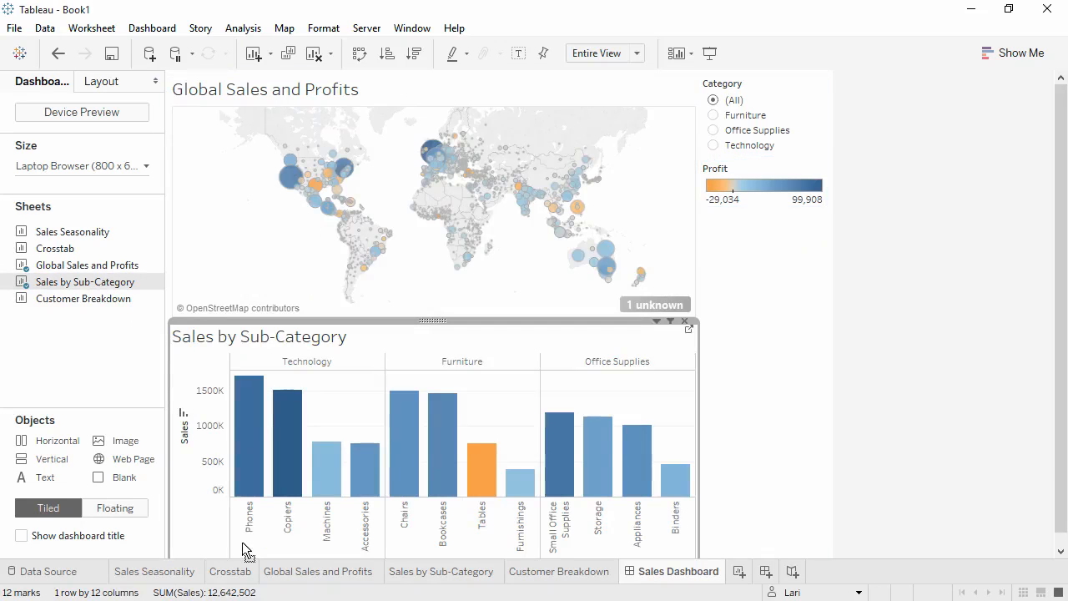
pyautogui.moveTo(109, 298); pyautogui.dragTo(610, 478)
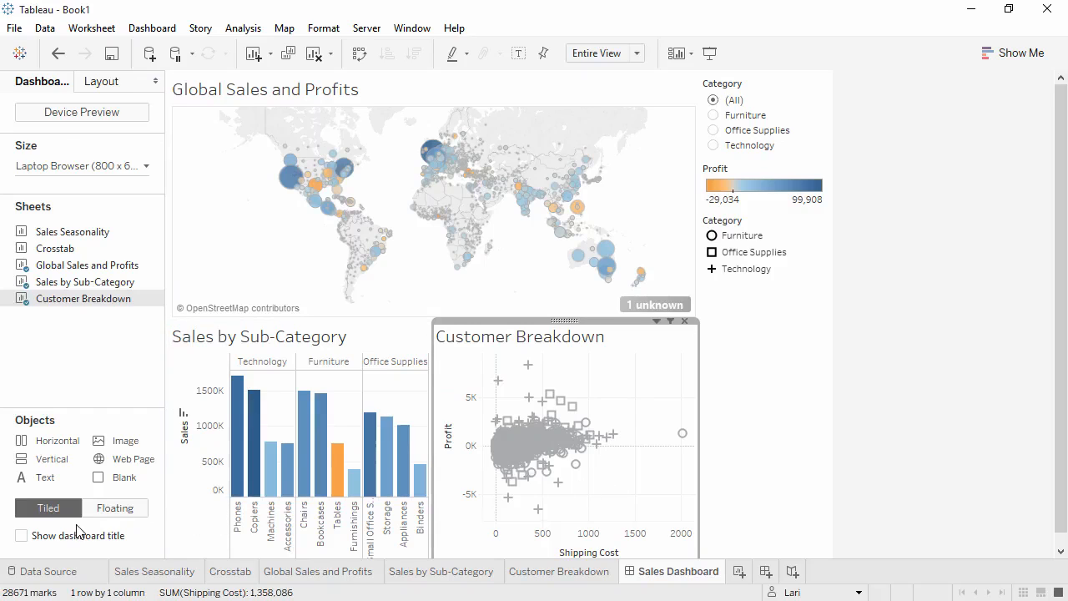
pyautogui.click(30, 539)
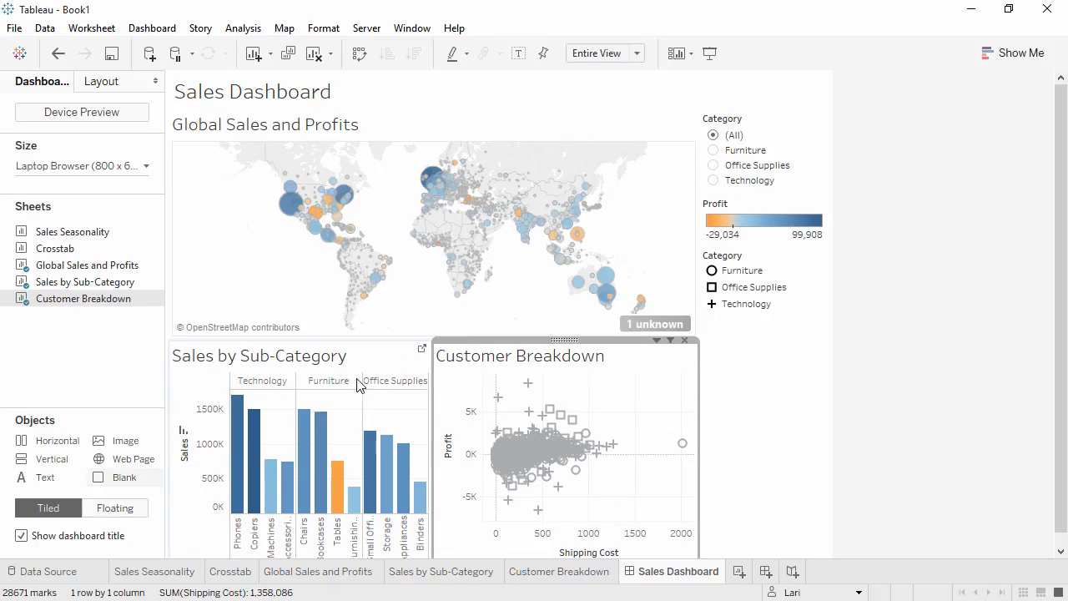
# Filter the dashboard map by Category to Furniture, Office Supplies and finally Technology
pyautogui.click(719, 156)
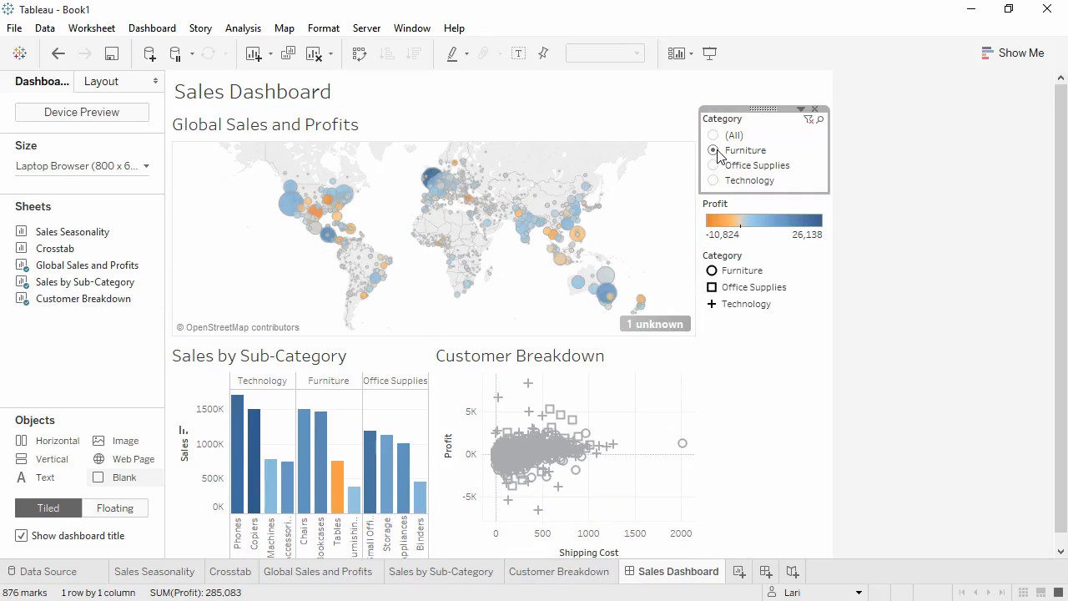
pyautogui.click(713, 165)
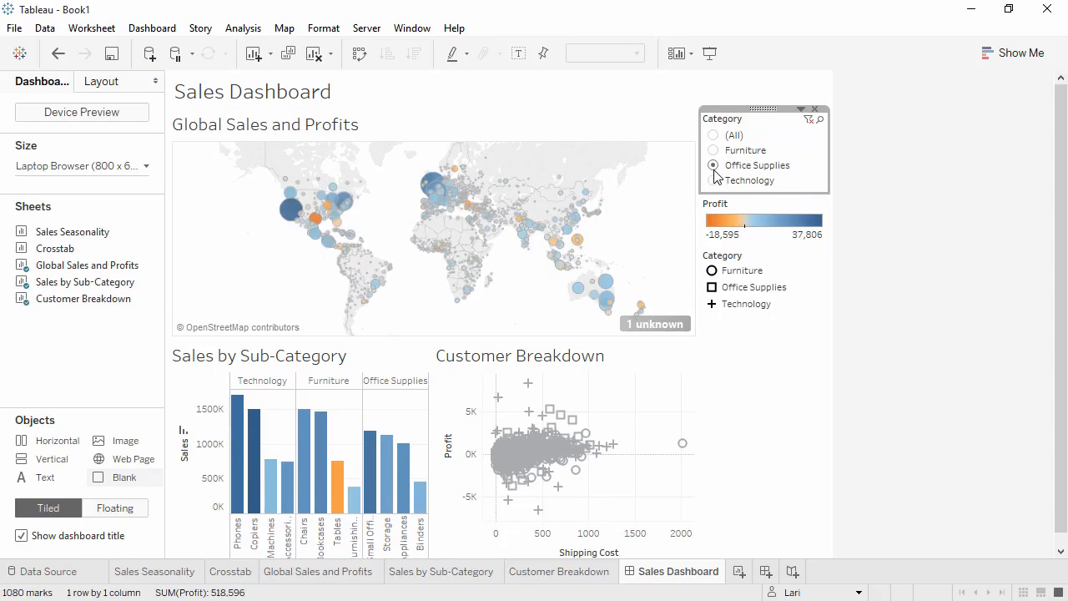
pyautogui.click(714, 181)
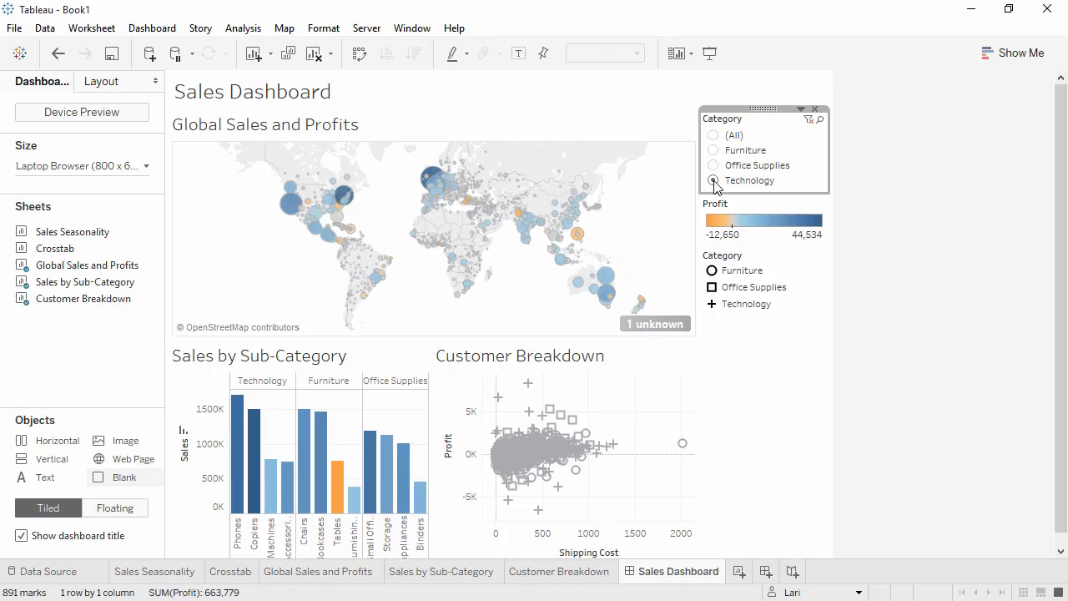
# Apply the Category filter to all worksheets using this data source and set it to (All)
pyautogui.click(800, 110)
pyautogui.moveTo(786, 147)
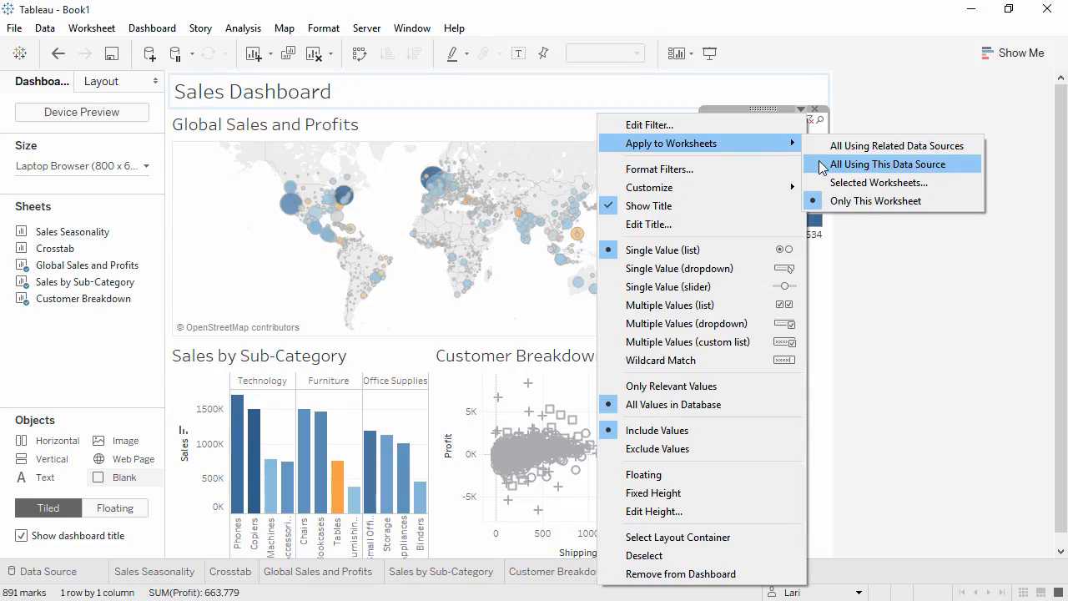
pyautogui.click(822, 166)
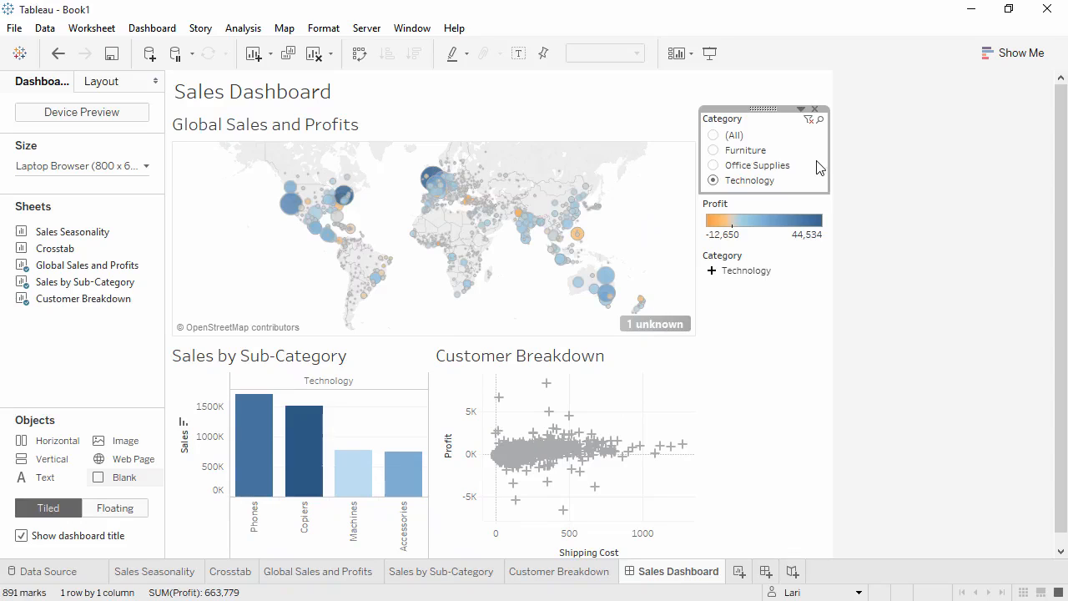
pyautogui.click(715, 138)
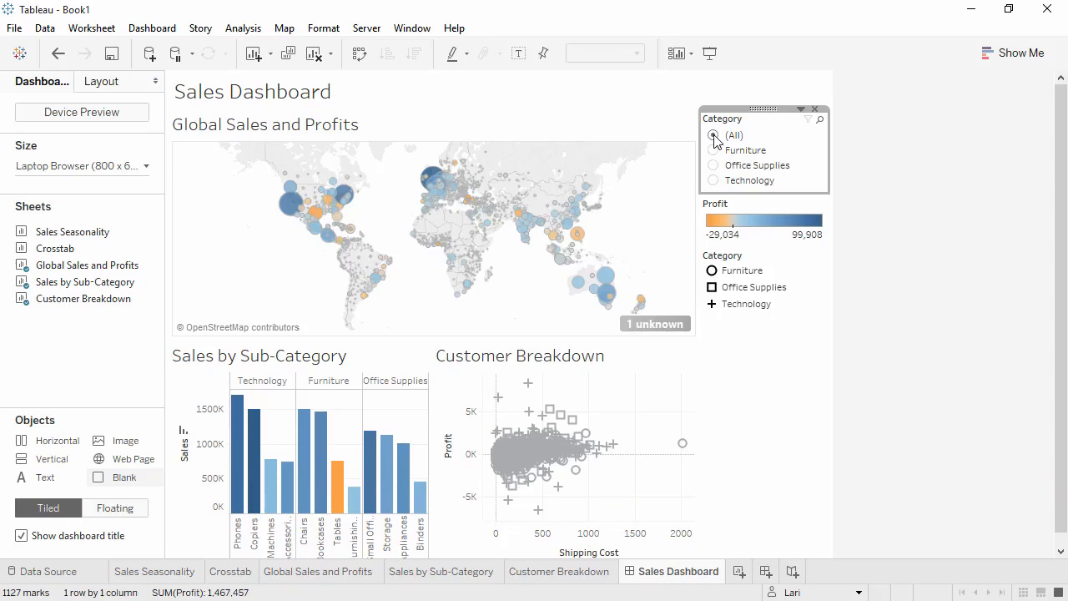
# Use the Global Sales and Profits map as a dashboard filter, test it with Texas, and clear the selection
pyautogui.click(315, 215)
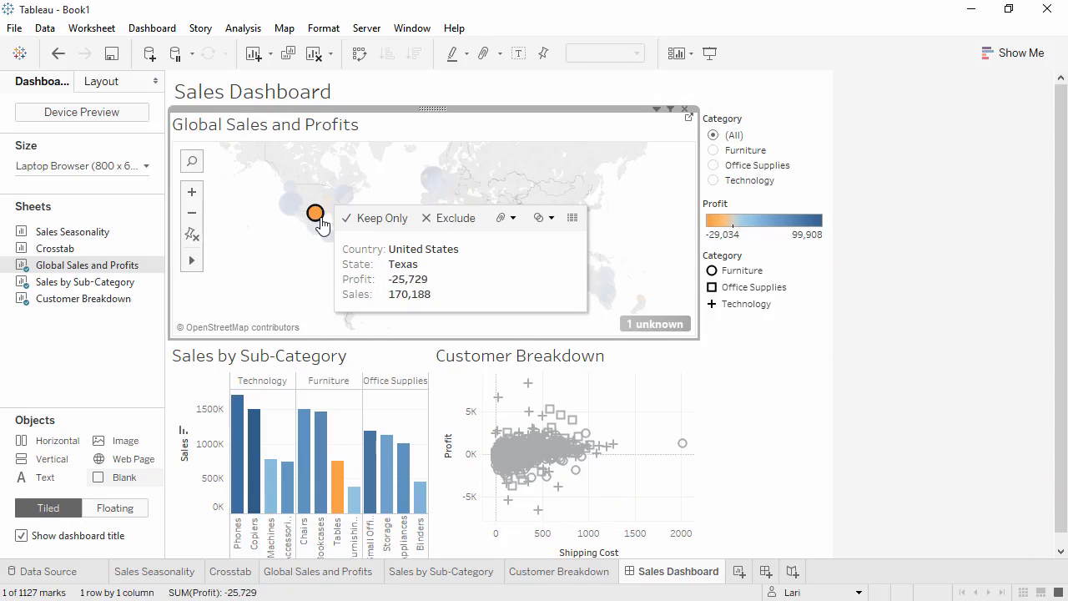
pyautogui.click(672, 111)
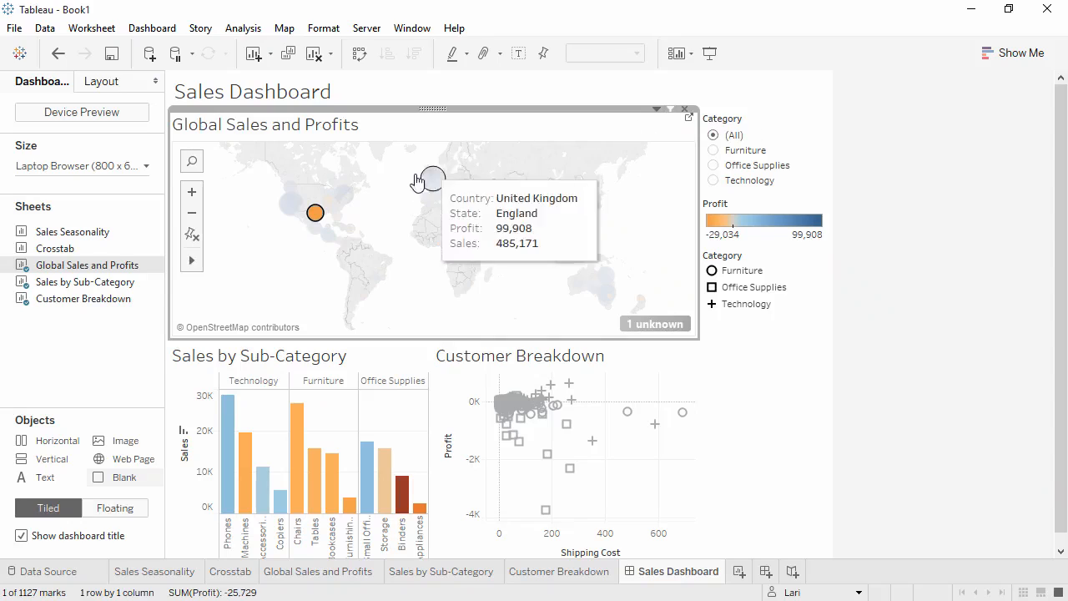
pyautogui.moveTo(317, 219)
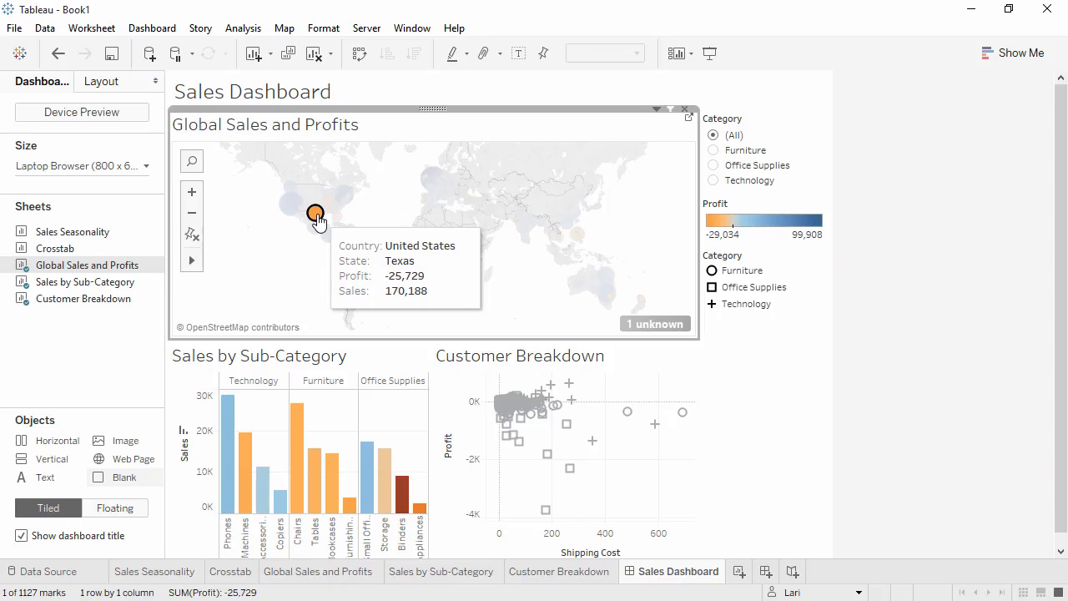
pyautogui.click(317, 219)
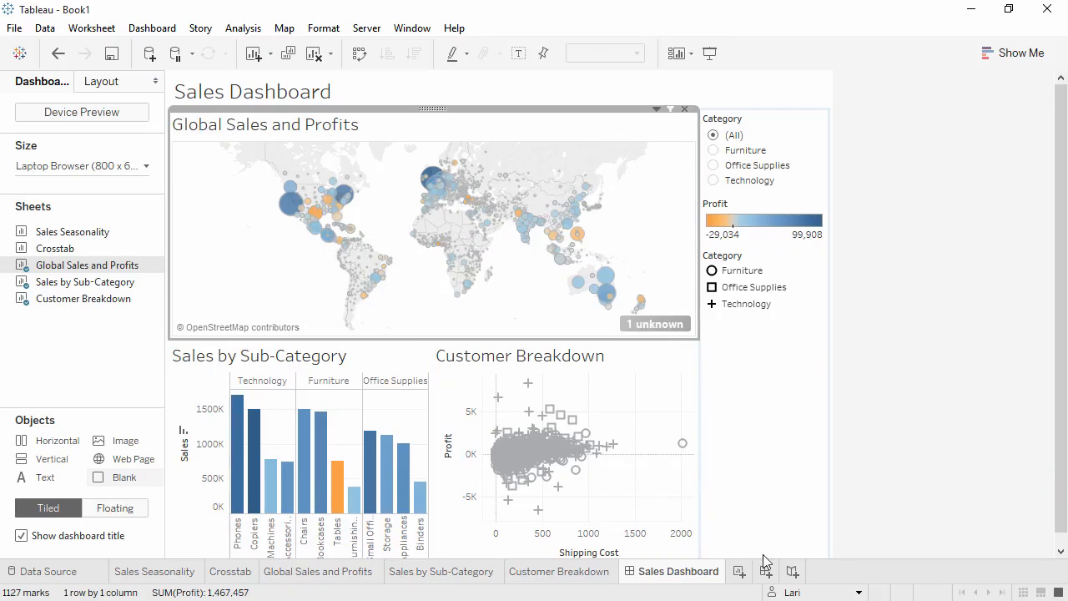
# Create a new story and set its size to Automatic
pyautogui.click(793, 573)
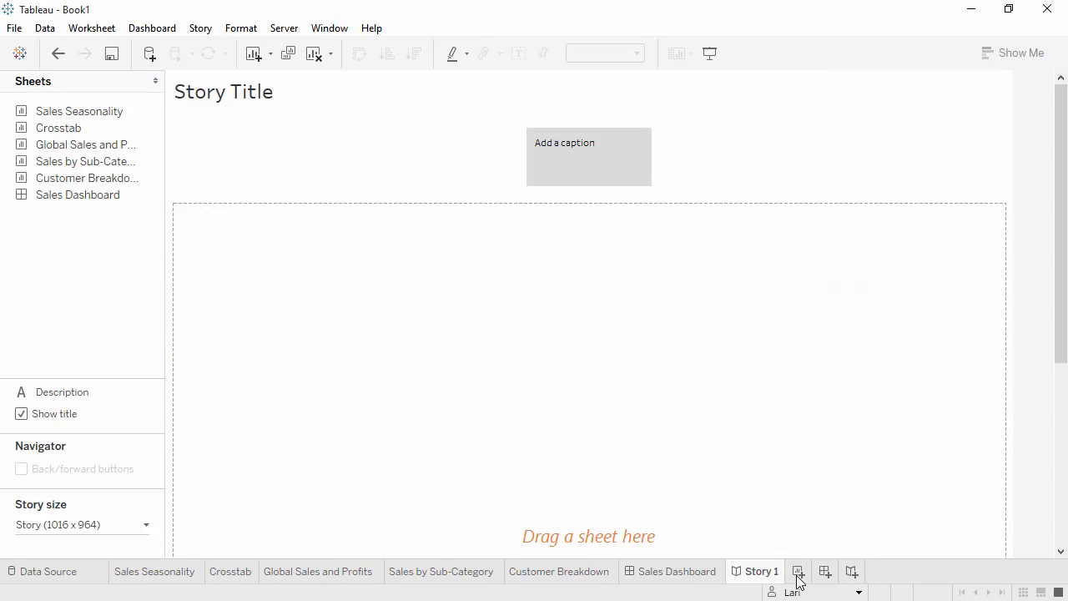
pyautogui.click(147, 529)
pyautogui.click(144, 428)
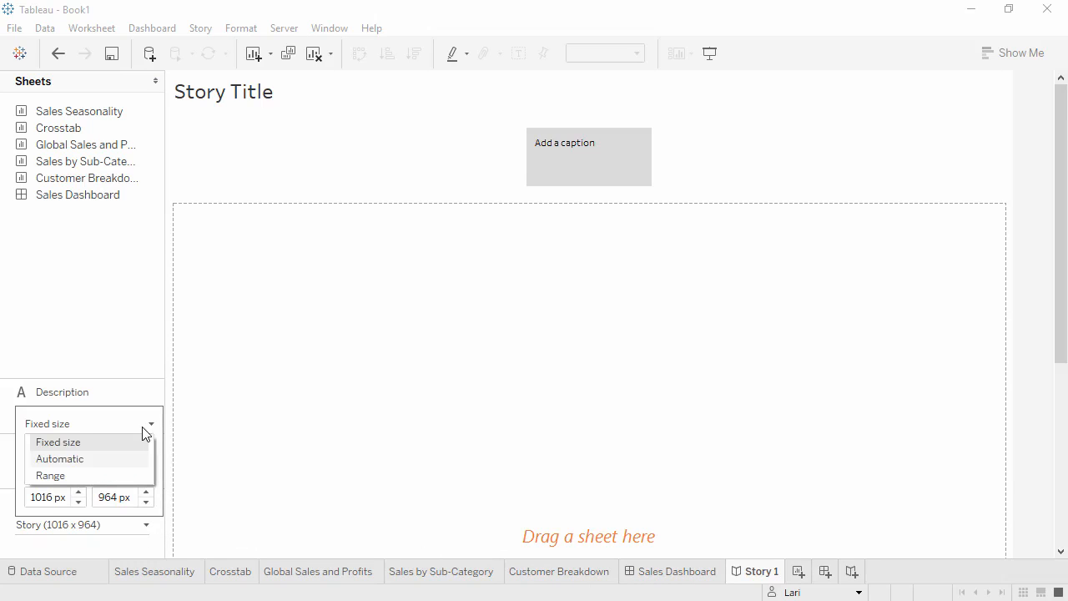
pyautogui.click(127, 460)
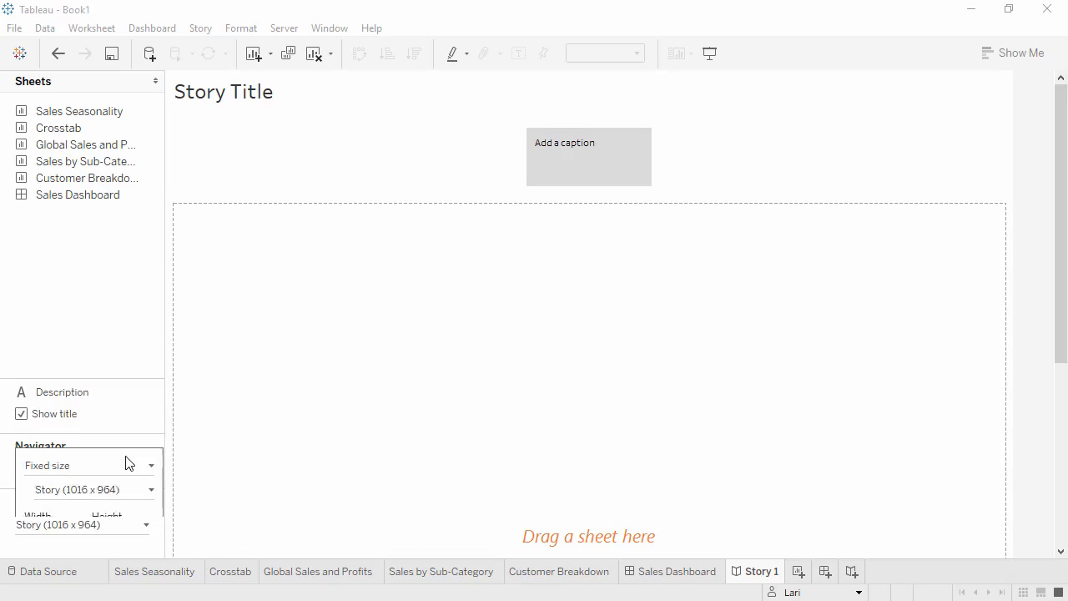
pyautogui.click(117, 318)
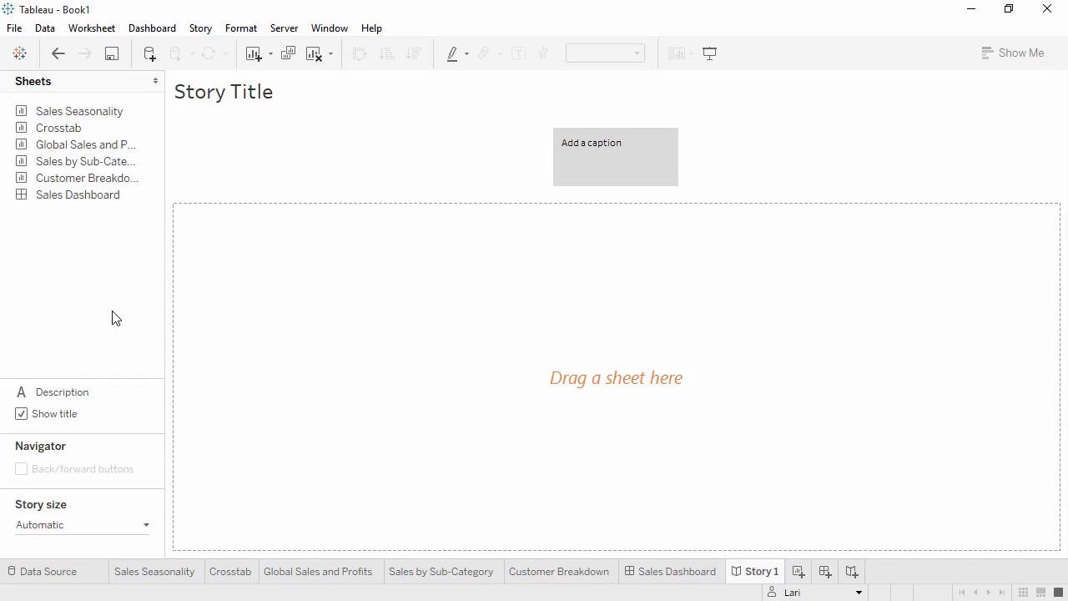
# Add Global Sales and Profits to the story, captioned "Overall, our profits look strong", and Sales Dashboard as the second story point
pyautogui.moveTo(123, 148); pyautogui.dragTo(283, 249)
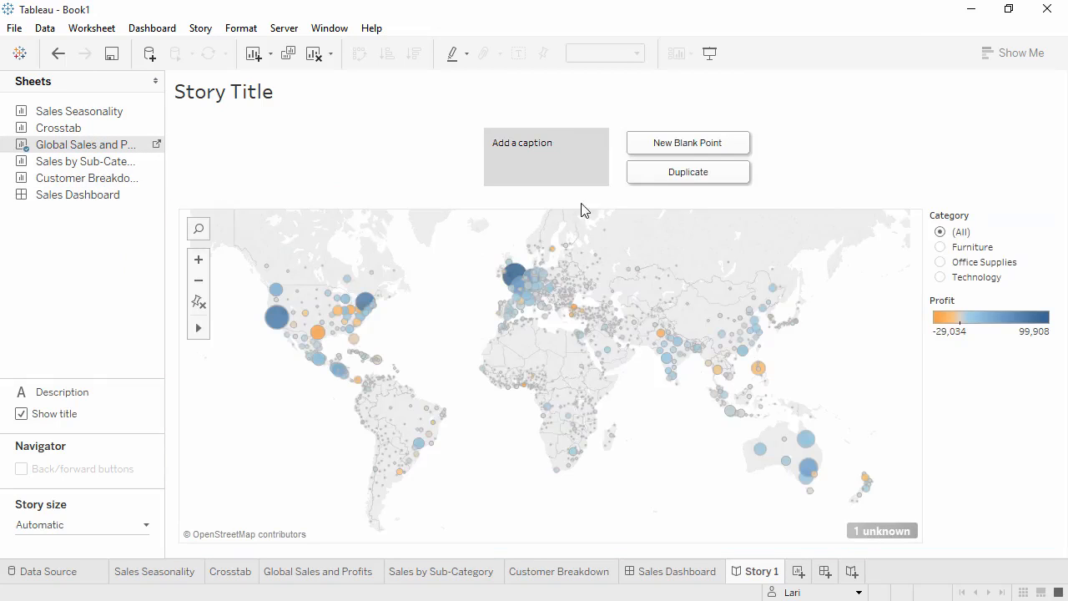
pyautogui.click(585, 149)
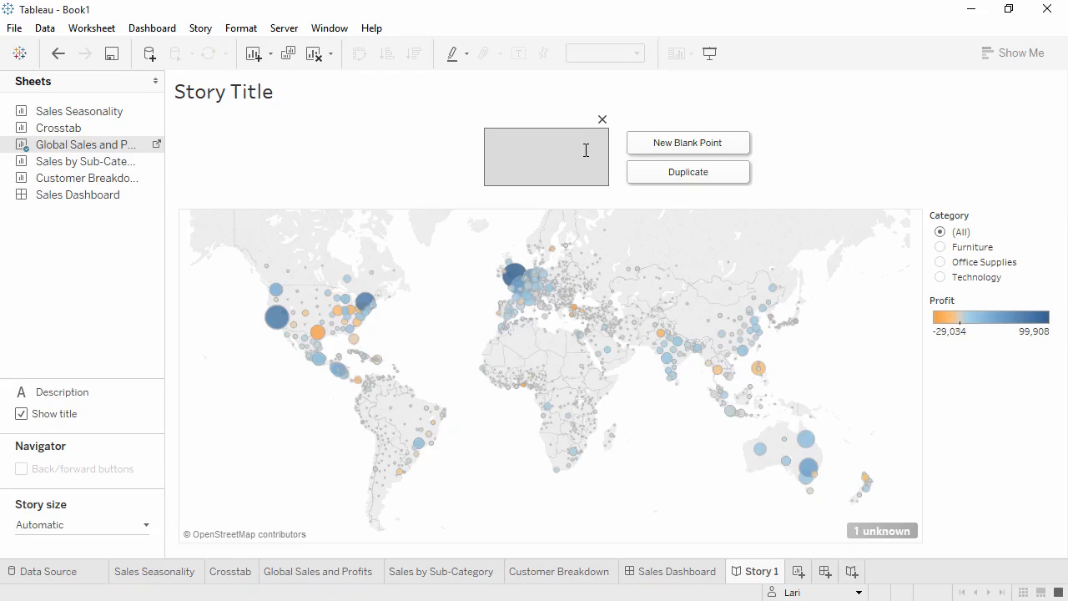
pyautogui.write('Overall, our profits look strong')
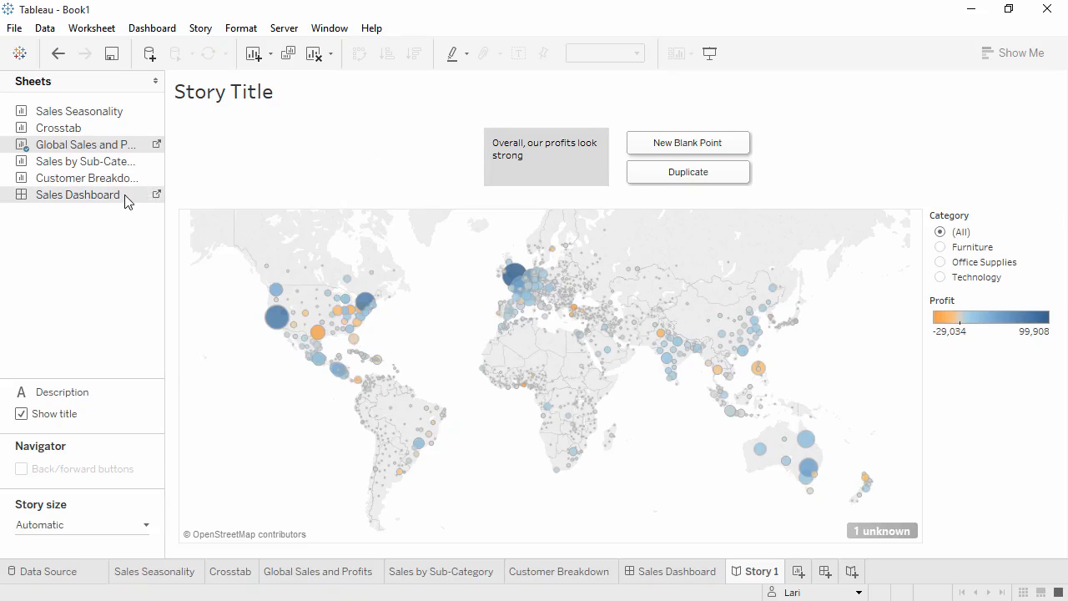
pyautogui.moveTo(131, 198); pyautogui.dragTo(669, 176)
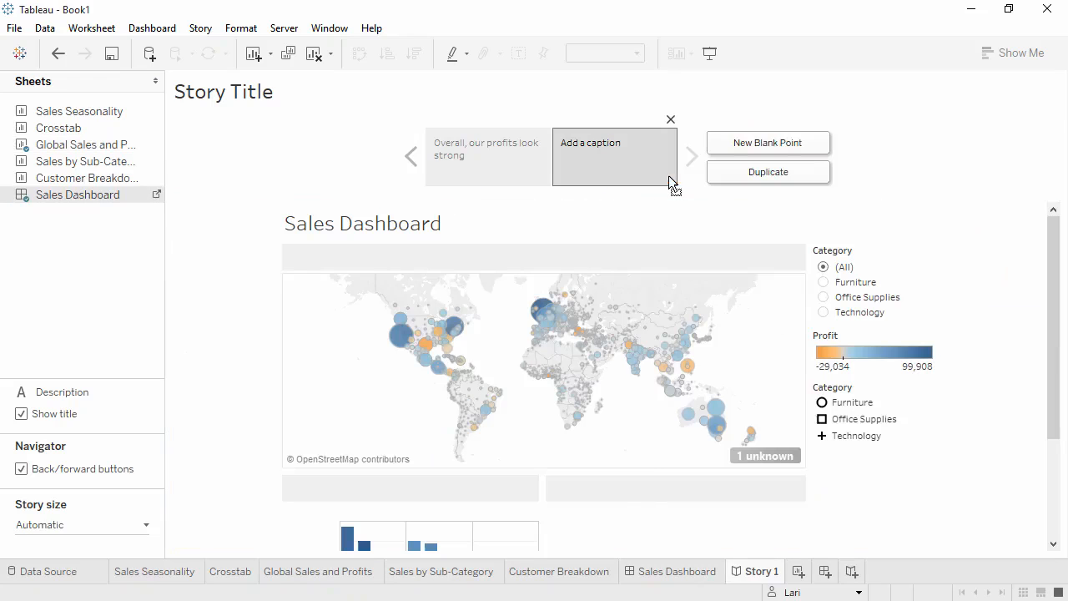
# Set the Sales Dashboard size to Fit to Story 1 (Automatic), hide its dashboard title, and return to the story
pyautogui.click(158, 196)
pyautogui.click(147, 167)
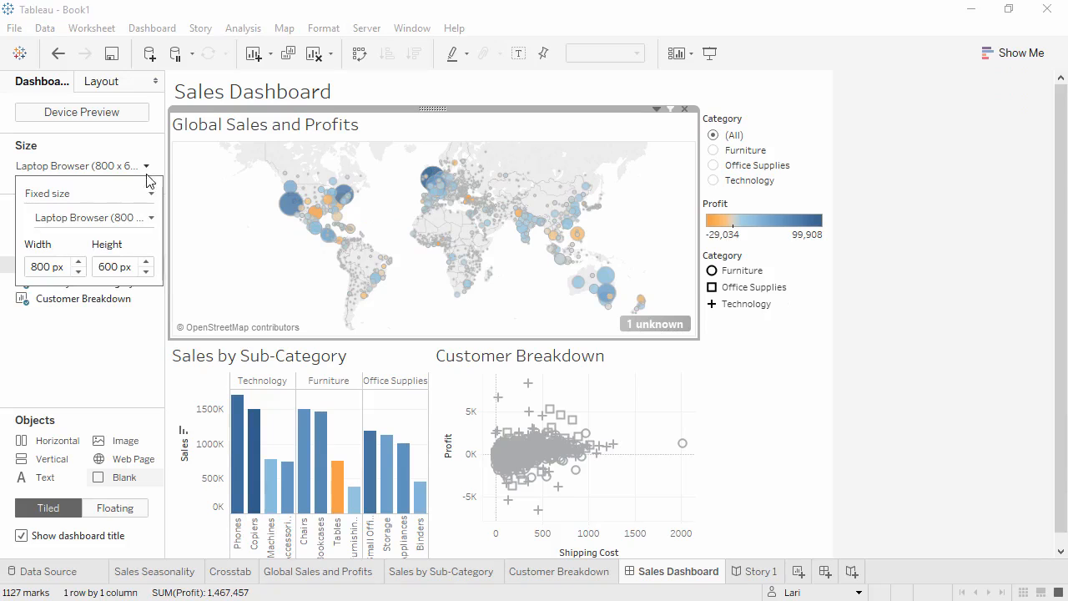
pyautogui.click(151, 217)
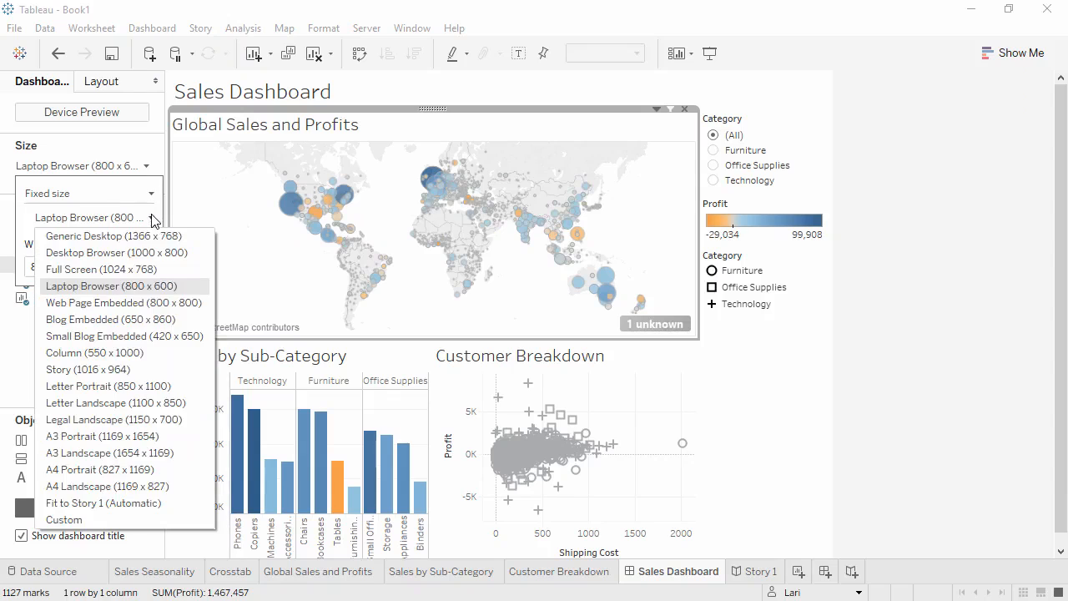
pyautogui.click(105, 503)
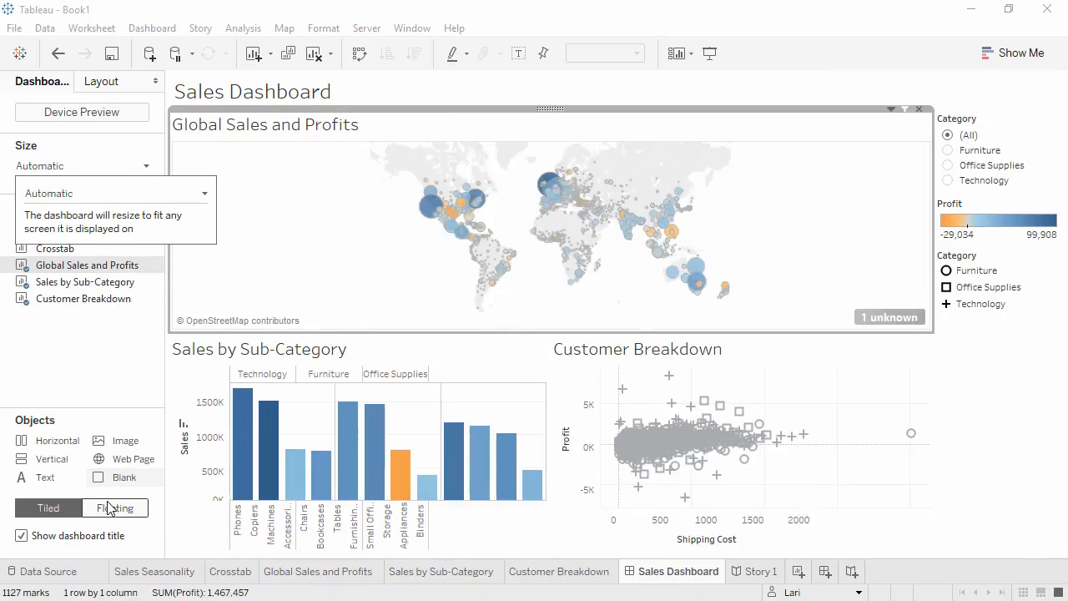
pyautogui.click(21, 536)
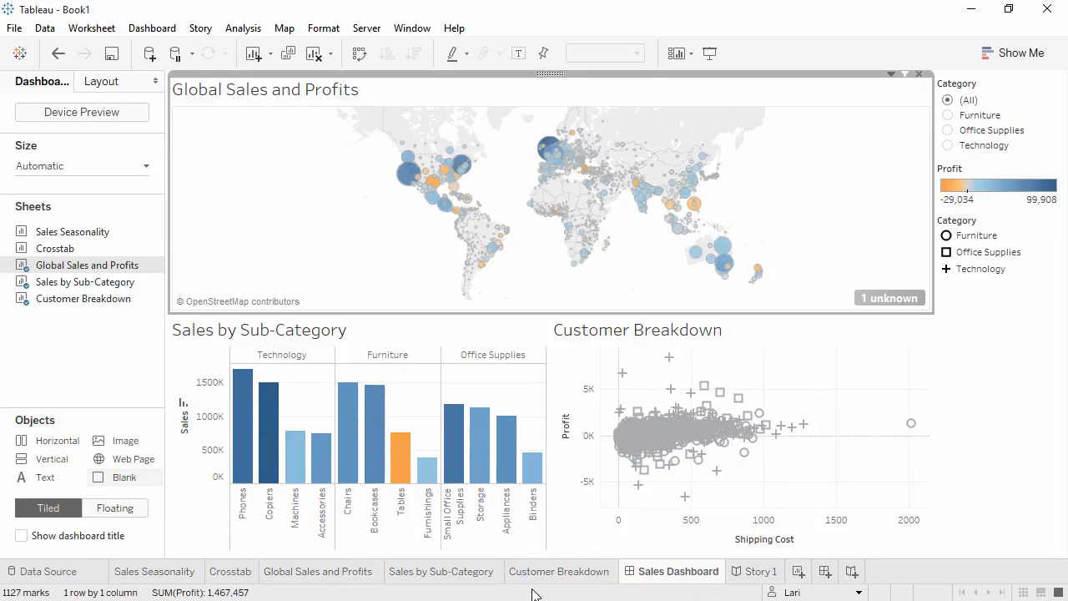
pyautogui.click(751, 574)
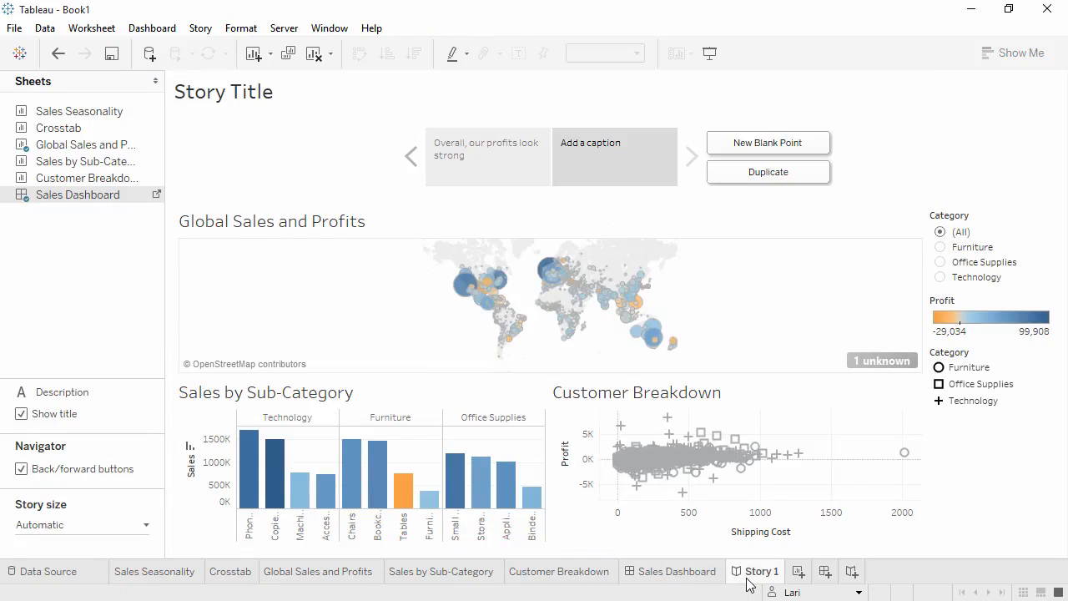
# Filter the second story point to Office Supplies, select Texas on its map, and update the point with this view
pyautogui.click(941, 248)
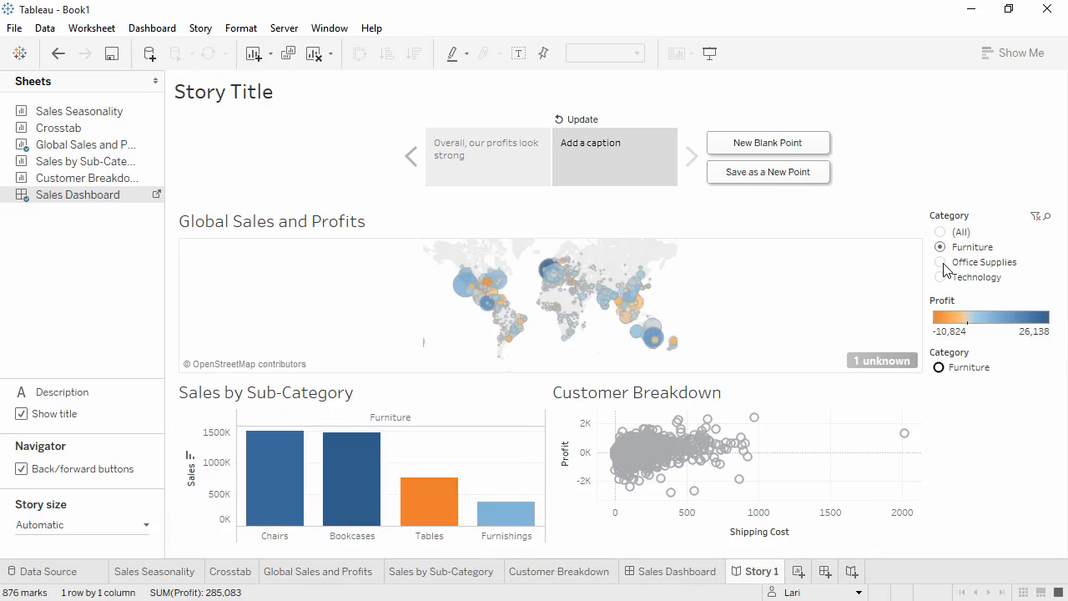
pyautogui.click(942, 262)
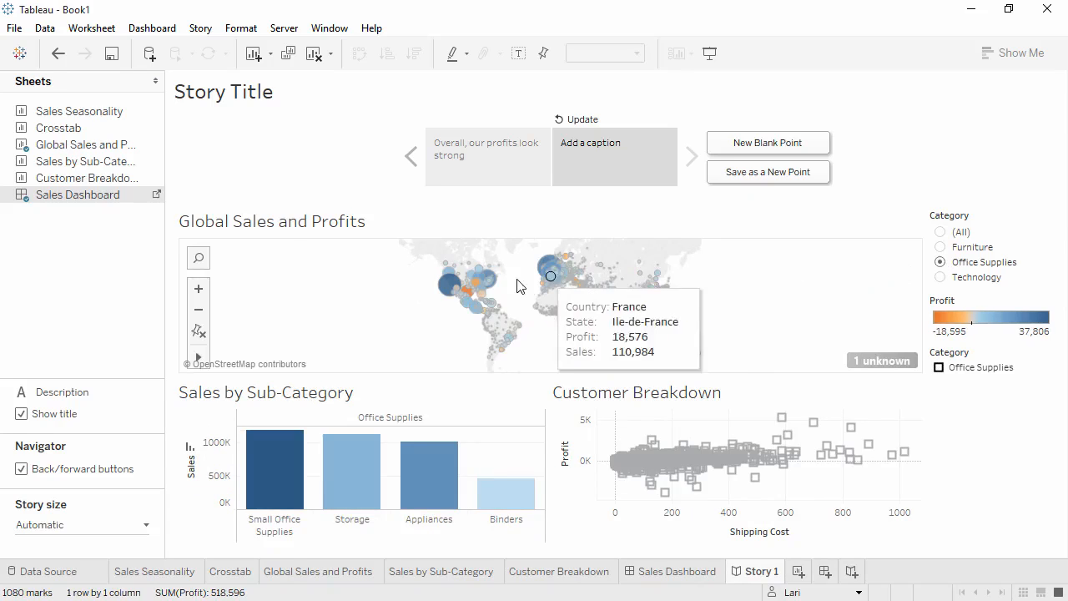
pyautogui.click(468, 292)
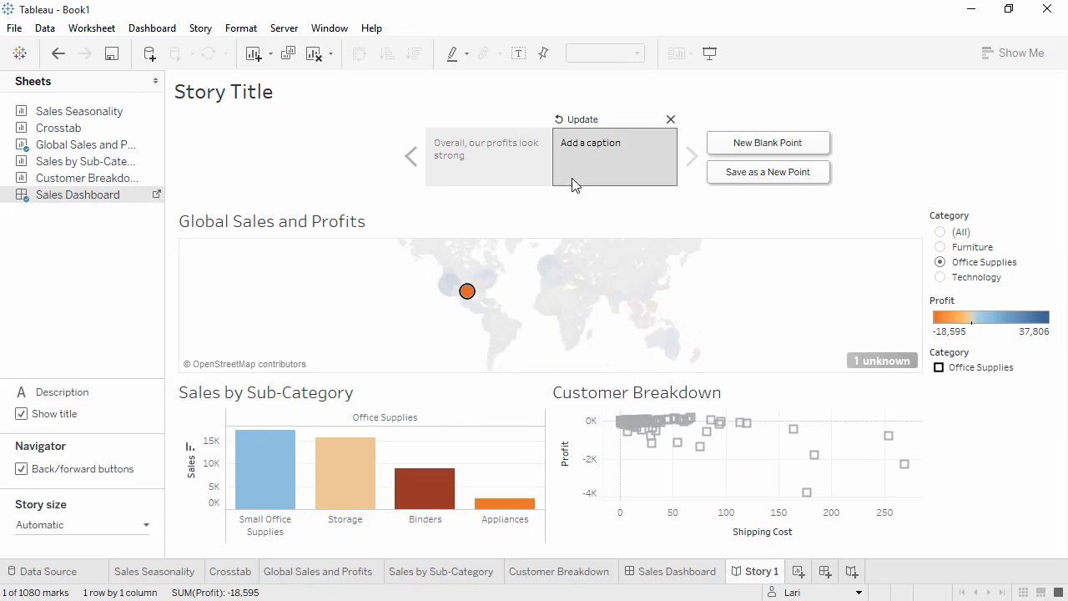
pyautogui.click(582, 121)
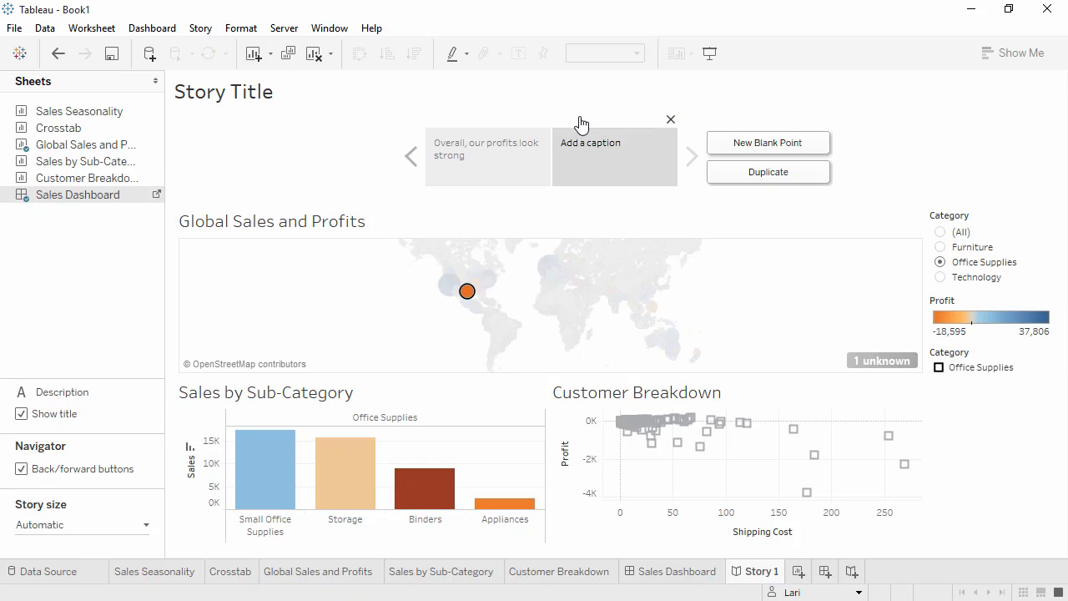
# Caption the second story point "But there are problem areas" and set its Category filter to (All)
pyautogui.doubleClick(585, 155)
pyautogui.write('But there are problem areas')
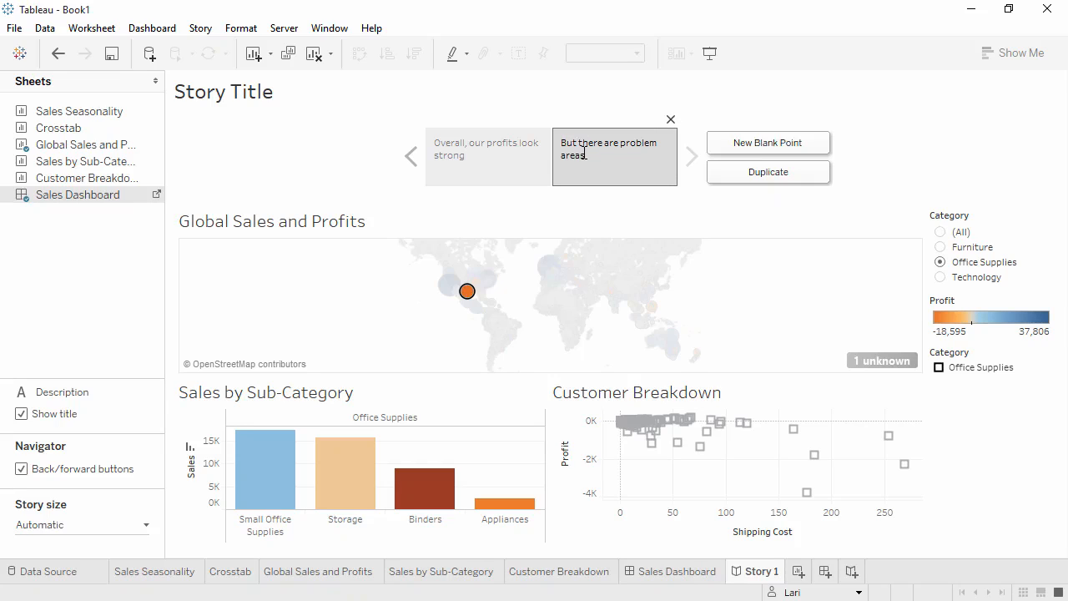
pyautogui.click(690, 225)
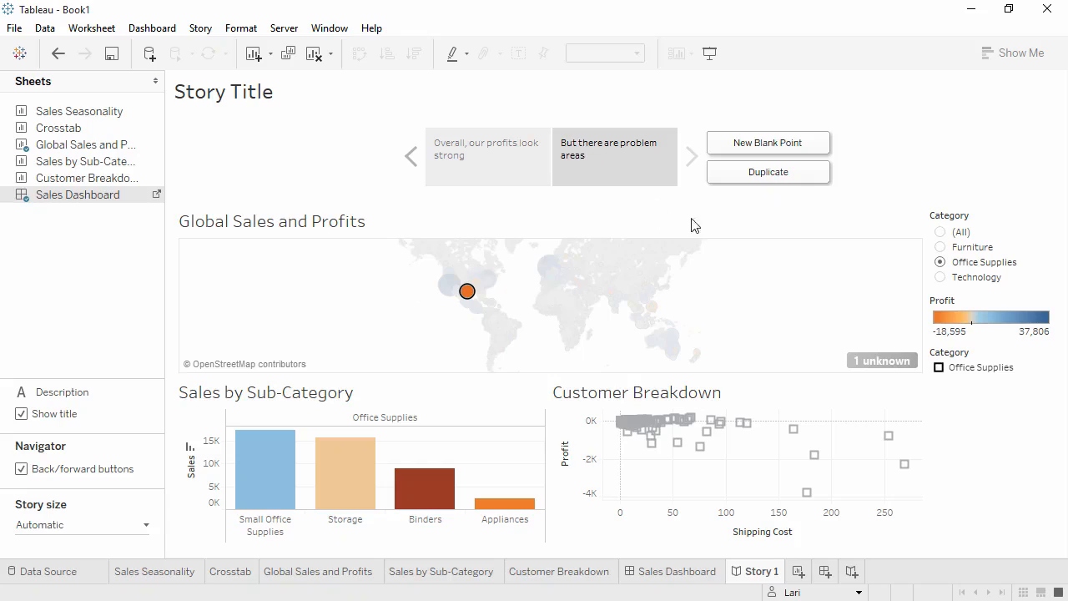
pyautogui.click(941, 234)
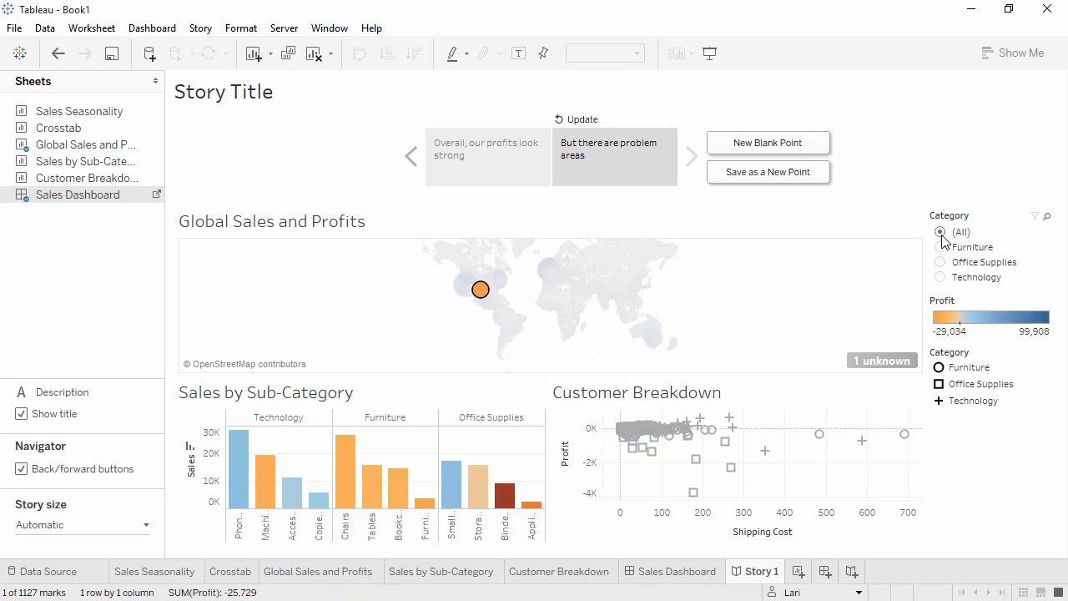
# Start publishing the workbook to Tableau Server with the name Global Retail Sales and Profit and the description "through 2015"
pyautogui.click(285, 29)
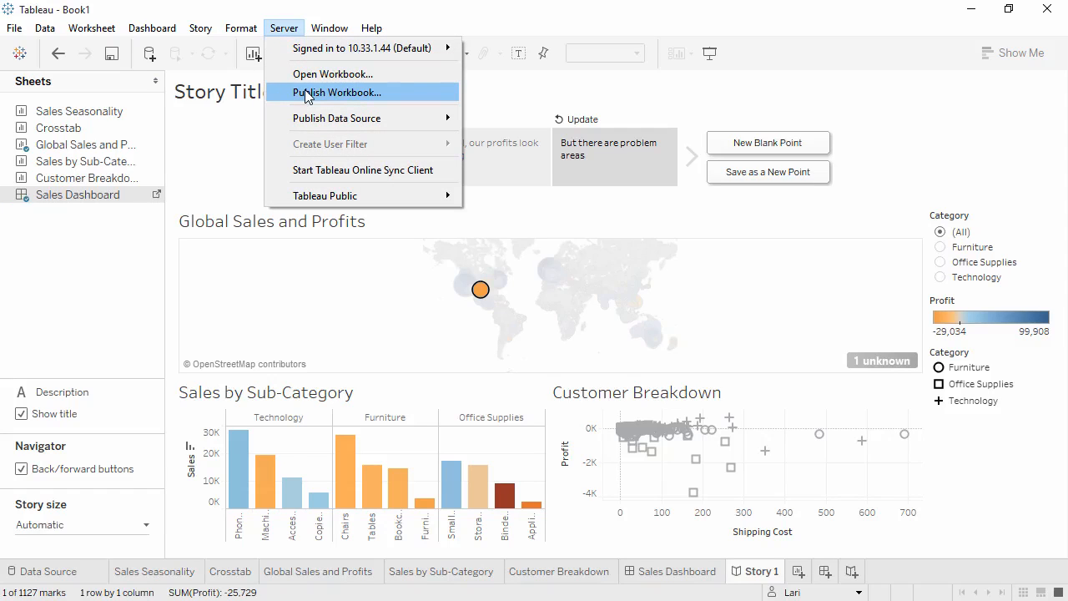
pyautogui.moveTo(308, 119)
pyautogui.click(308, 93)
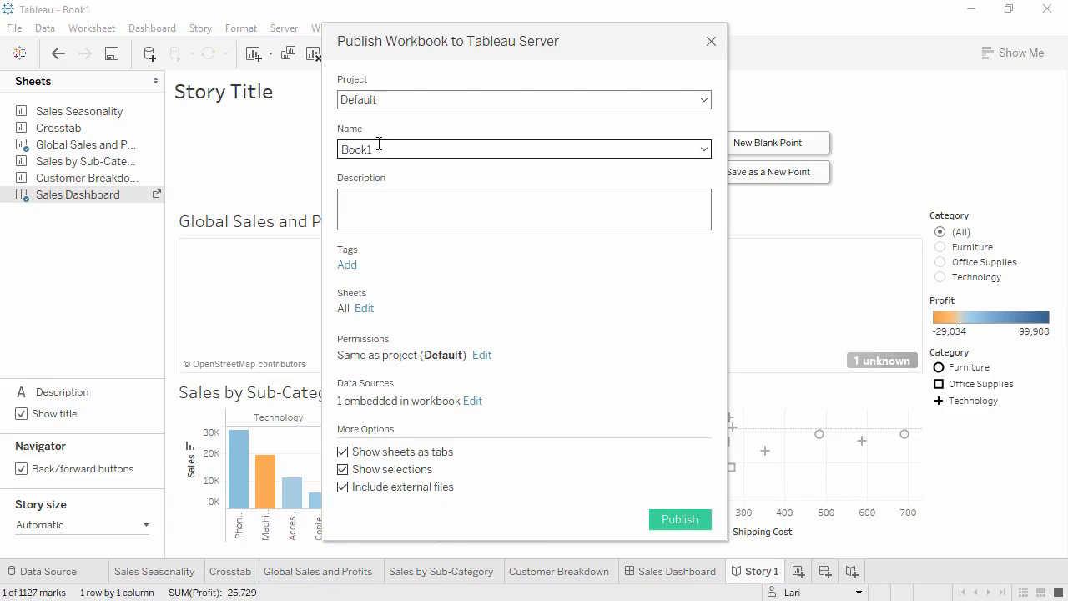
pyautogui.moveTo(387, 142); pyautogui.dragTo(320, 144)
pyautogui.write('Global Retail Sales and Profit')
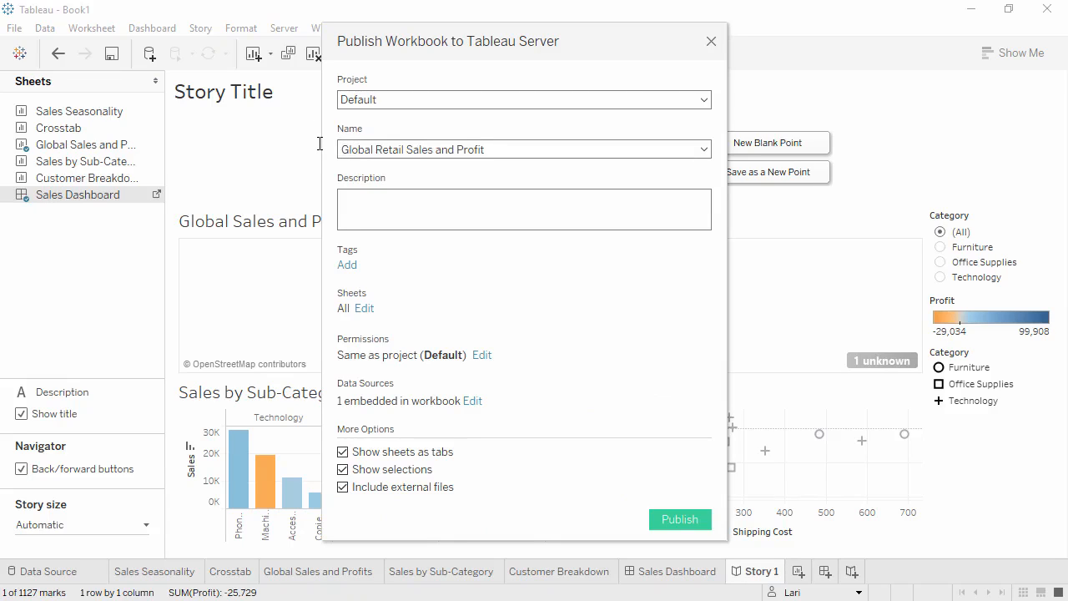
pyautogui.click(361, 210)
pyautogui.write('through 2015')
# Add the existing tag sales to the workbook being published
pyautogui.click(348, 264)
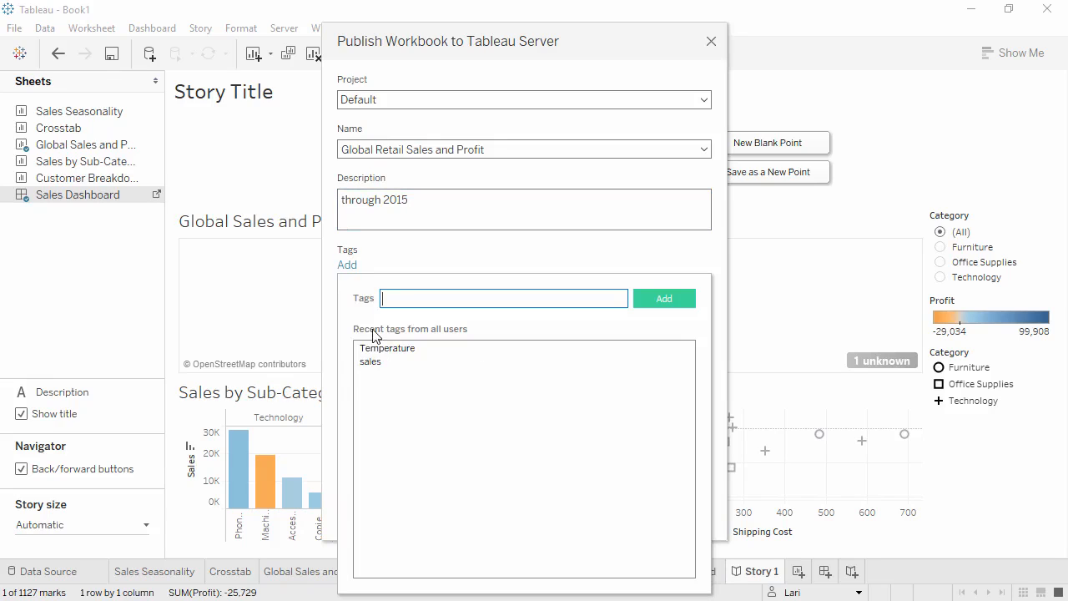
pyautogui.click(370, 361)
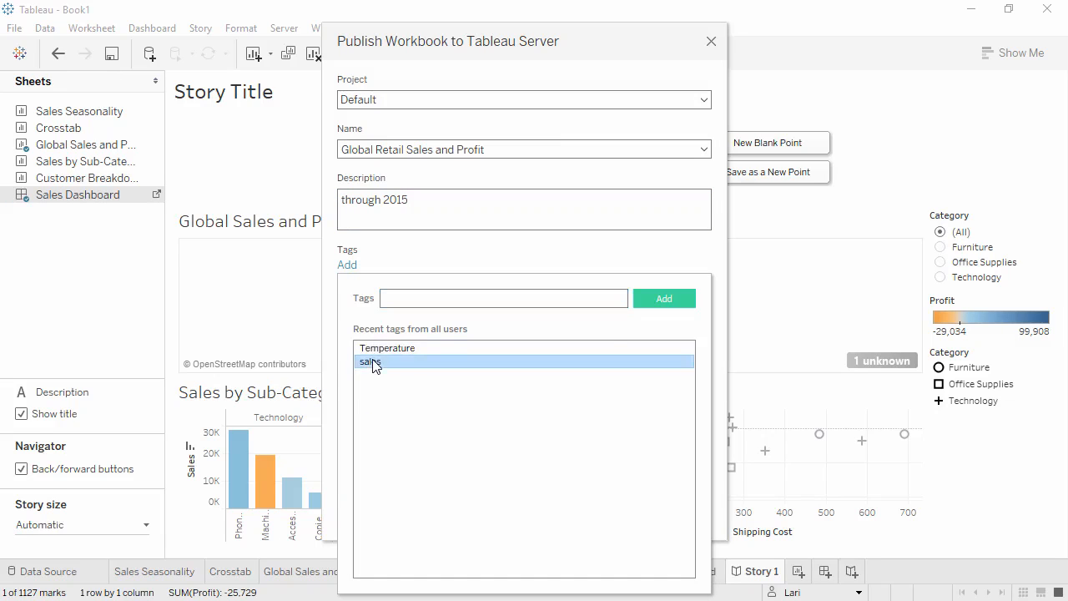
pyautogui.click(442, 257)
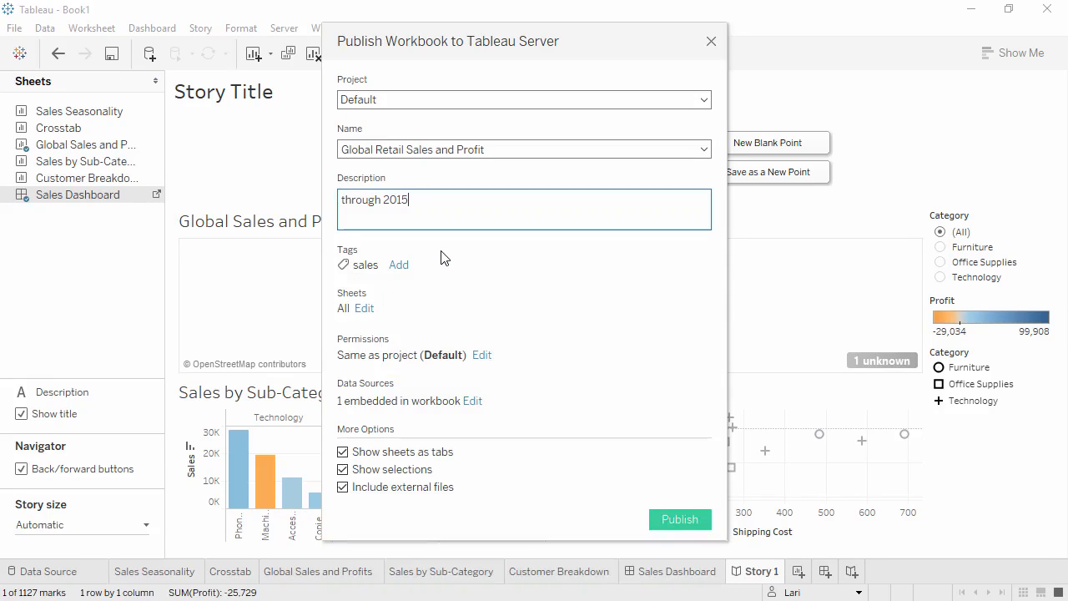
# Exclude selections and sheet tabs from the published workbook, check its permissions, and publish it to Tableau Server
pyautogui.click(343, 470)
pyautogui.click(343, 451)
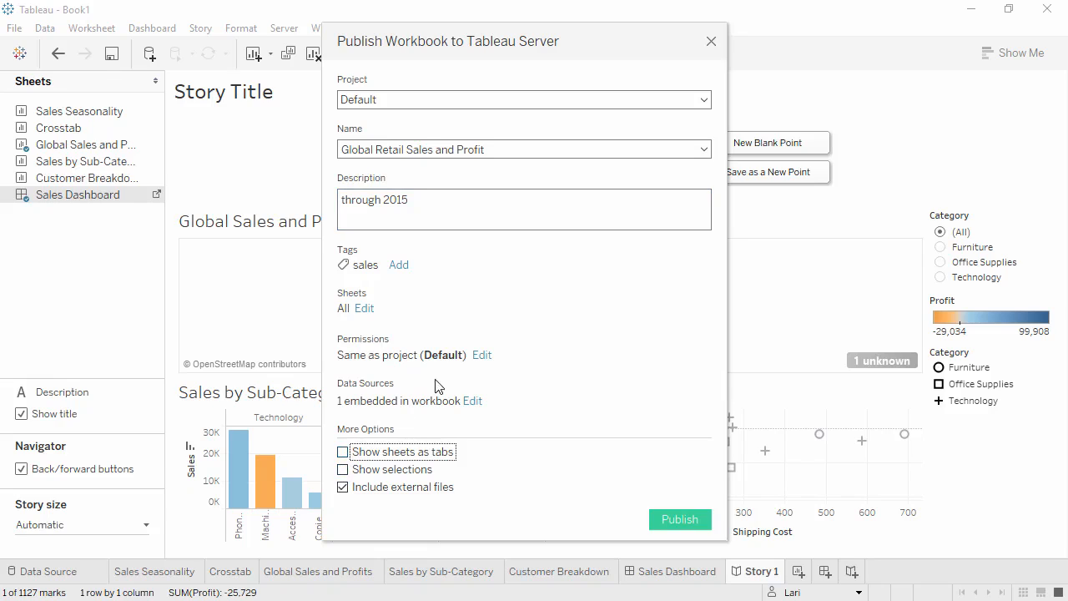
pyautogui.click(480, 357)
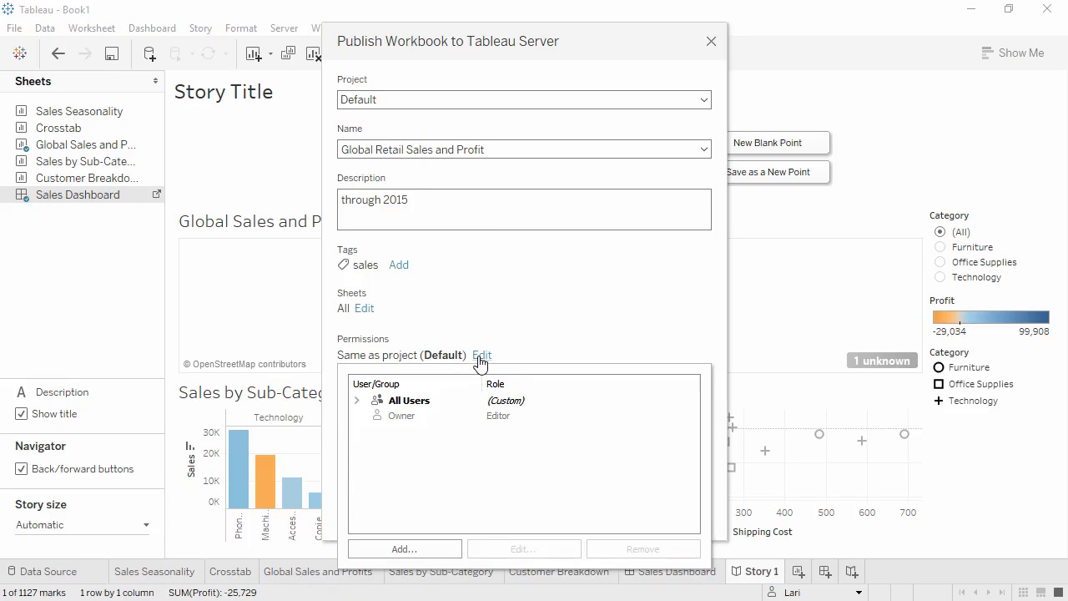
pyautogui.click(526, 342)
pyautogui.click(696, 531)
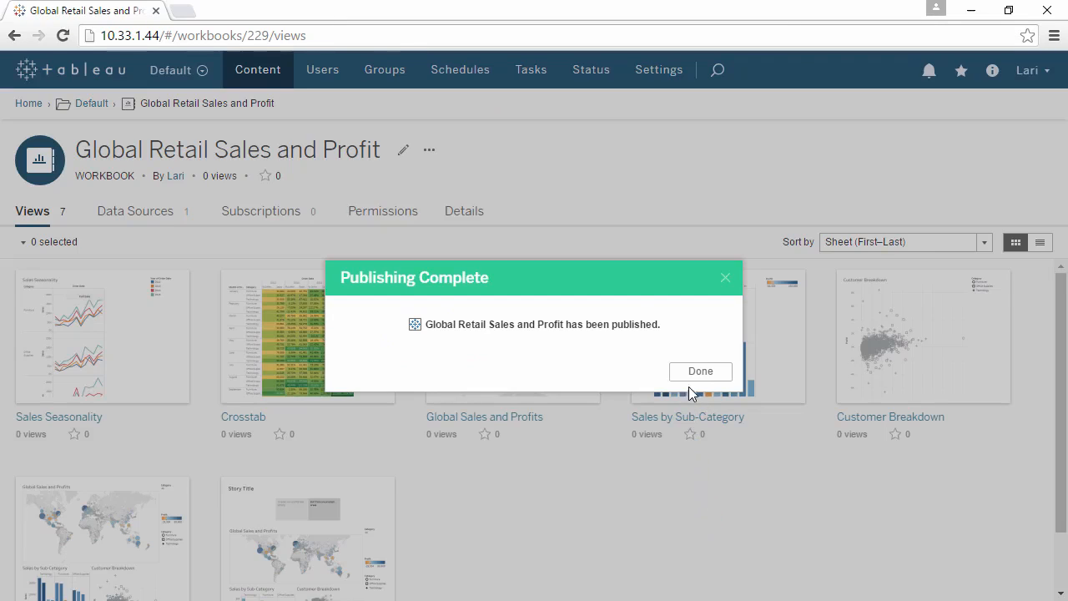
pyautogui.click(698, 371)
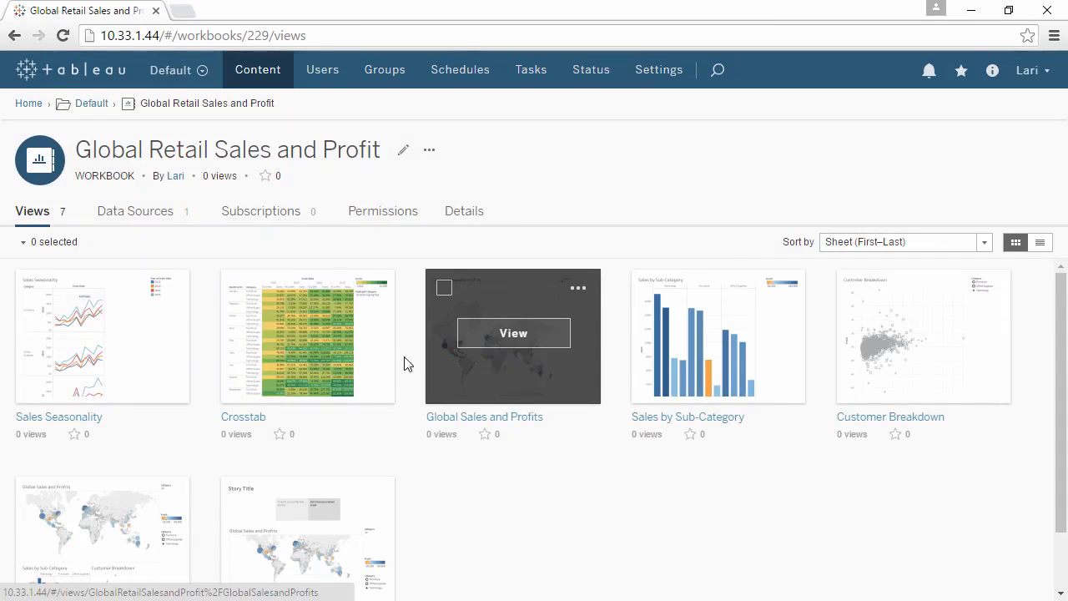
# Open the published Crosstab view on Tableau Server and highlight the Technology category
pyautogui.click(338, 350)
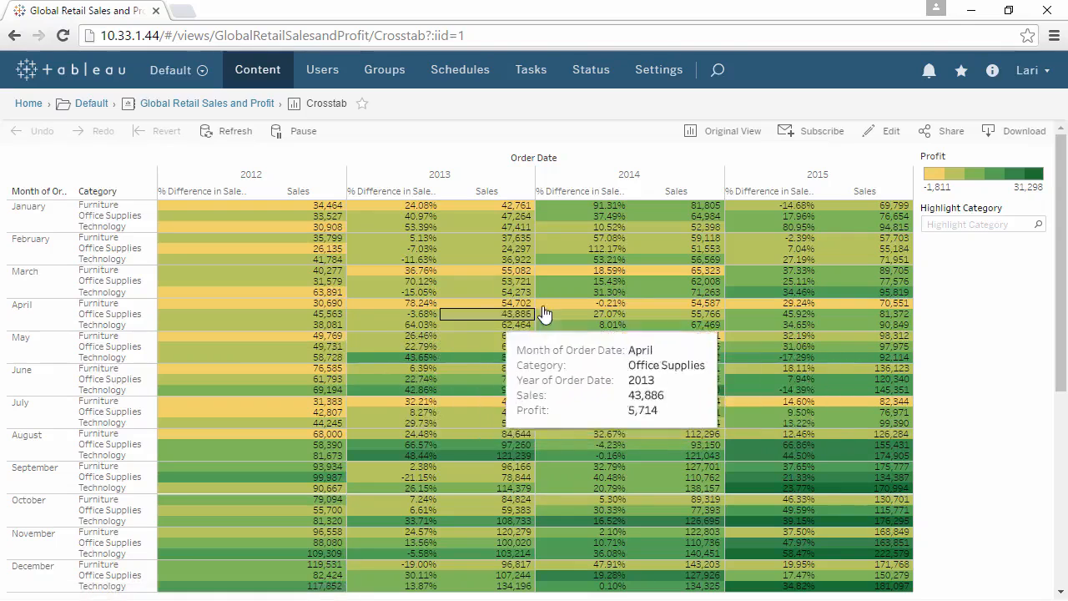
pyautogui.click(945, 226)
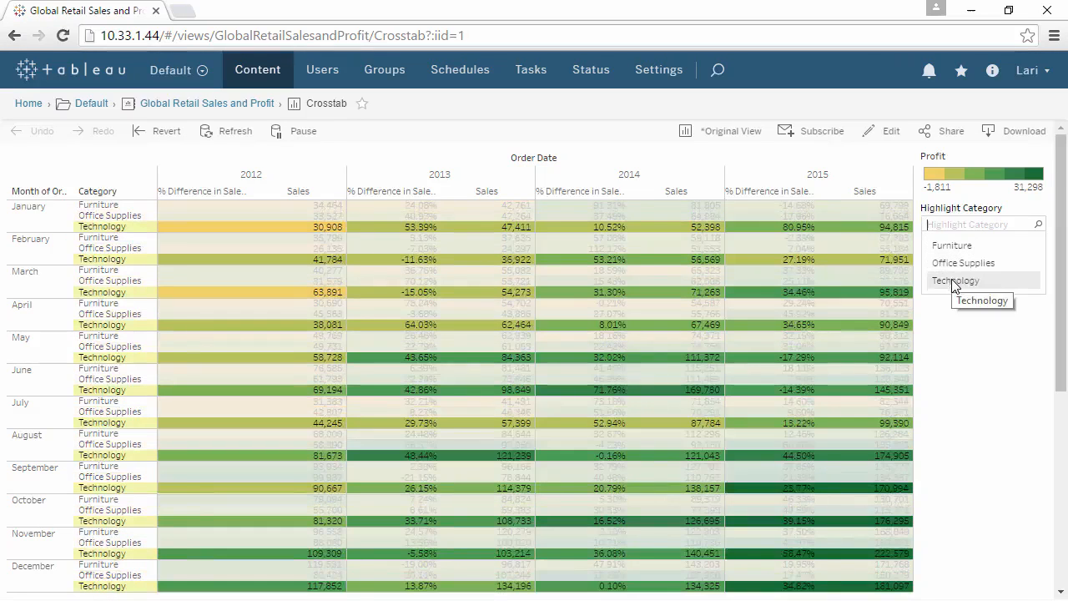
pyautogui.click(955, 282)
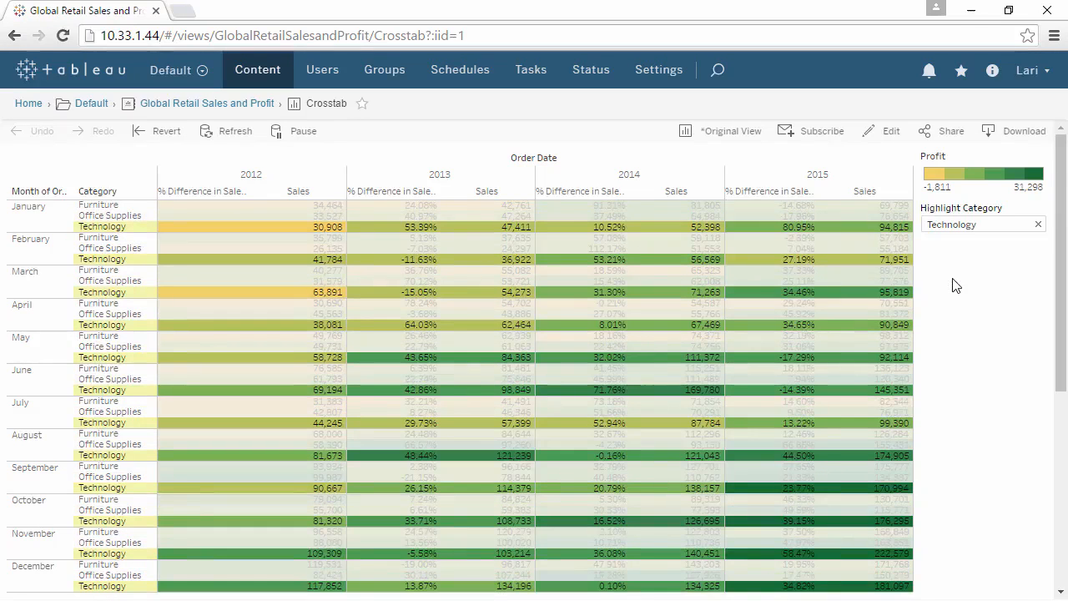
# Look at the subscription options for the Crosstab view and mark the view as a favorite
pyautogui.click(822, 134)
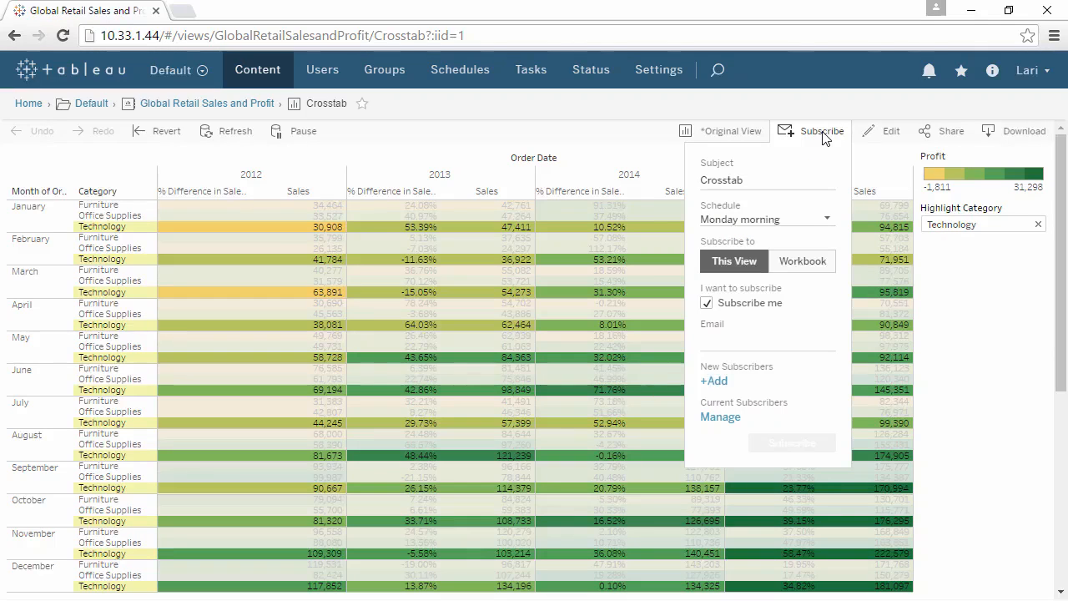
pyautogui.click(822, 134)
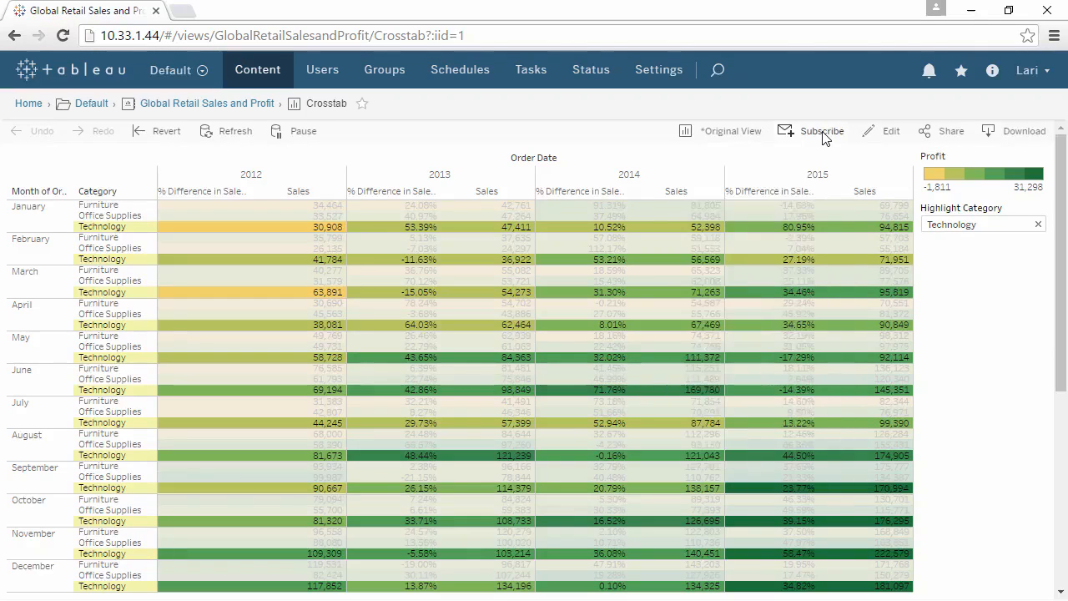
pyautogui.click(365, 105)
# Search the server content for "sales" and dismiss the results
pyautogui.click(717, 70)
pyautogui.write('sales')
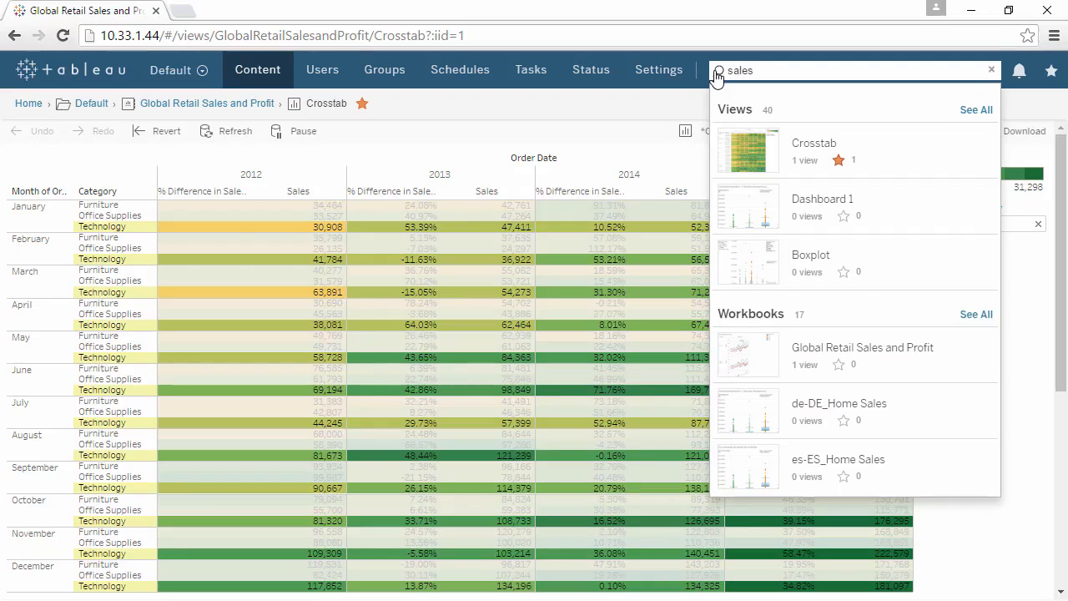
pyautogui.click(676, 109)
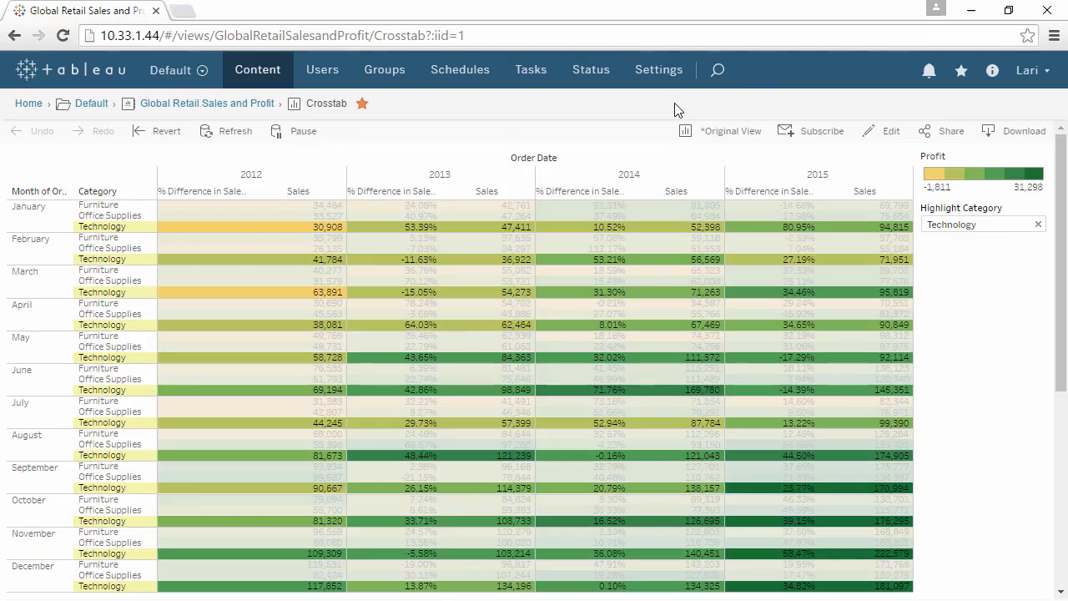